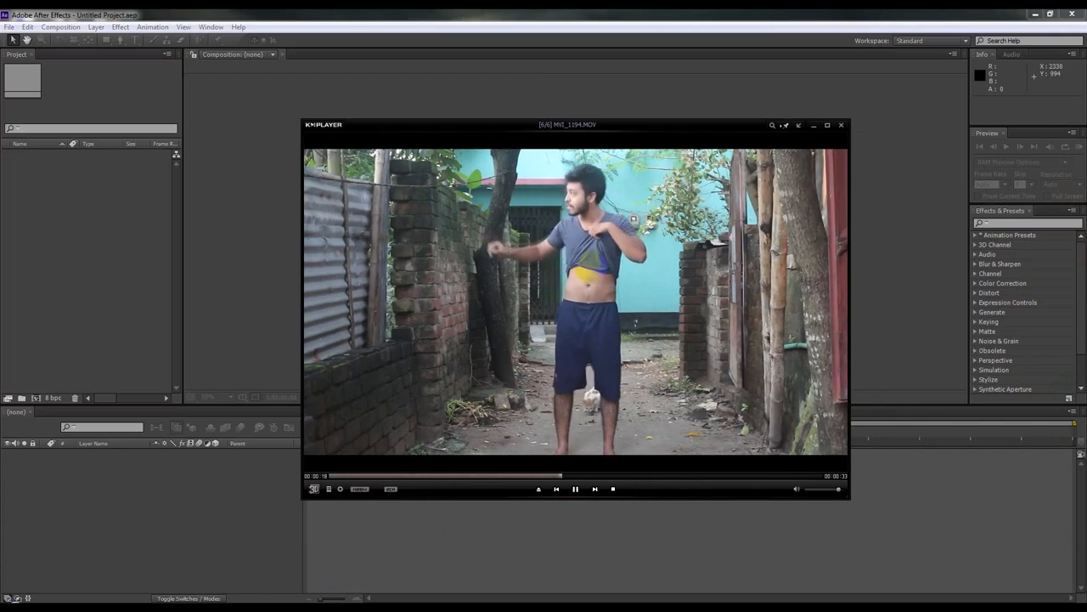
Step: Close the preview player, import MVI_1194.MOV into the project and create a composition from it
click(761, 476)
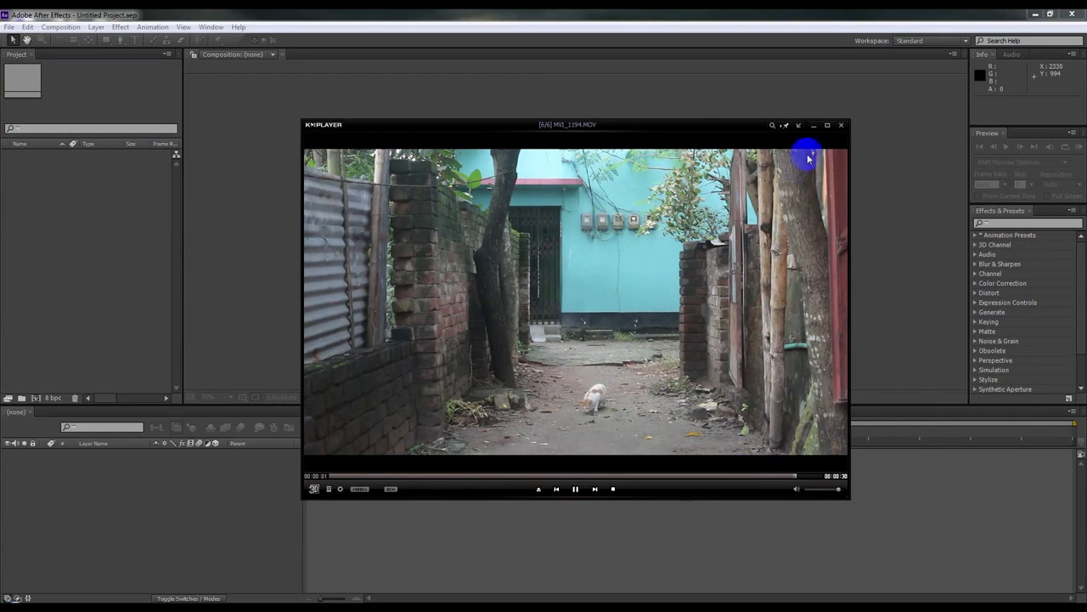
click(843, 126)
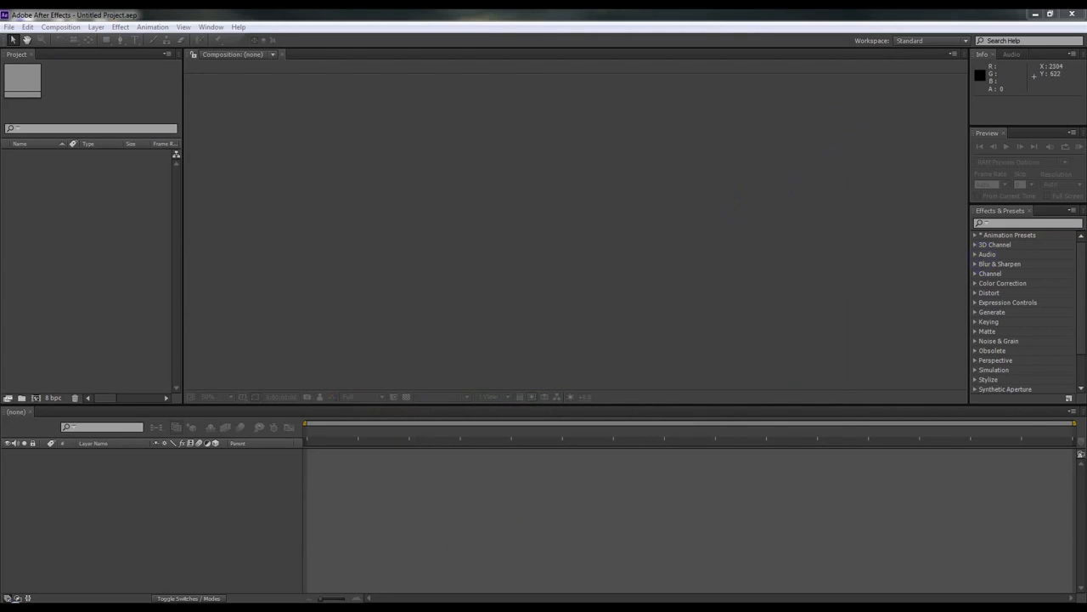
drag(1086, 350, 124, 302)
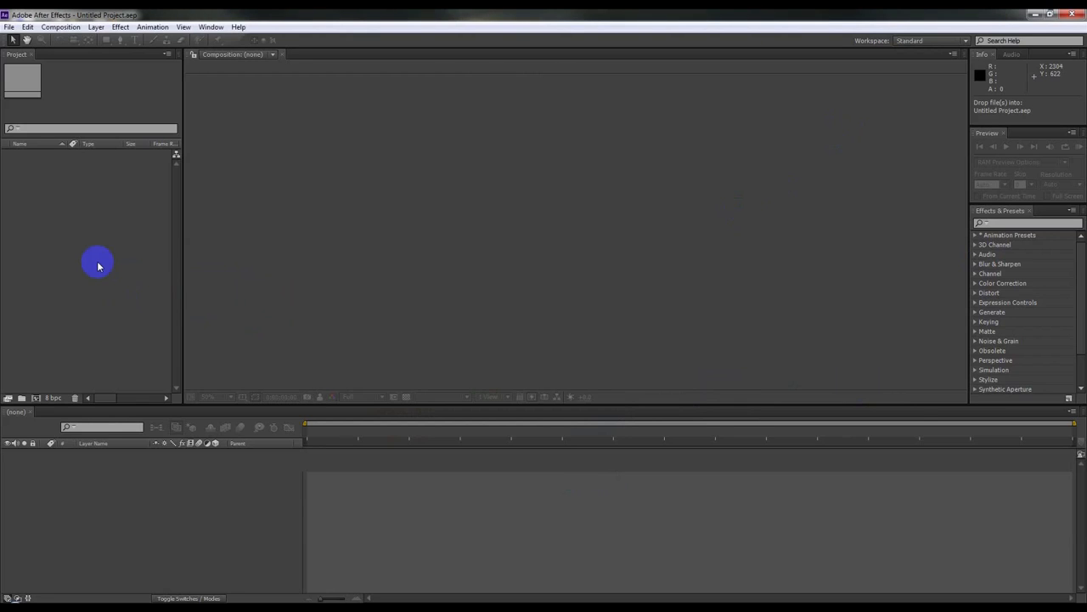
drag(40, 155, 498, 256)
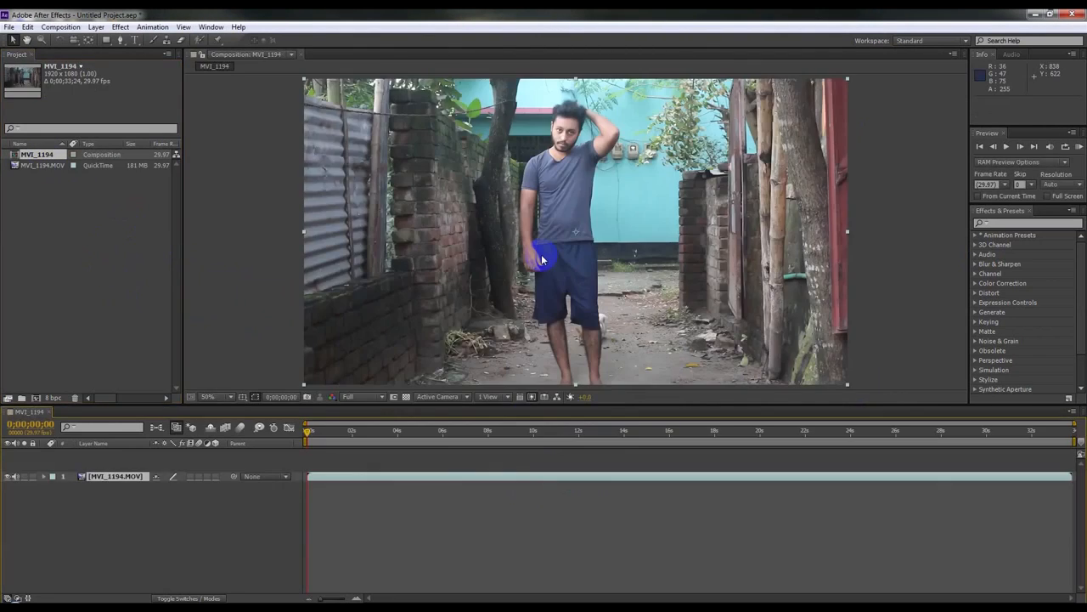
Step: Move the current time to 0;00;20;21 and split the clip layer there
drag(309, 435, 385, 438)
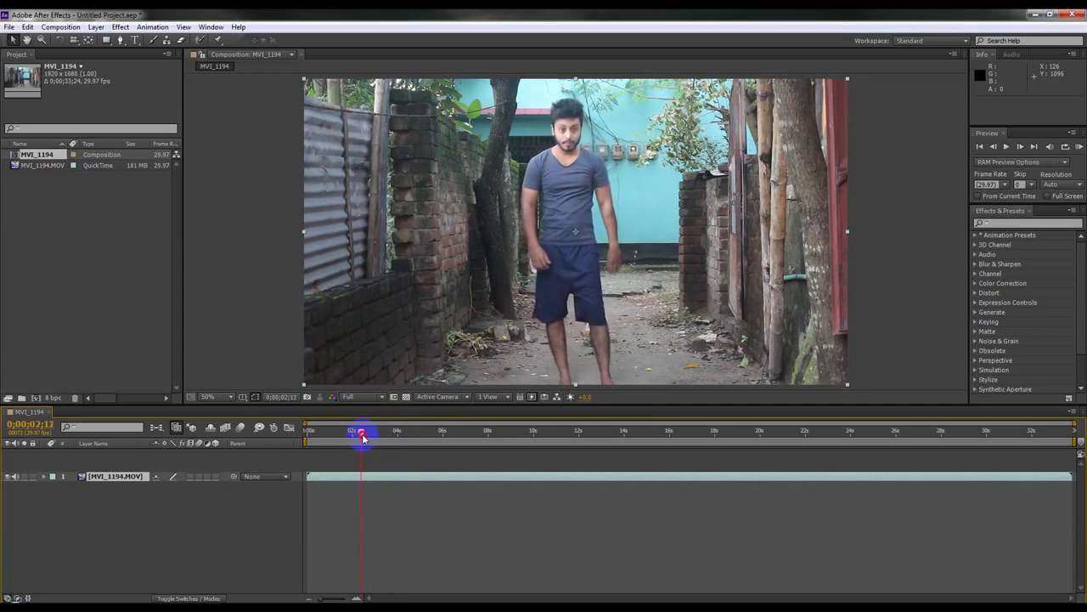
drag(375, 438, 779, 494)
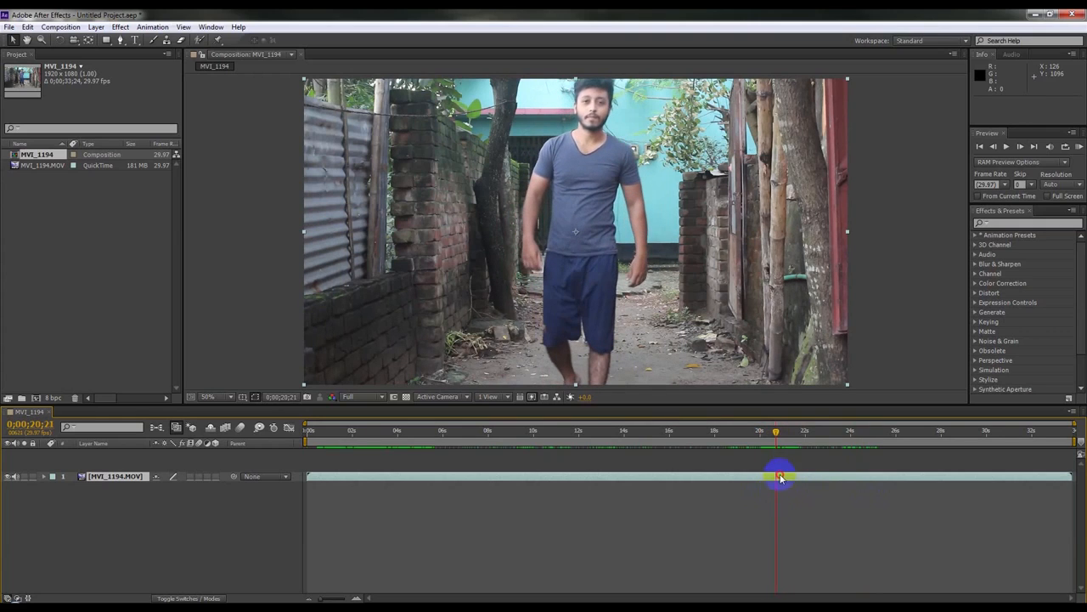
click(781, 476)
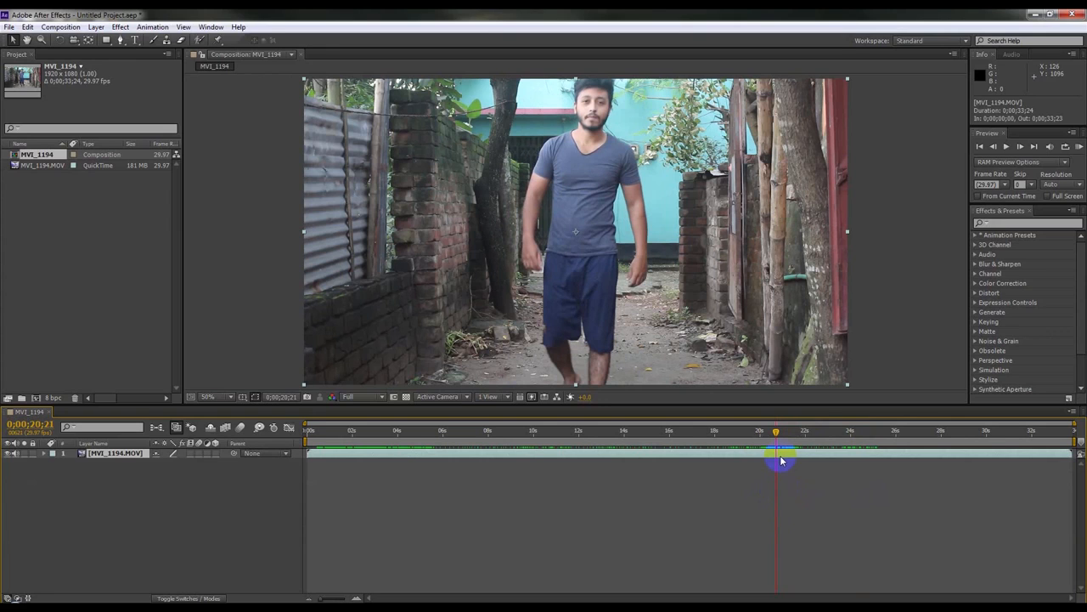
key(ctrl+shift+d)
mouse_move(801, 460)
mouse_down()
mouse_move(564, 456)
mouse_move(788, 457)
mouse_up()
Step: Apply Freeze Frame to the top layer
right_click(788, 457)
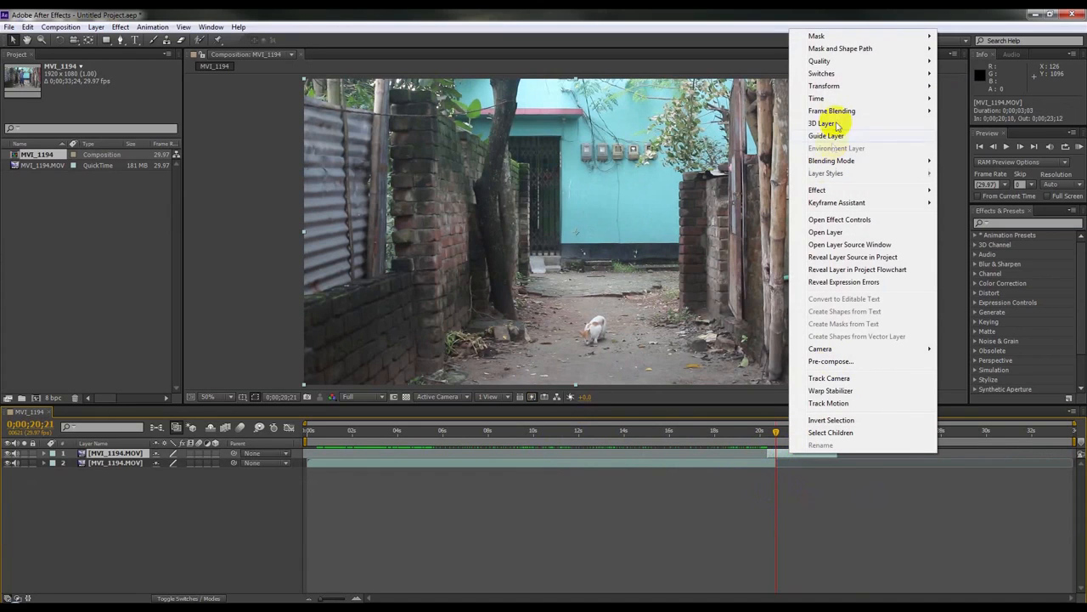
mouse_move(821, 104)
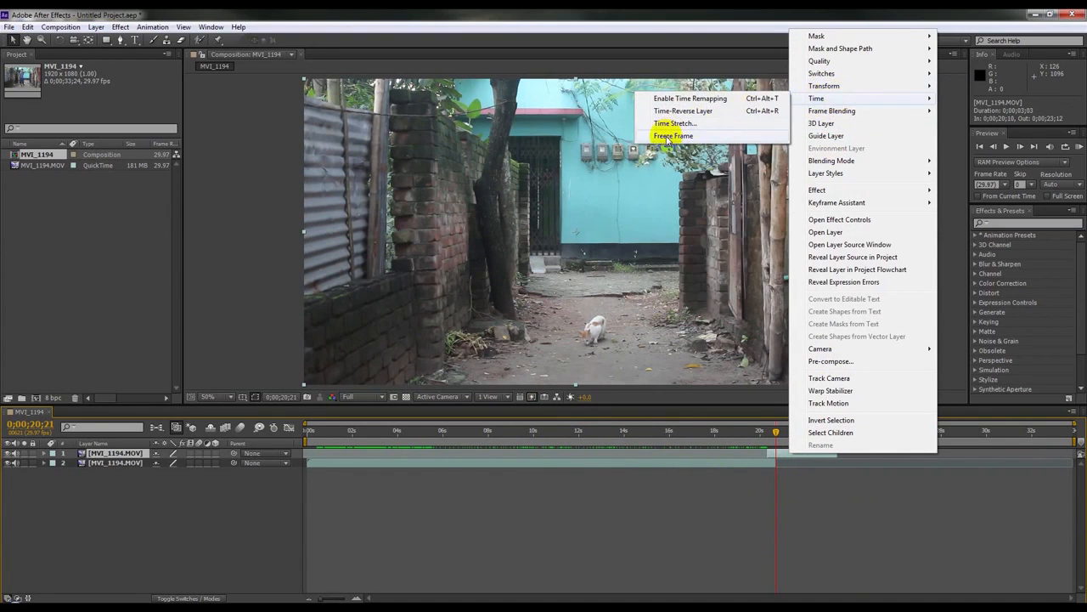
click(667, 137)
drag(782, 456, 800, 471)
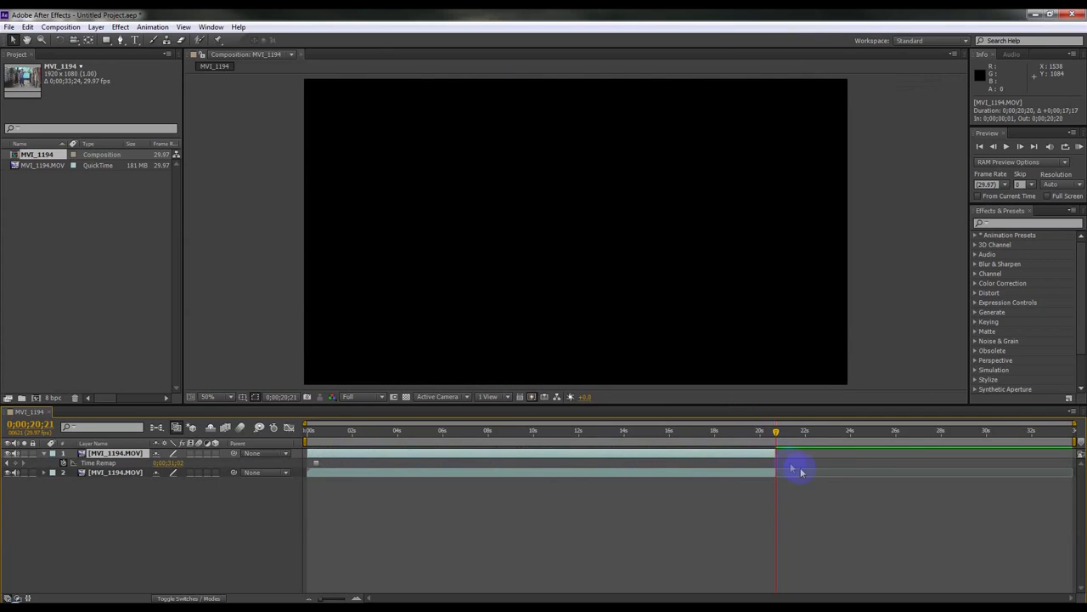
Step: Split the frozen layer at 0;00;07;08 and delete its earlier part
drag(501, 435, 405, 436)
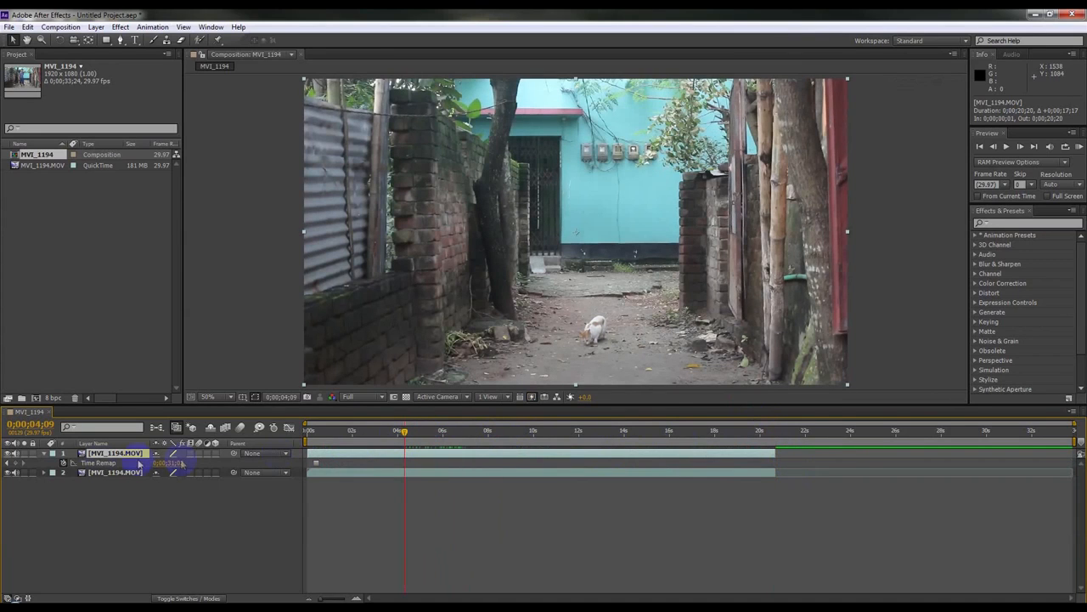
click(46, 455)
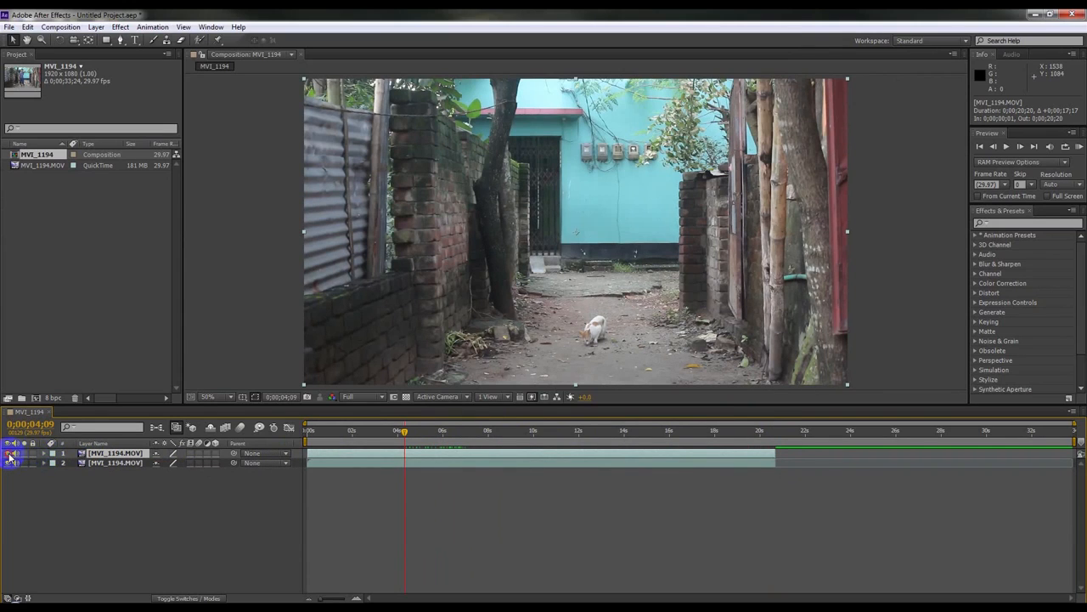
click(11, 455)
drag(402, 433, 473, 430)
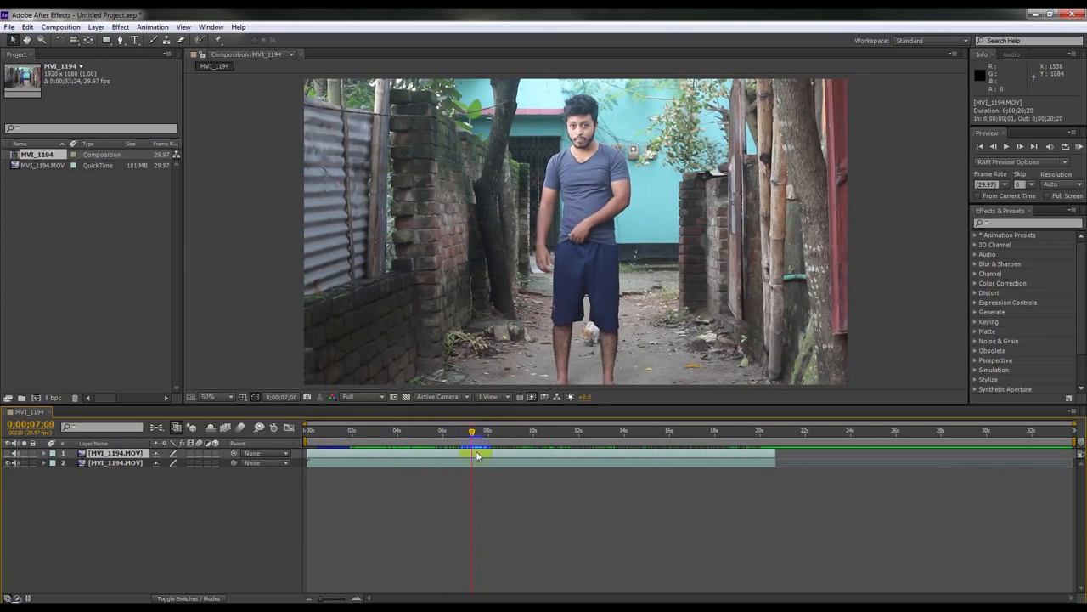
key(ctrl+shift+d)
click(454, 463)
key(Delete)
Step: Select the Pen tool and set the frozen layer's opacity to 26% at 0;00;07;17
drag(429, 430, 483, 431)
click(15, 455)
mouse_move(481, 435)
mouse_down()
mouse_move(462, 433)
mouse_move(501, 437)
mouse_move(450, 435)
mouse_move(474, 441)
mouse_up()
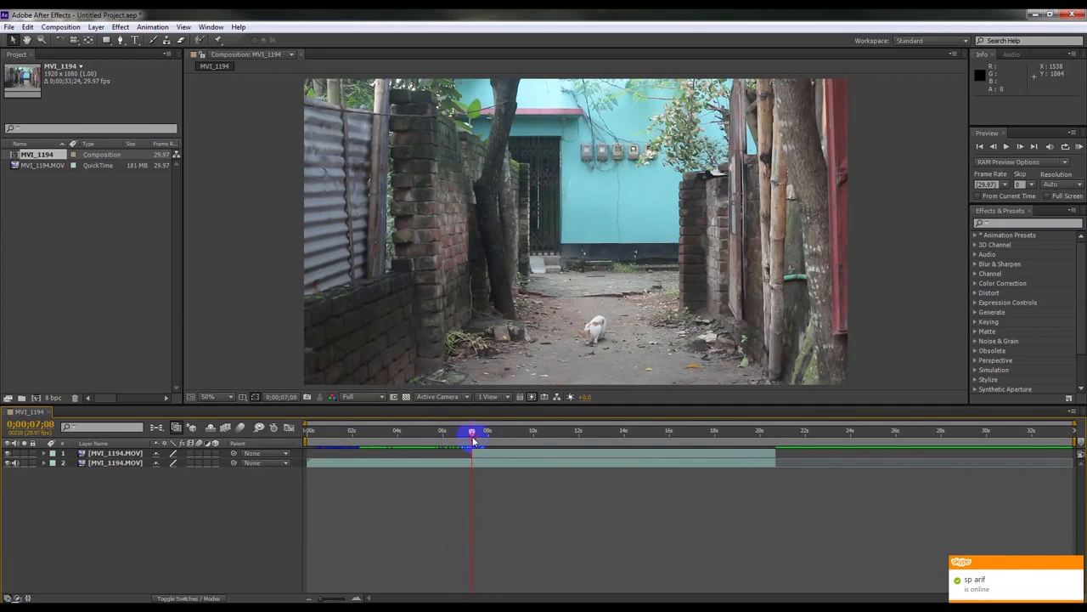
click(120, 40)
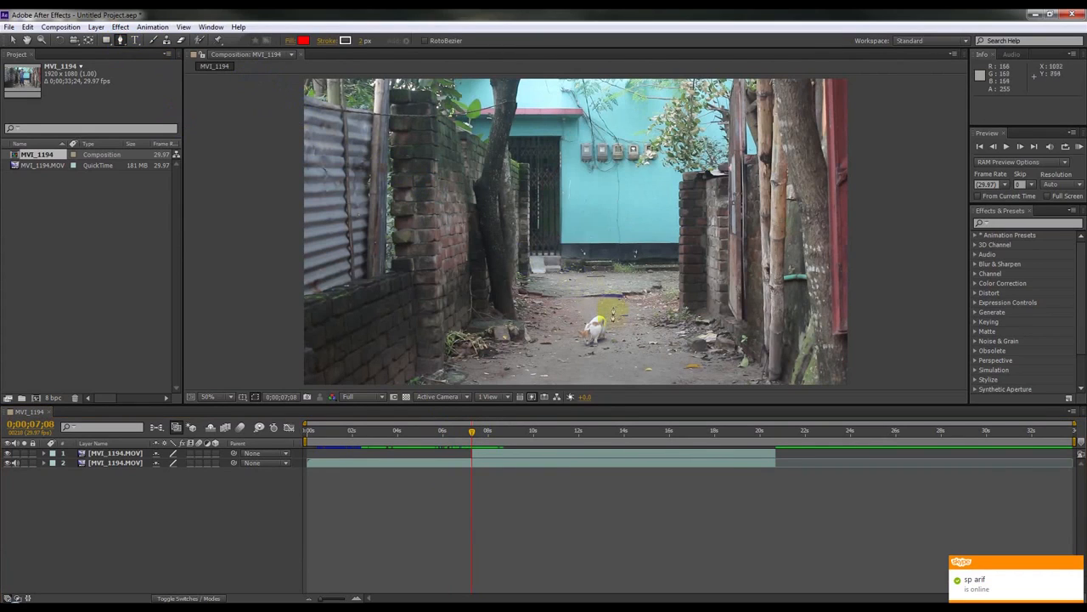
click(496, 457)
drag(476, 438, 480, 435)
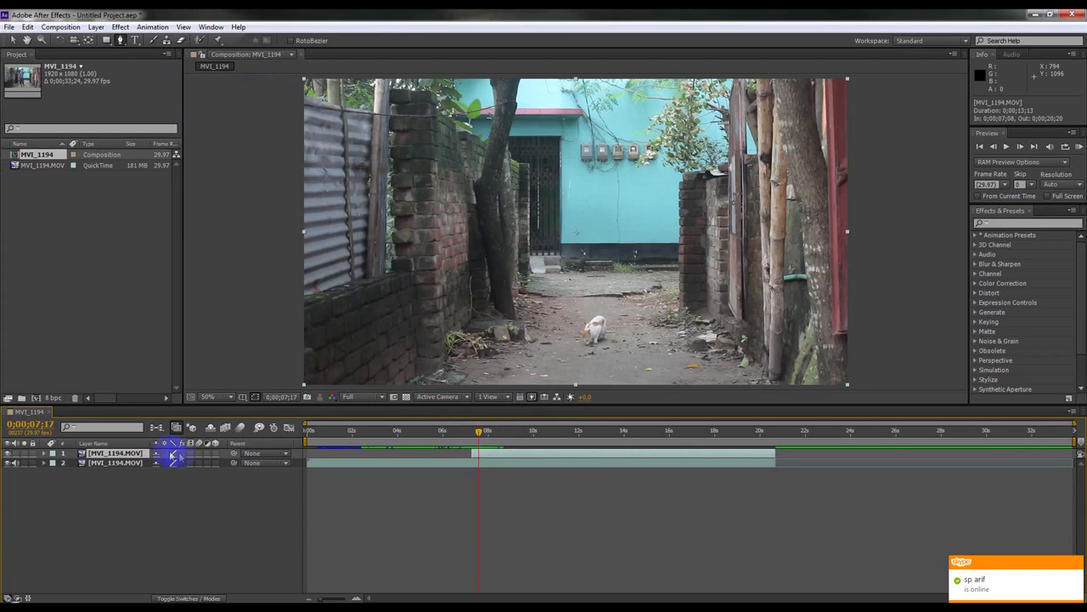
click(45, 453)
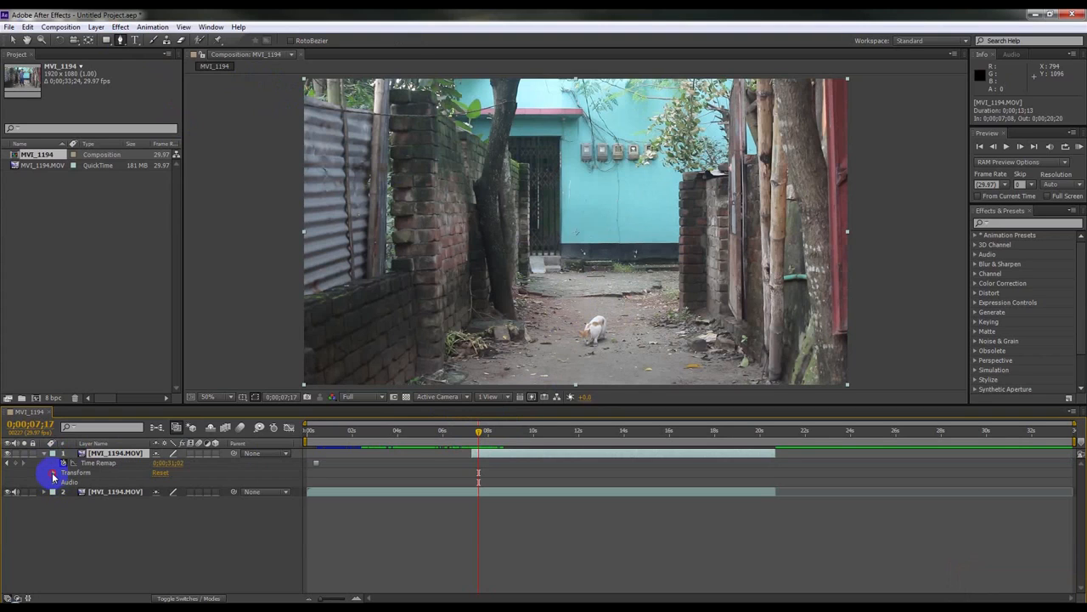
click(53, 472)
drag(158, 521, 114, 522)
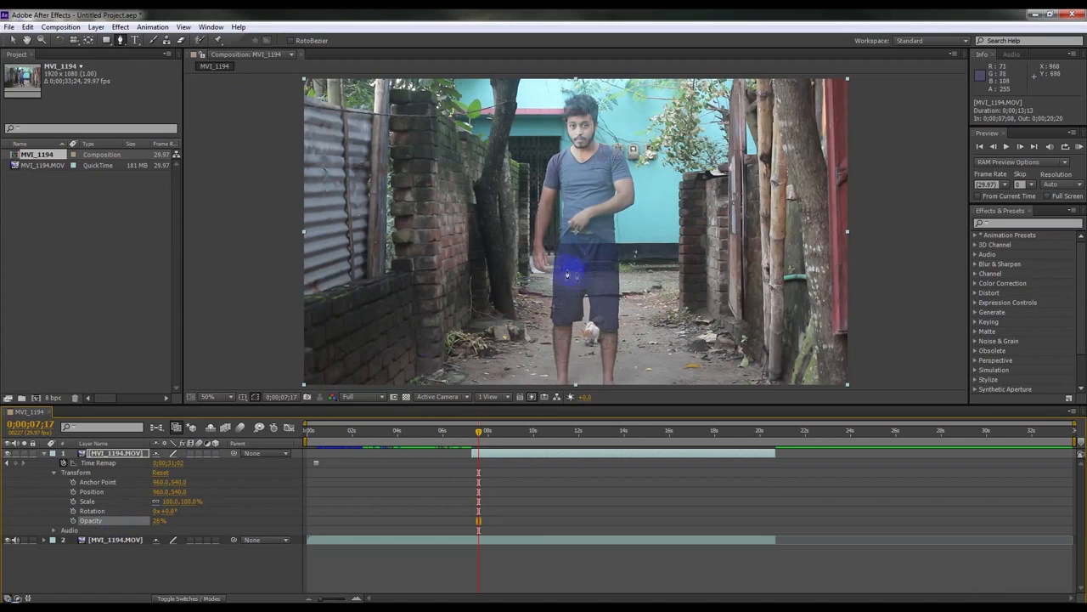
Step: Zoom in on the lifted shirt hem and step through neighbouring frames to compare the two layers
scroll(582, 245, up, 4)
scroll(582, 245, up, 1)
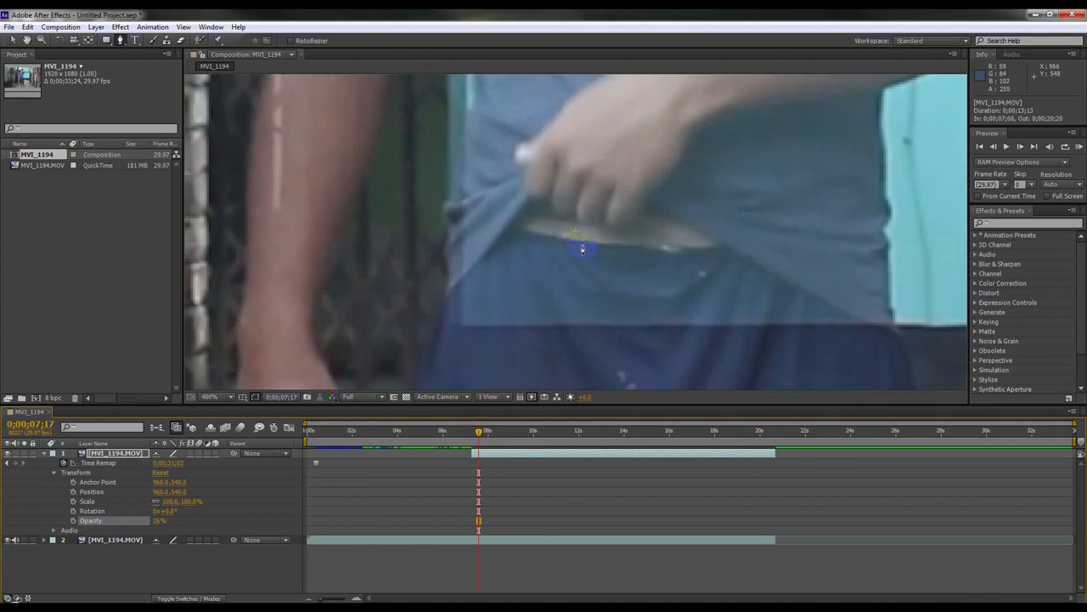
drag(478, 438, 474, 435)
click(1050, 148)
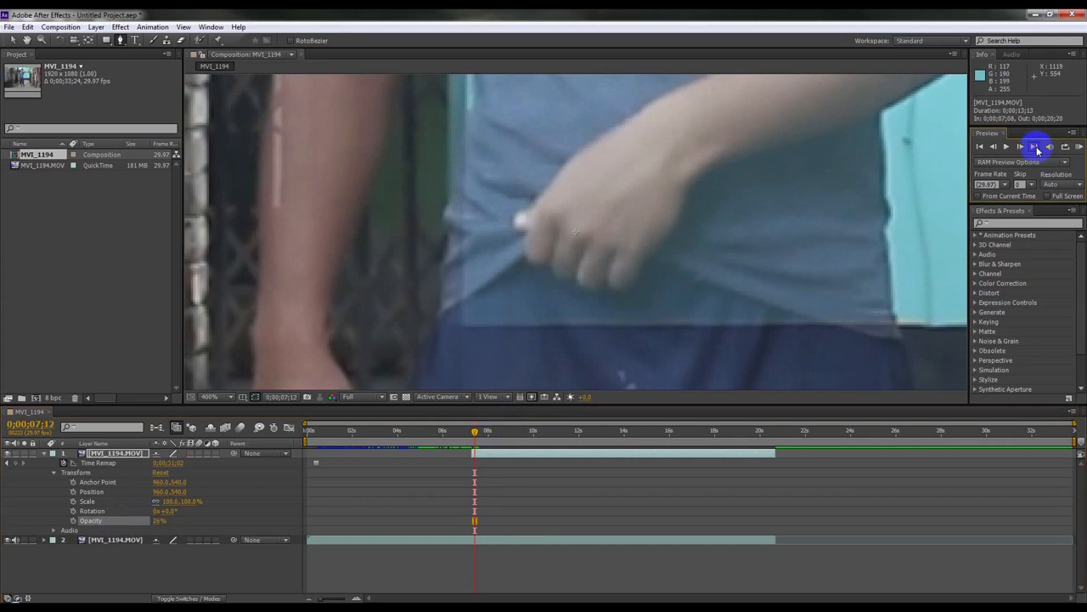
click(1035, 147)
drag(540, 447, 473, 447)
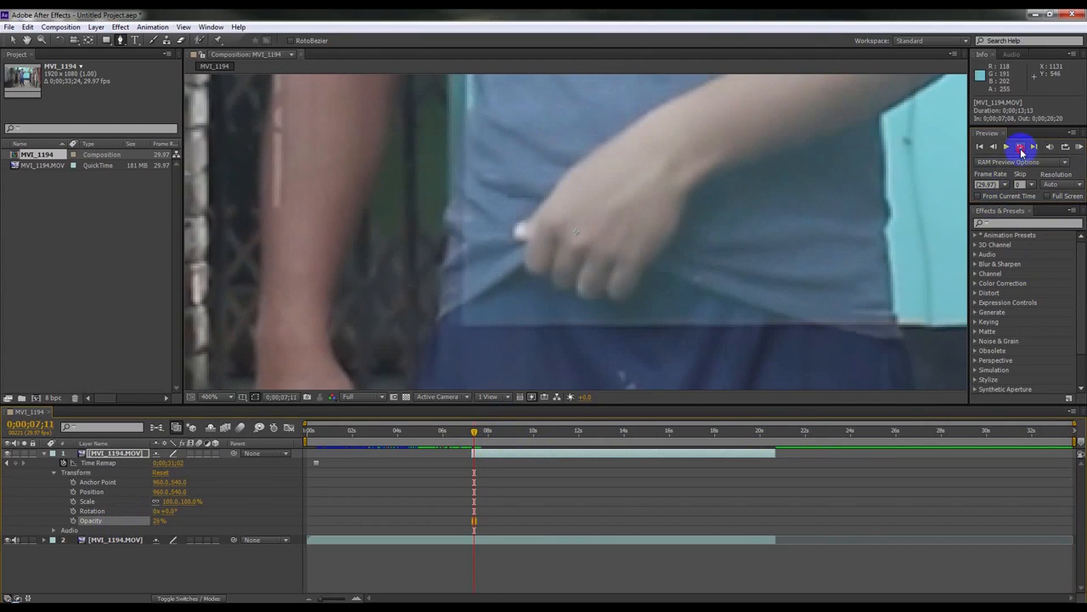
click(1021, 147)
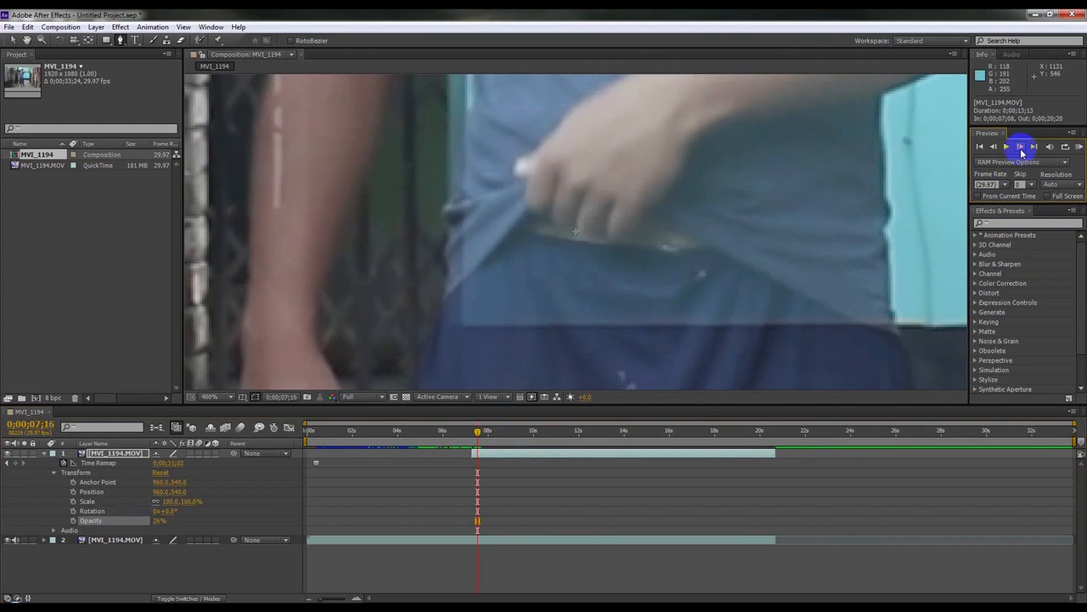
click(993, 147)
Step: Start a pen mask on the frozen layer by placing curved points along the shirt hem
click(677, 267)
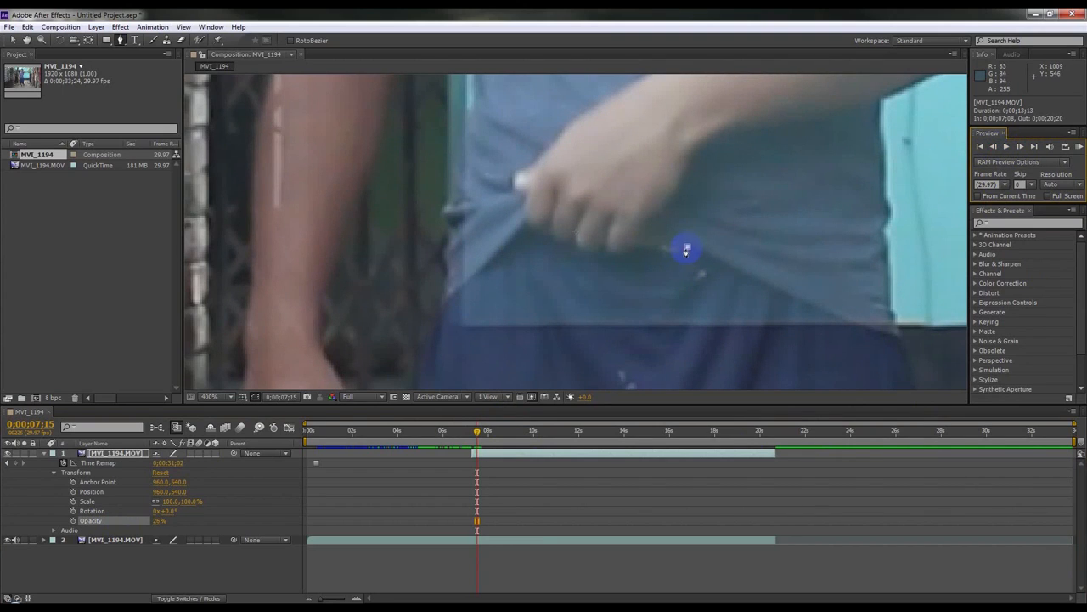
click(687, 248)
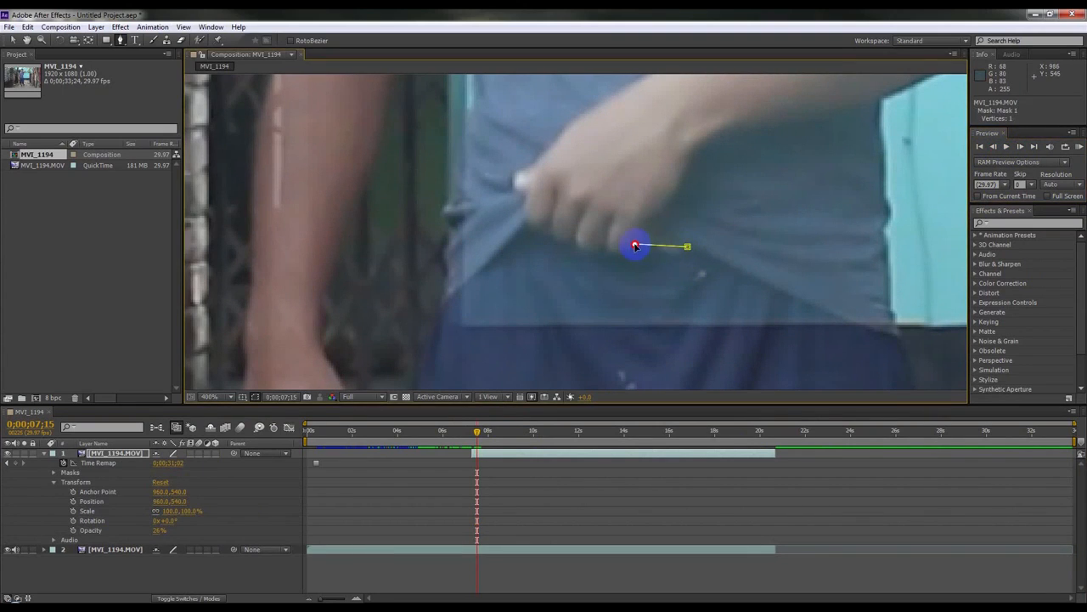
click(636, 247)
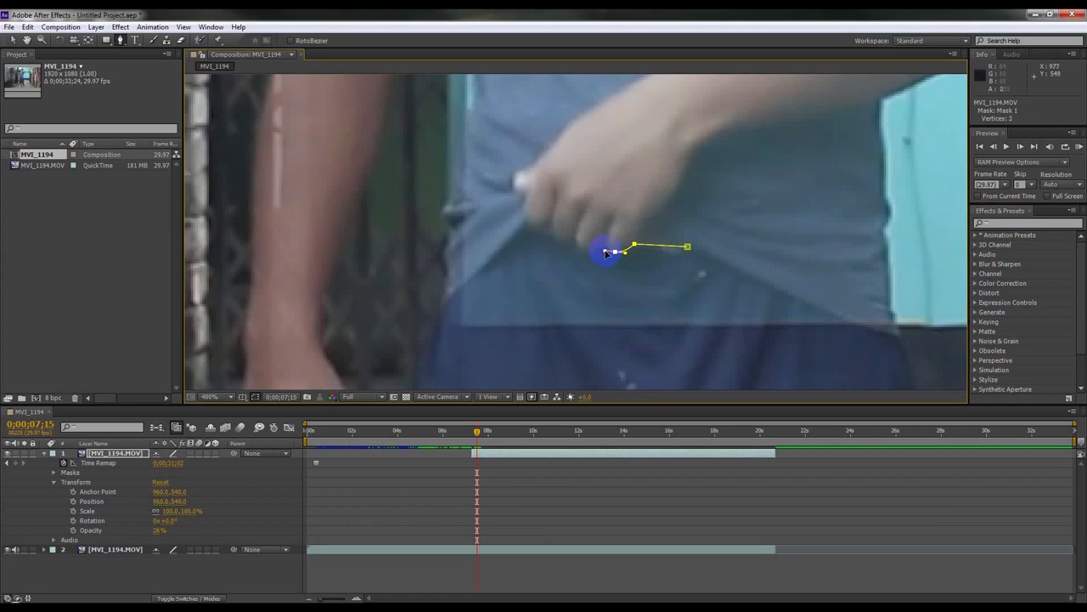
click(598, 247)
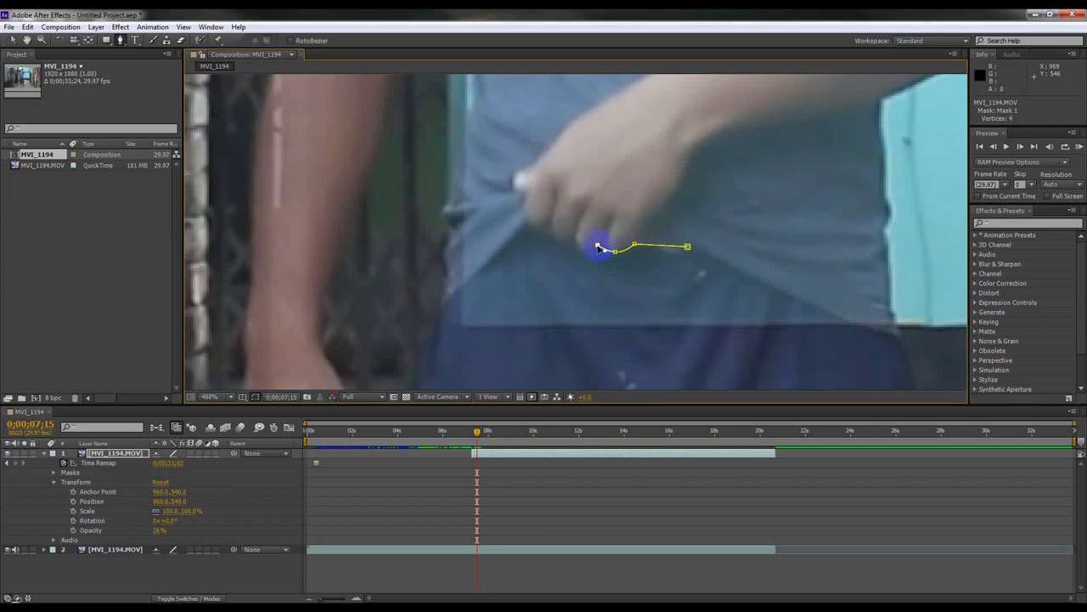
scroll(614, 249, up, 1)
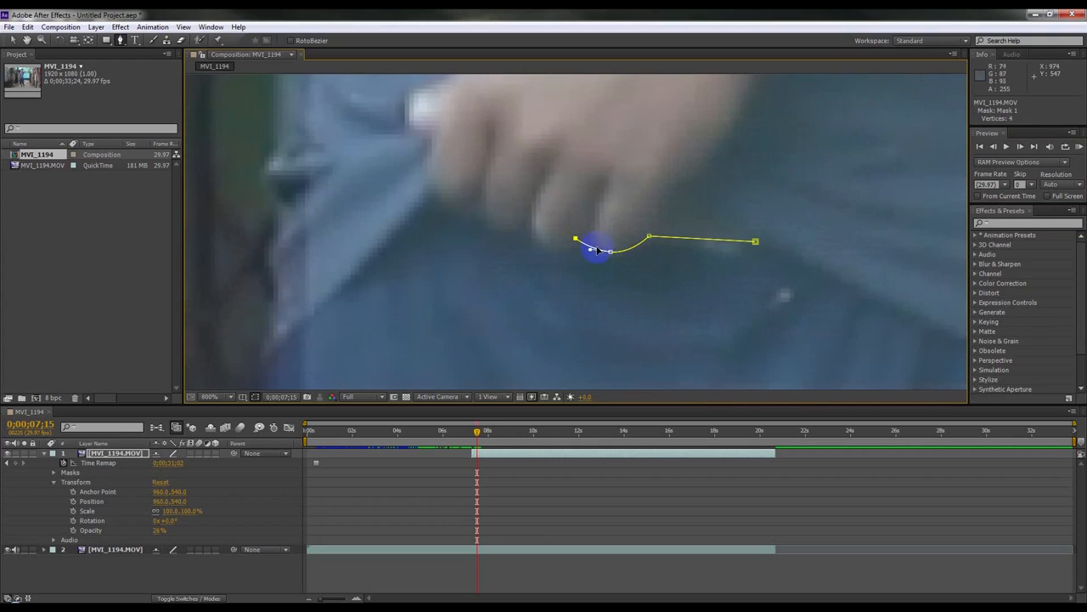
key(ctrl+z)
click(588, 240)
click(549, 245)
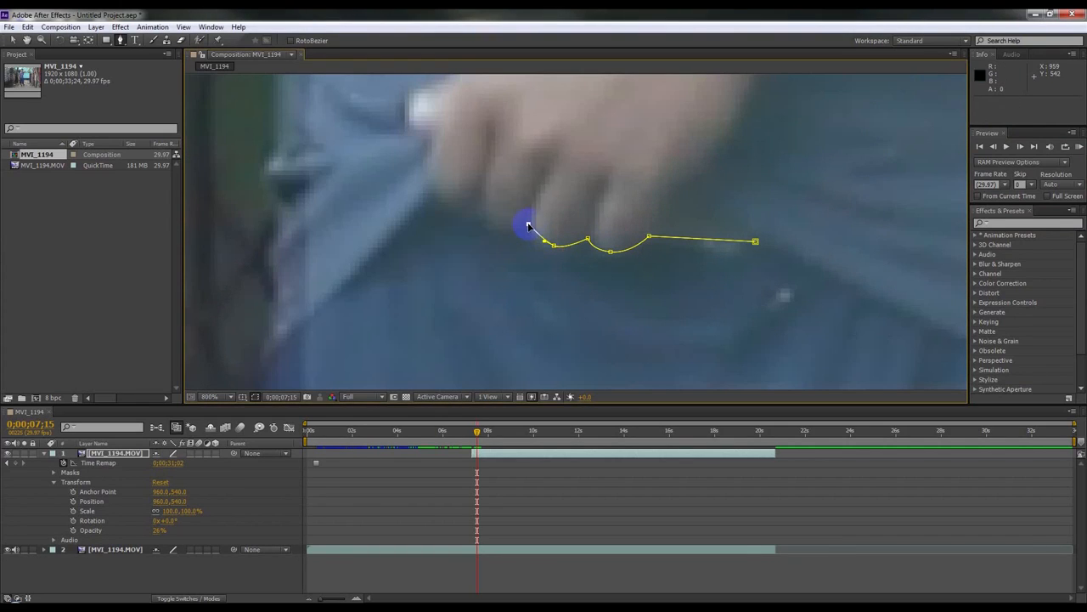
drag(477, 208, 467, 187)
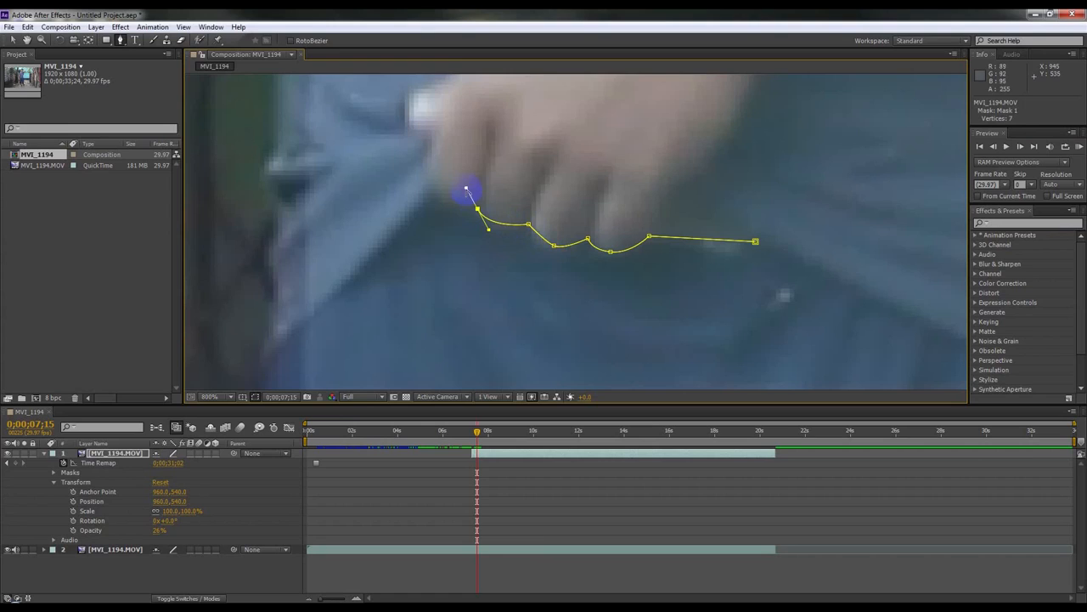
drag(438, 206, 430, 192)
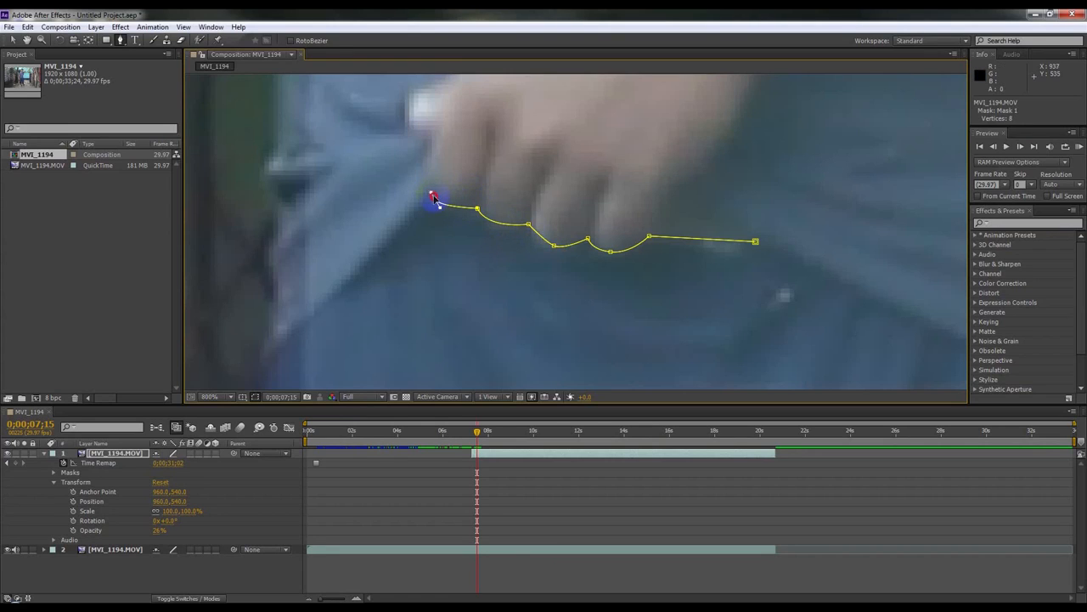
click(476, 206)
key(ctrl+z)
Step: Add more curved points along the hem, close the mask at its first vertex and expand Mask 1's properties
drag(473, 201, 483, 198)
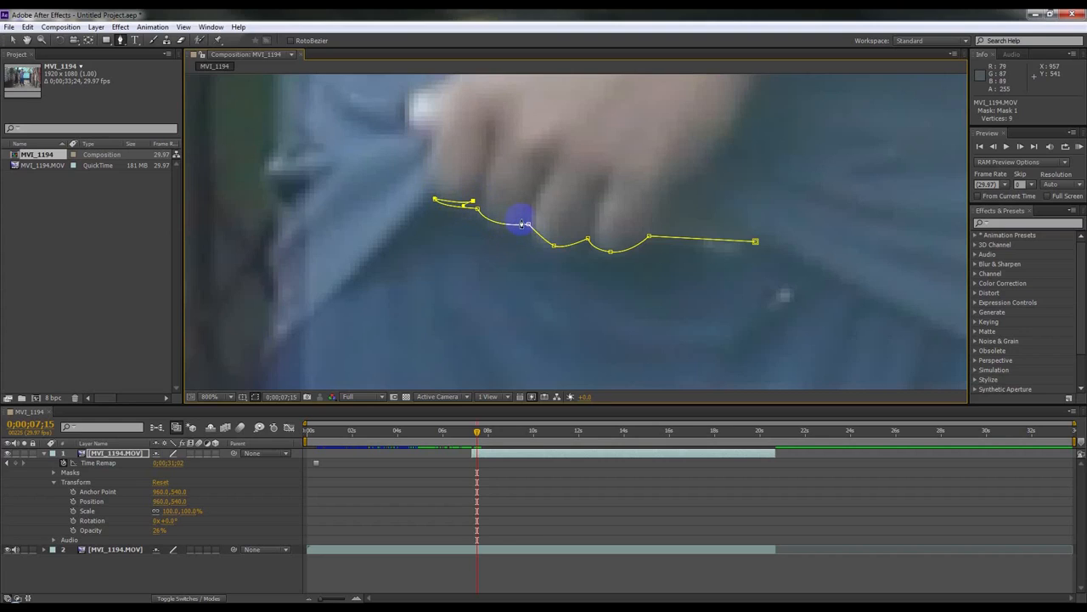
drag(528, 220, 559, 204)
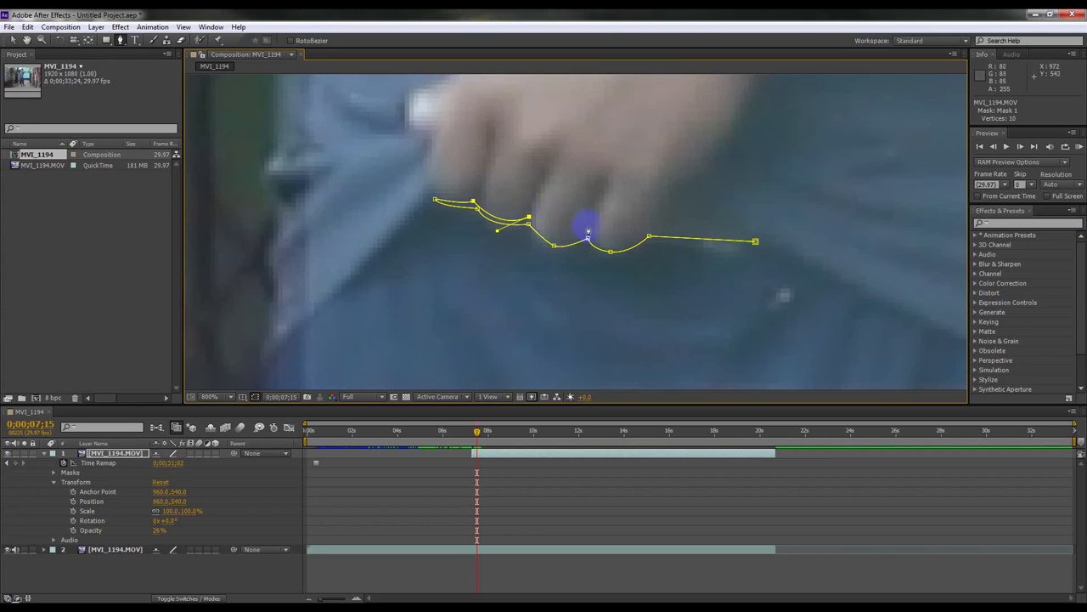
mouse_move(588, 237)
mouse_down()
mouse_move(633, 204)
mouse_move(596, 226)
mouse_up()
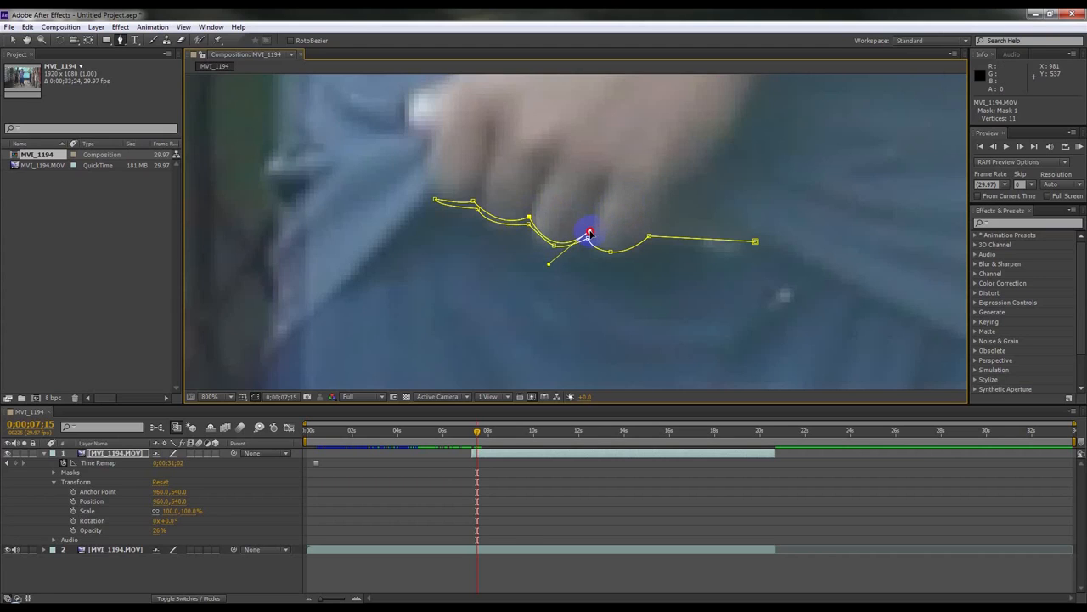
mouse_move(650, 234)
mouse_down()
mouse_move(696, 186)
mouse_move(650, 229)
mouse_up()
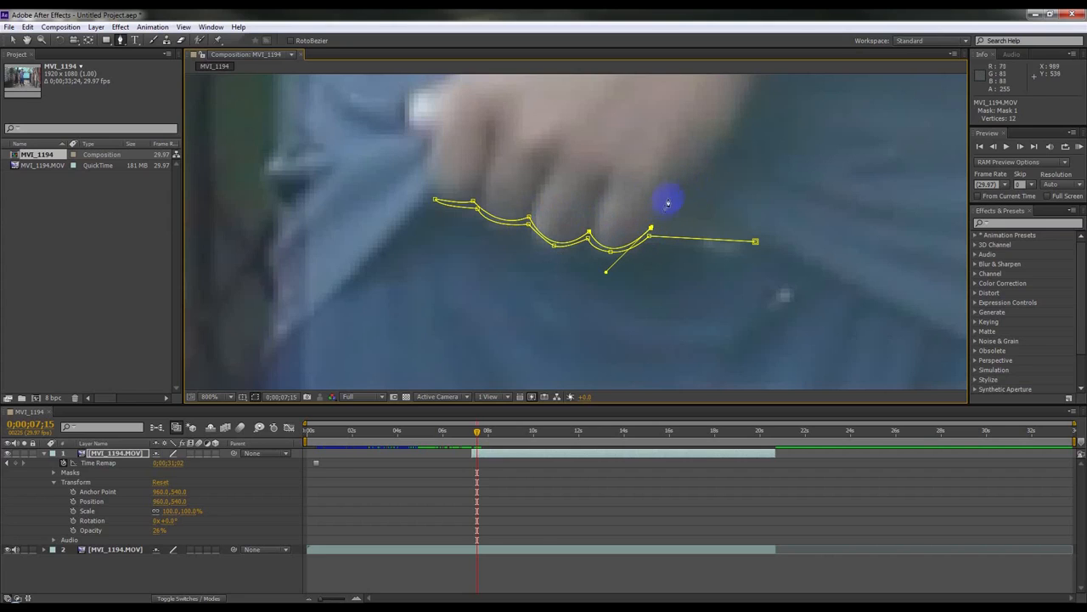
click(674, 195)
click(755, 243)
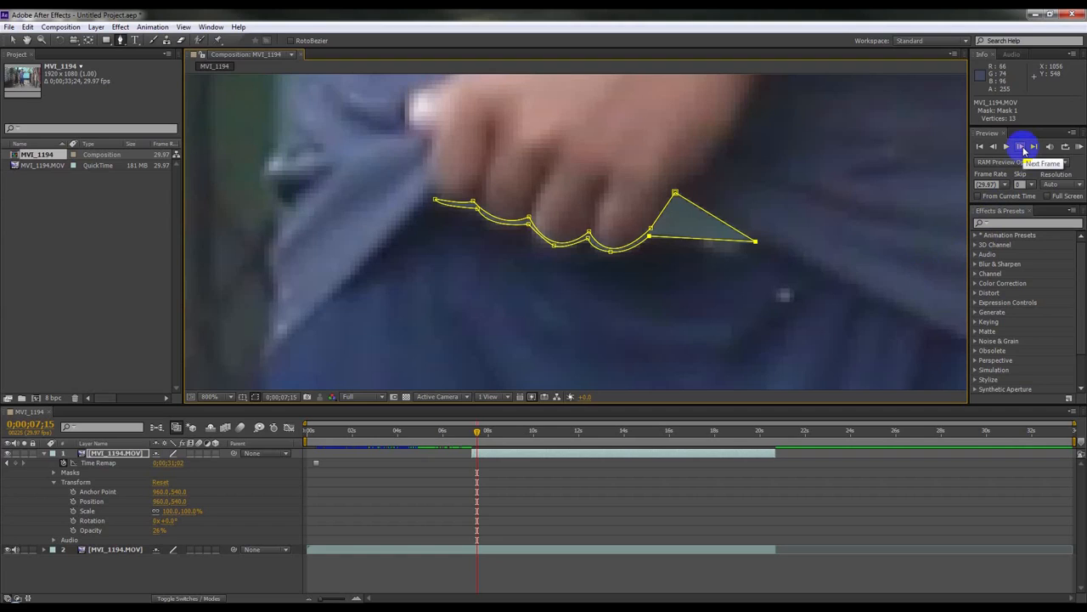
click(54, 474)
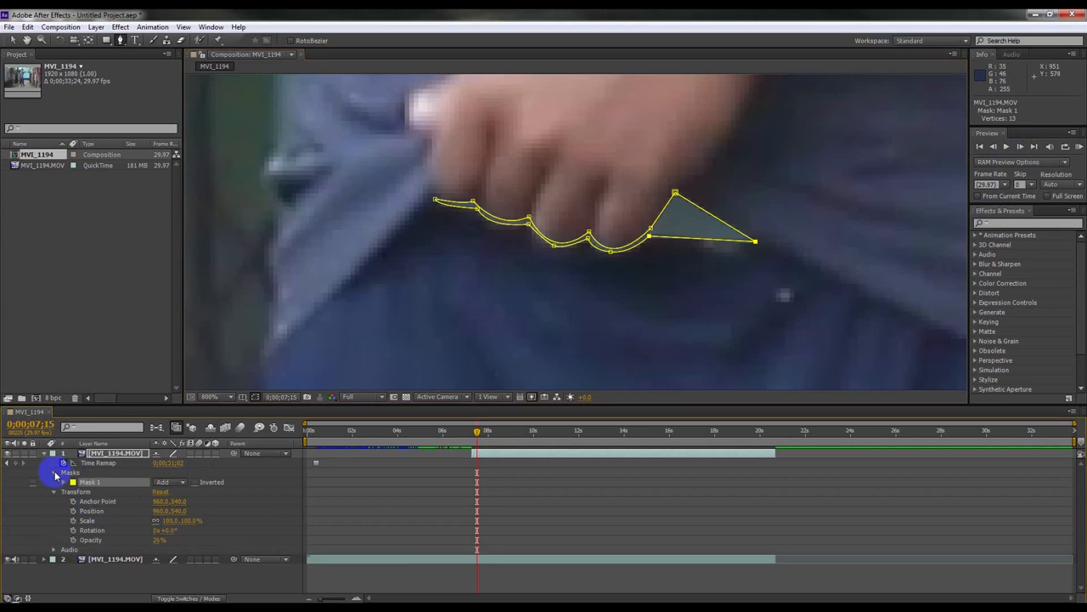
click(63, 482)
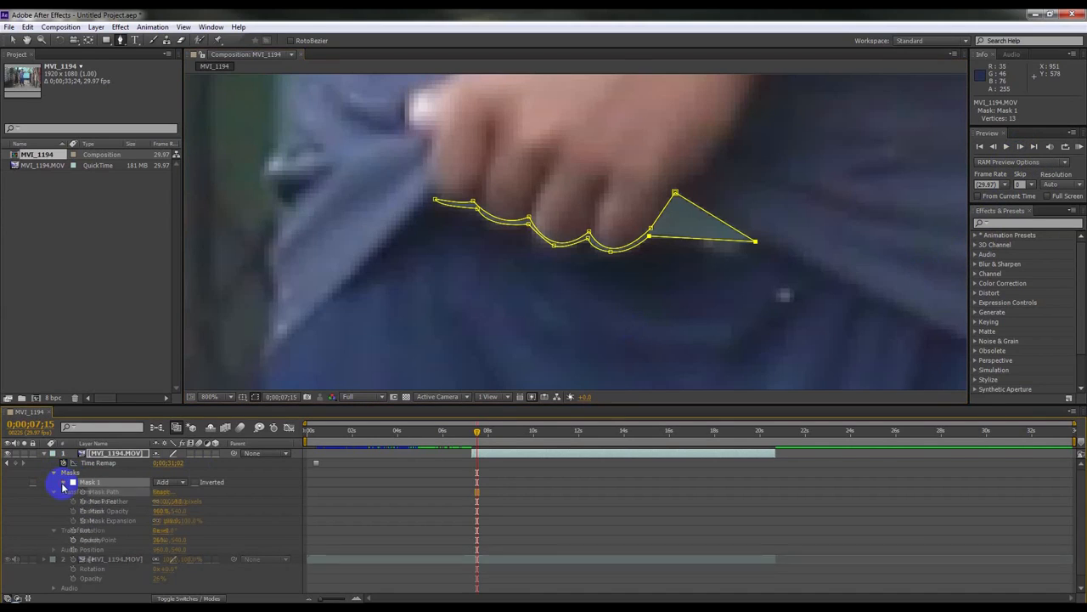
Step: Turn on keyframing for Mask 1's Mask Path at 0;00;07;15 and advance one frame
click(54, 530)
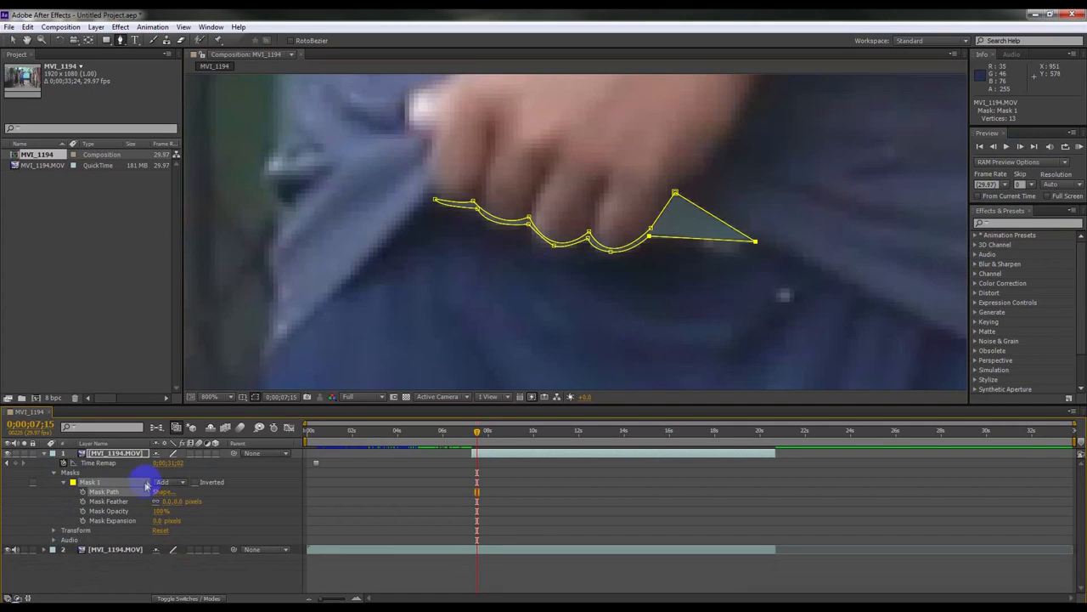
click(82, 492)
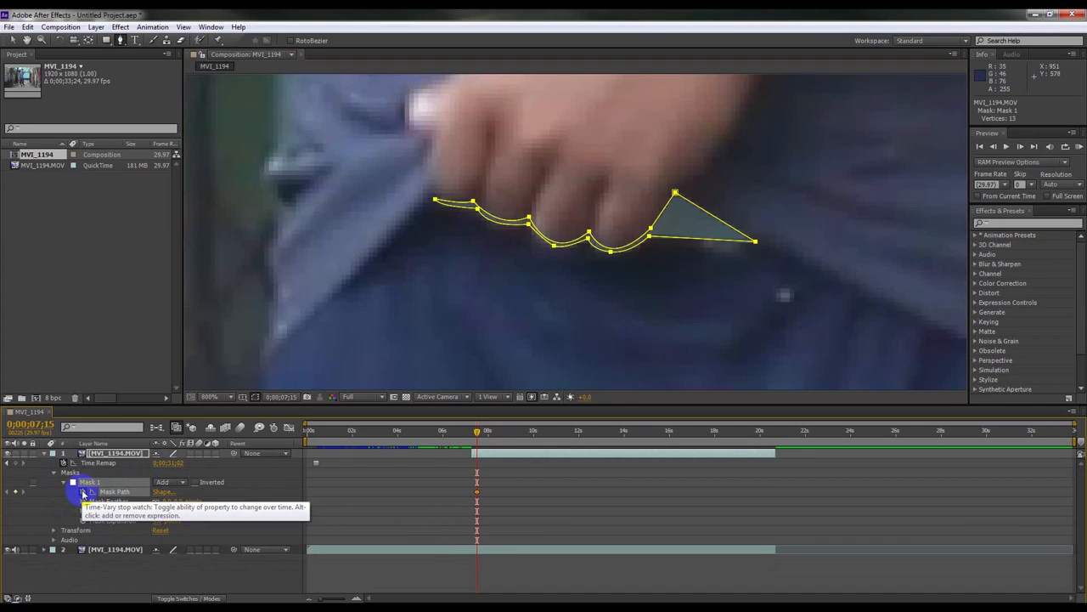
click(477, 455)
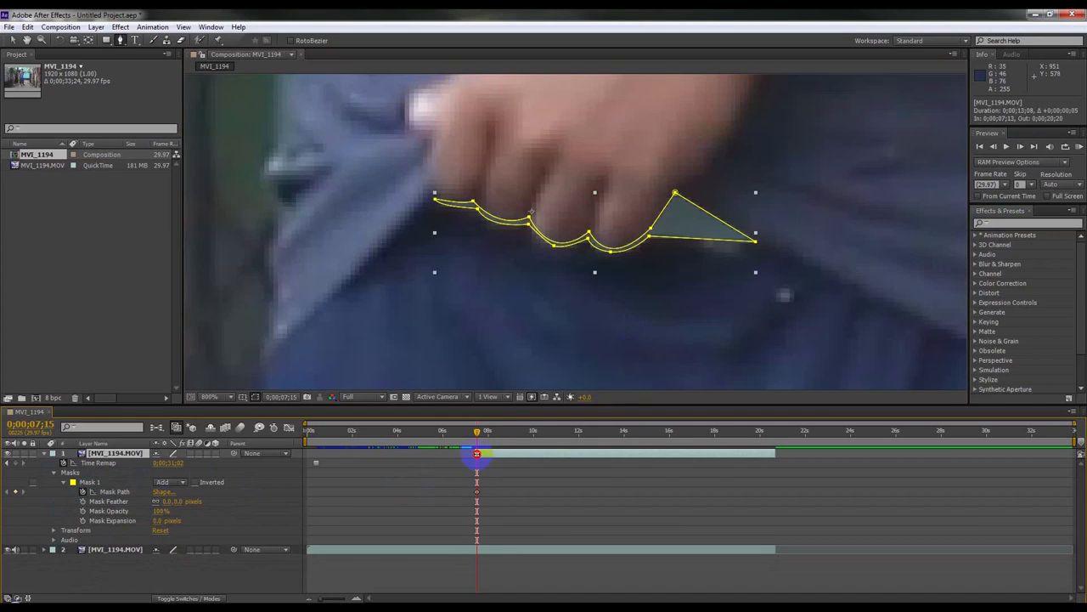
mouse_move(322, 597)
mouse_down()
mouse_move(354, 596)
mouse_move(329, 594)
mouse_up()
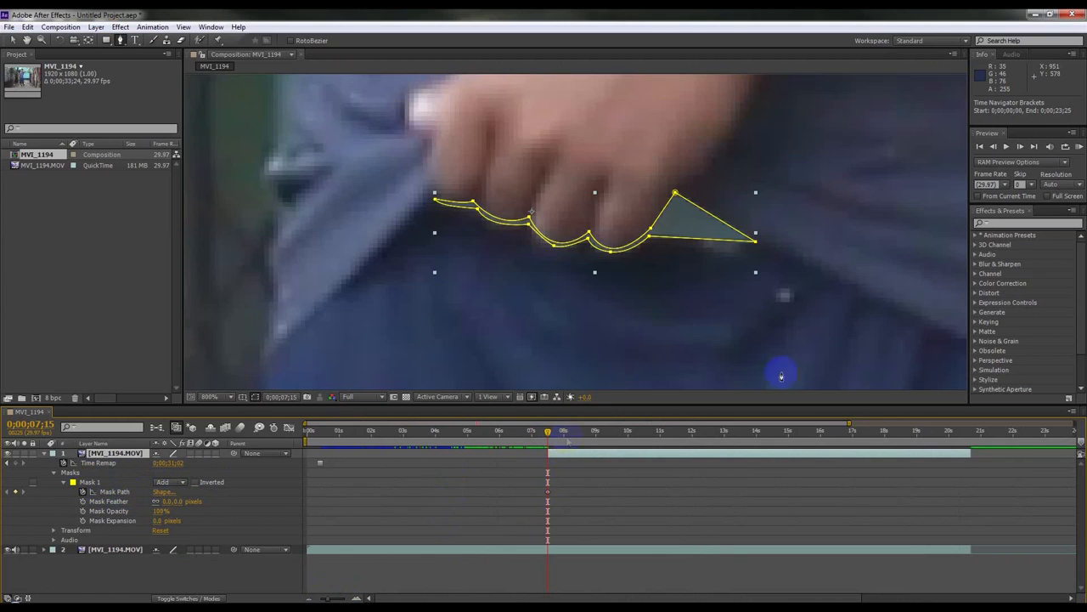
click(1023, 147)
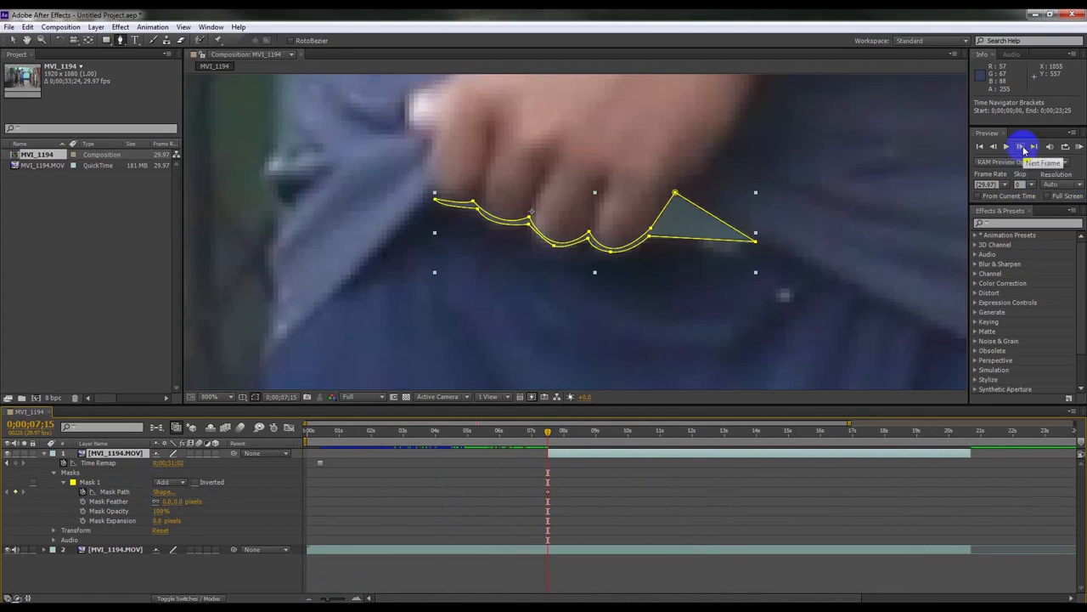
drag(327, 596, 341, 598)
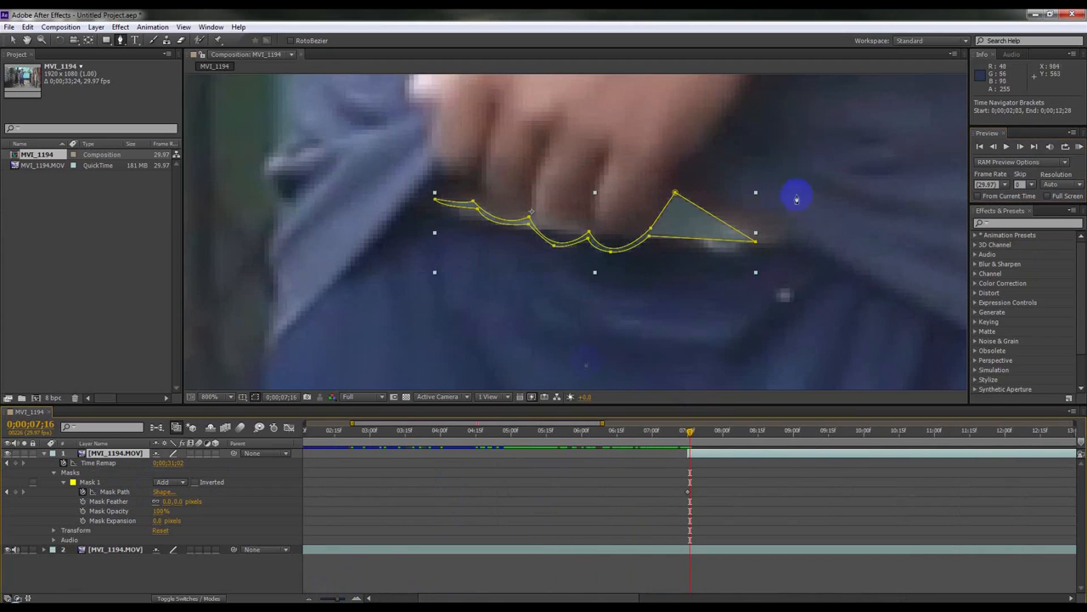
Step: Reshape the mask at 0;00;07;16 by raising the peak vertex, moving the tip outward and adding a vertex
click(675, 194)
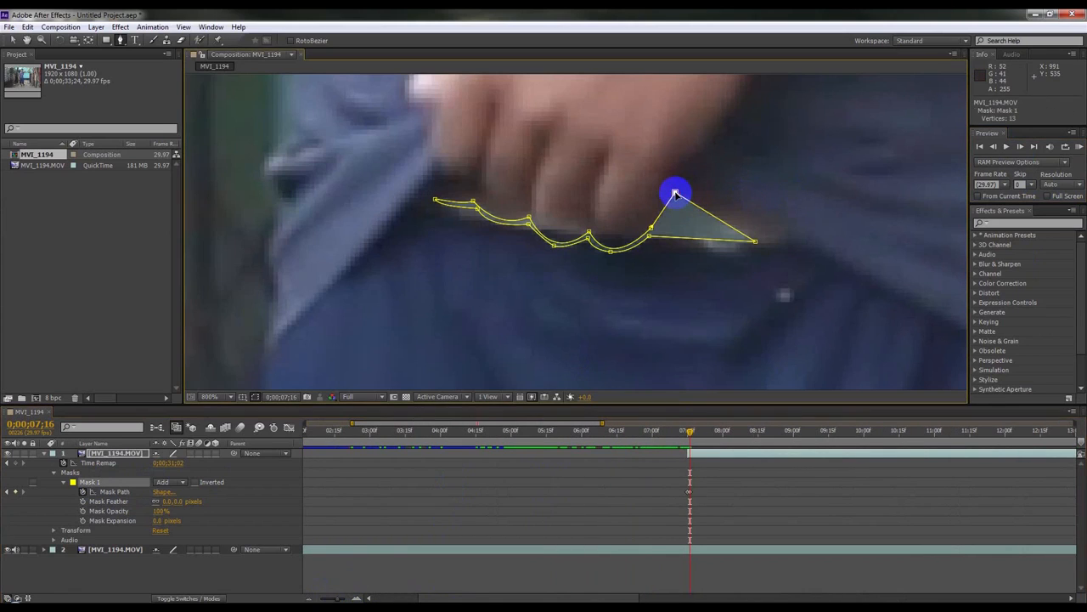
drag(675, 194, 679, 176)
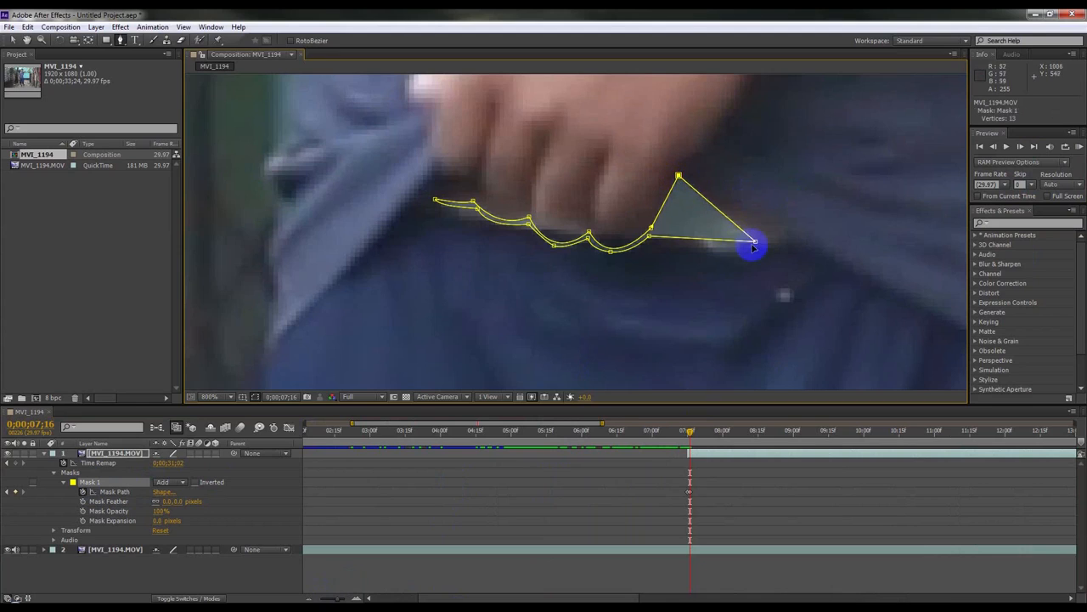
drag(756, 244, 791, 246)
double_click(720, 243)
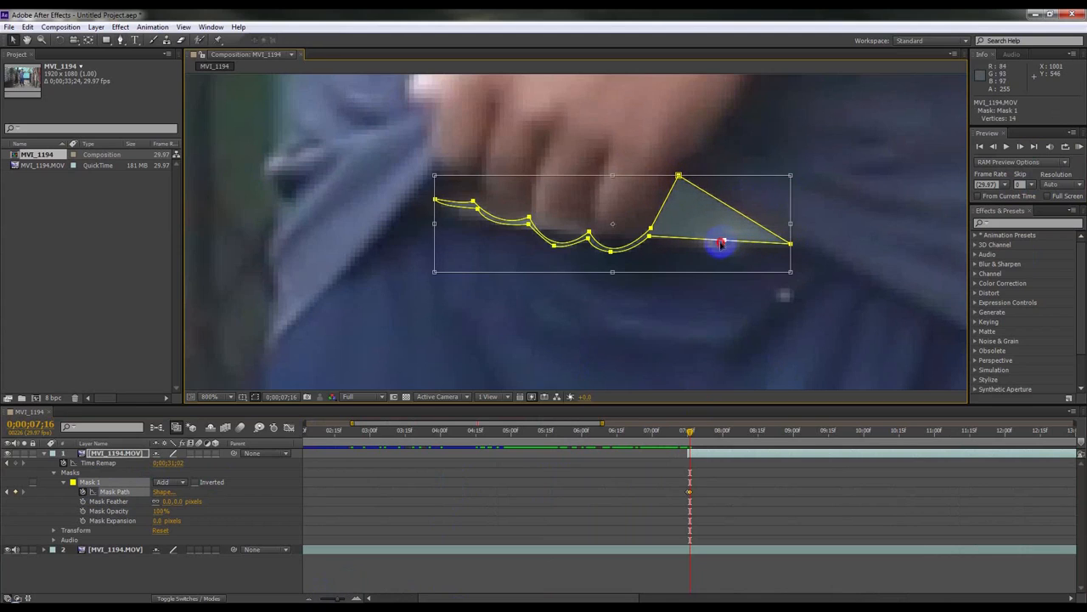
drag(725, 243, 719, 250)
key(ctrl+z)
click(701, 454)
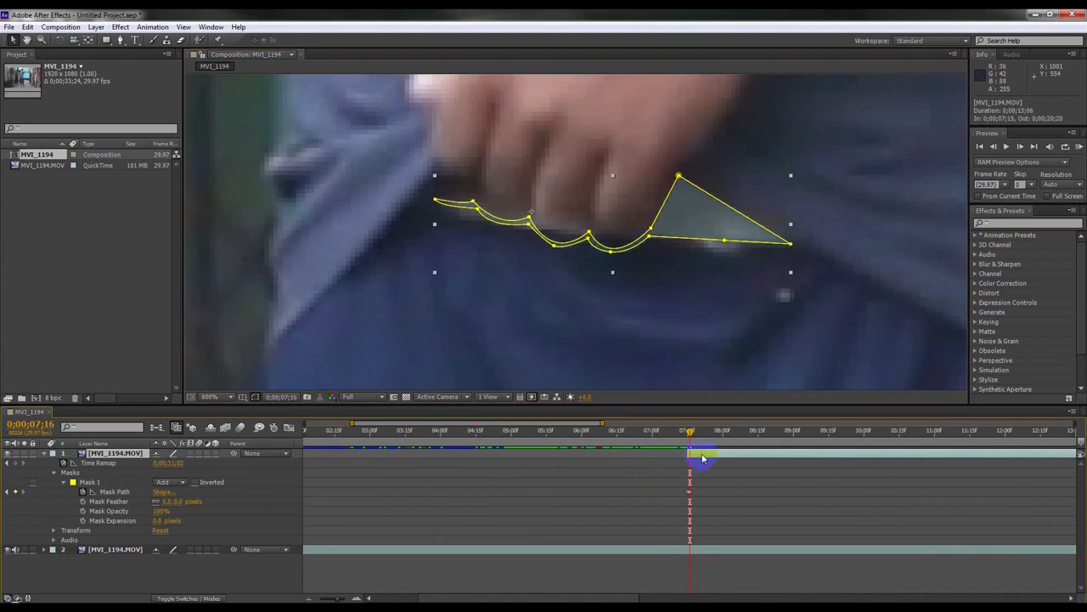
click(725, 246)
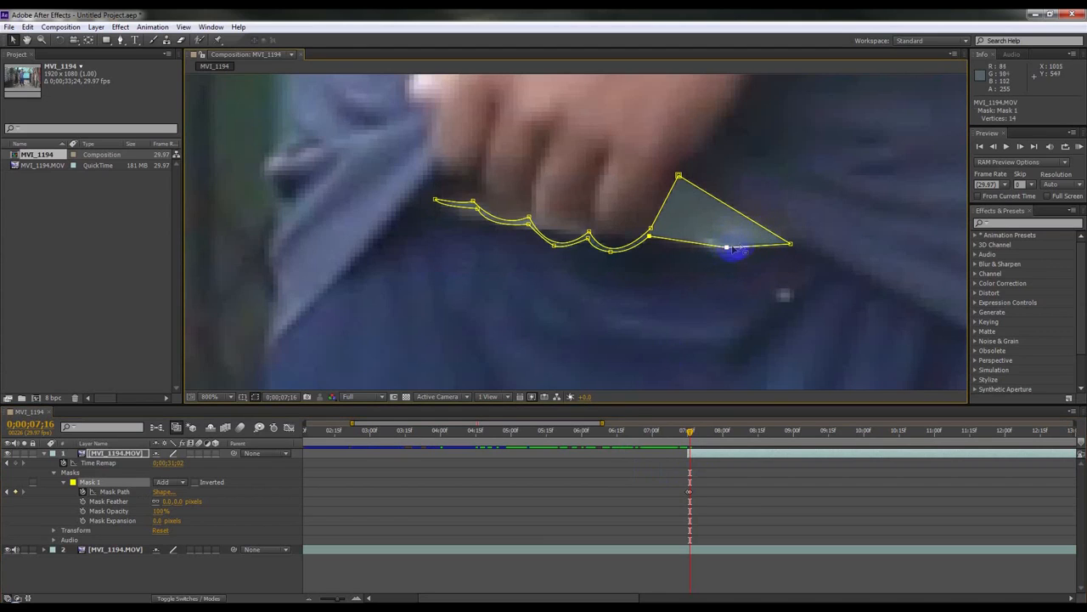
Step: Move the mask vertices along the hem so the outline follows the shirt edge at 0;00;07;16
click(651, 238)
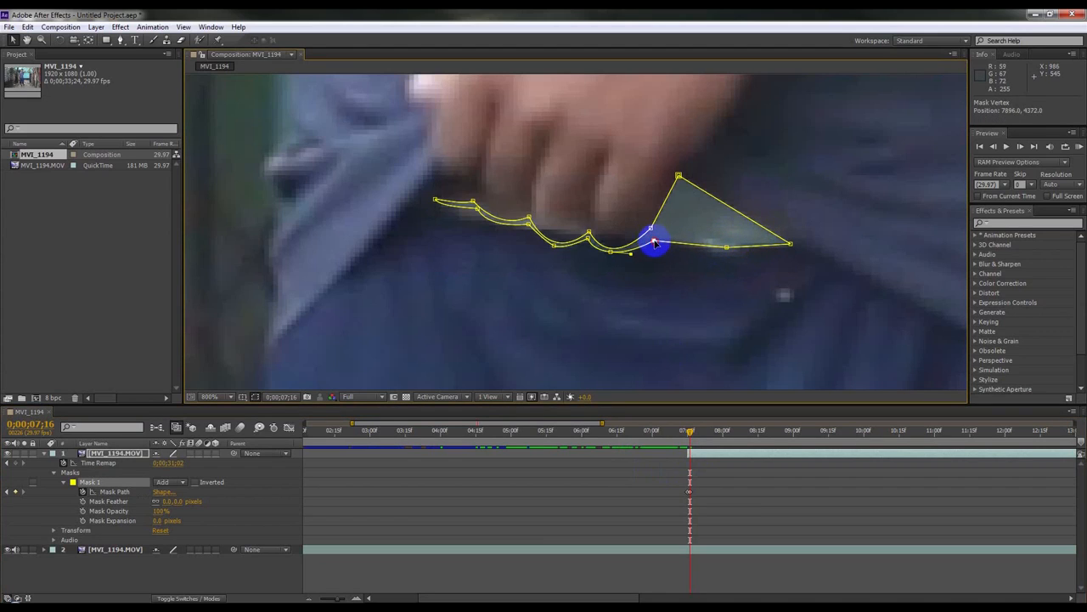
click(586, 232)
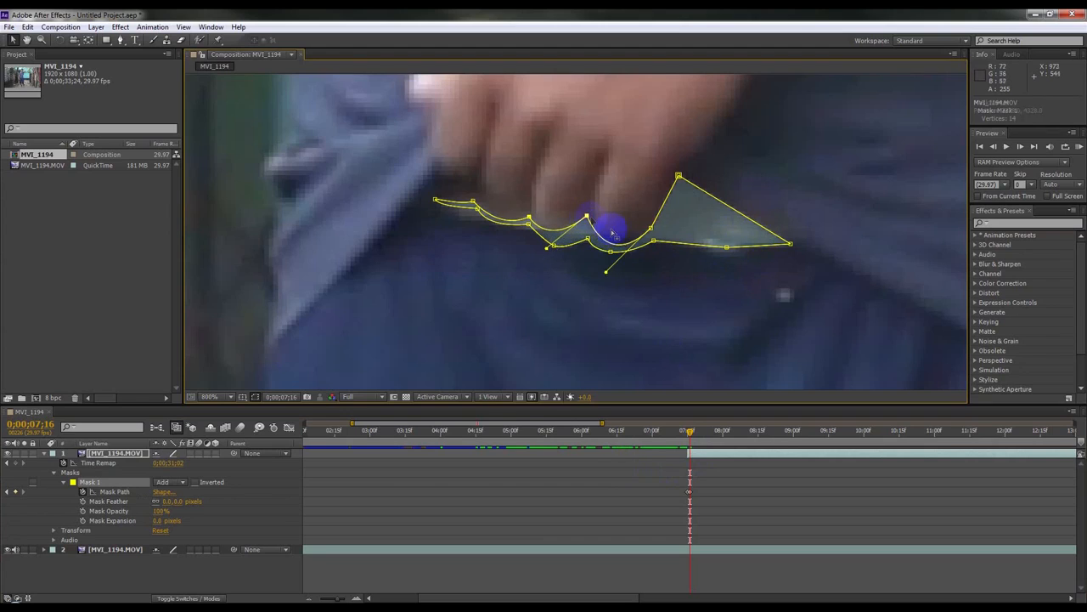
drag(648, 230, 655, 214)
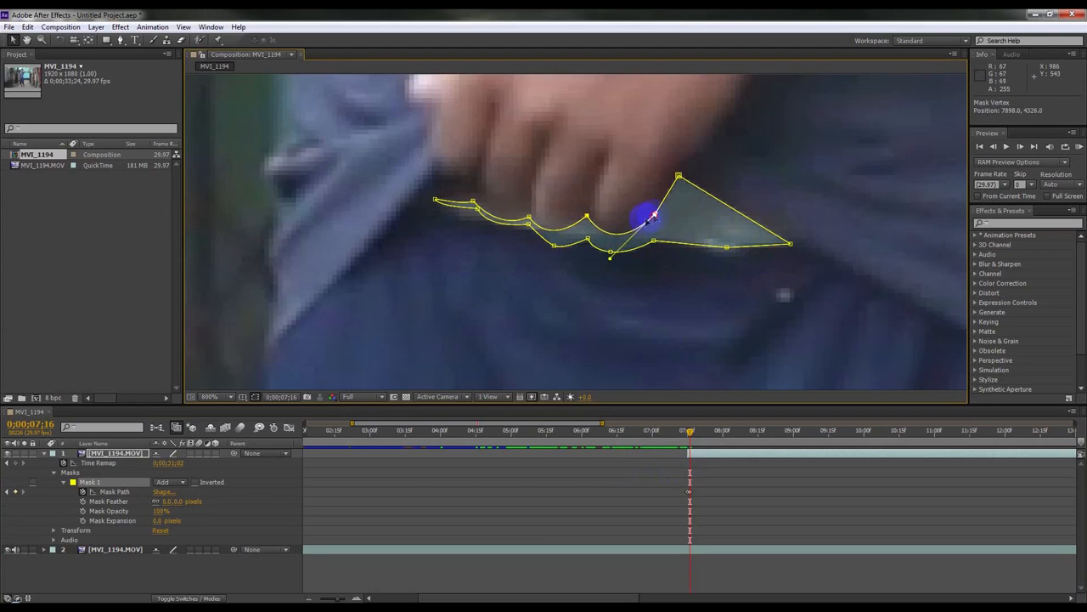
drag(589, 241, 549, 234)
drag(529, 226, 437, 182)
click(474, 201)
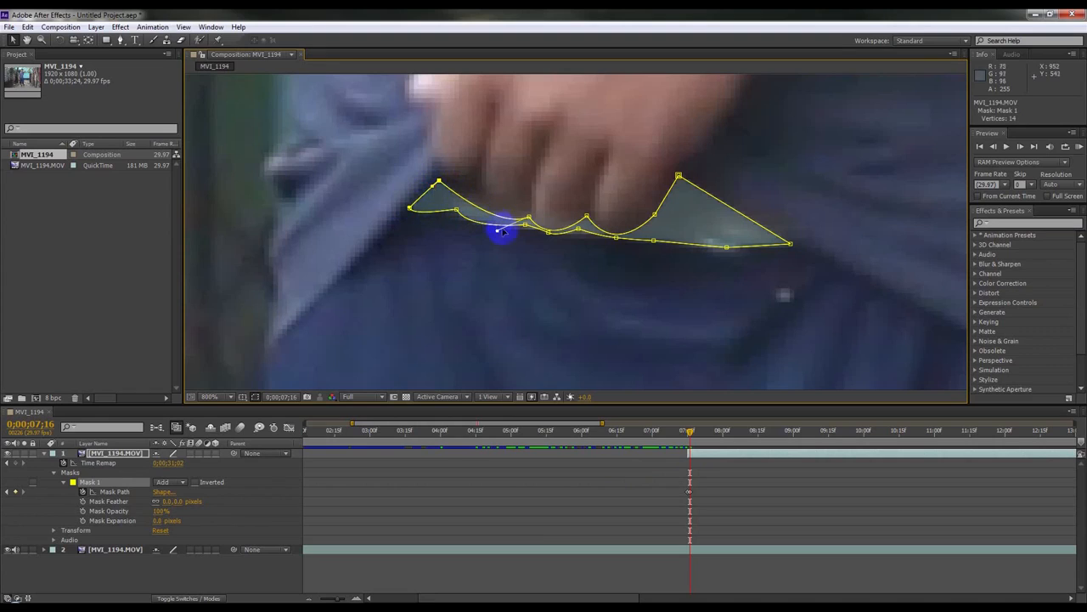
click(527, 214)
drag(526, 214, 524, 203)
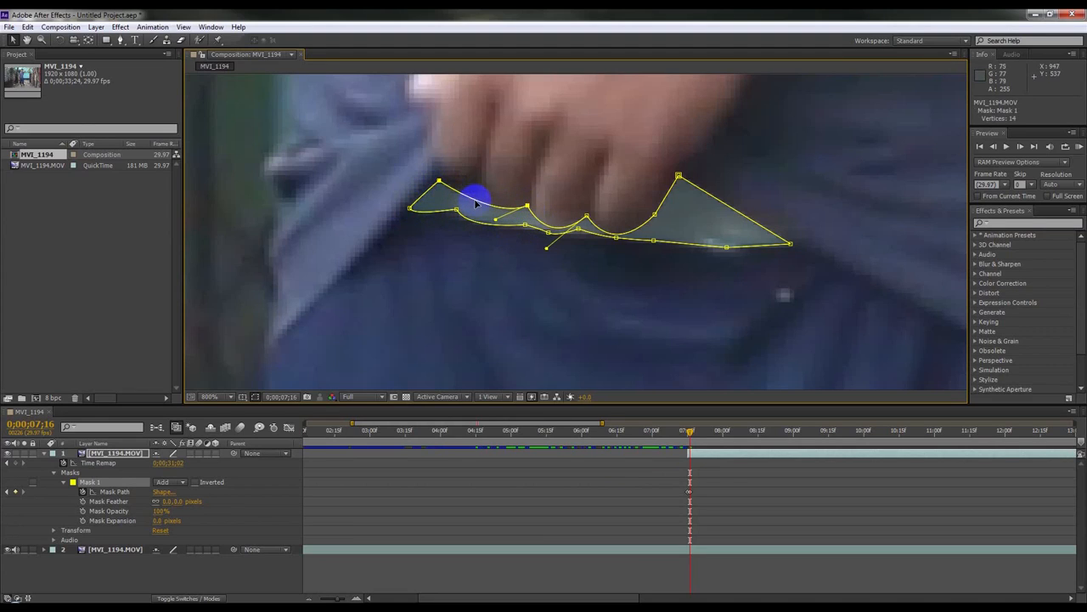
click(120, 40)
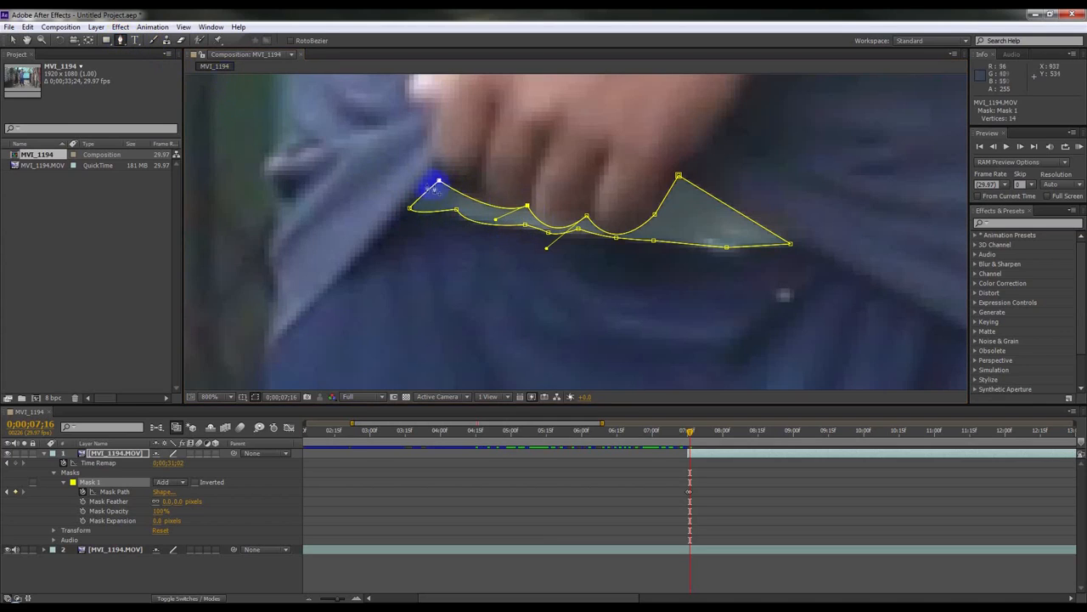
mouse_move(476, 197)
mouse_down()
mouse_move(474, 189)
mouse_move(453, 215)
mouse_move(463, 228)
mouse_move(502, 218)
mouse_move(433, 215)
mouse_up()
Step: Refine the mask outline at 0;00;07;16, adding one vertex and deleting another despite the animated-path warning
click(549, 234)
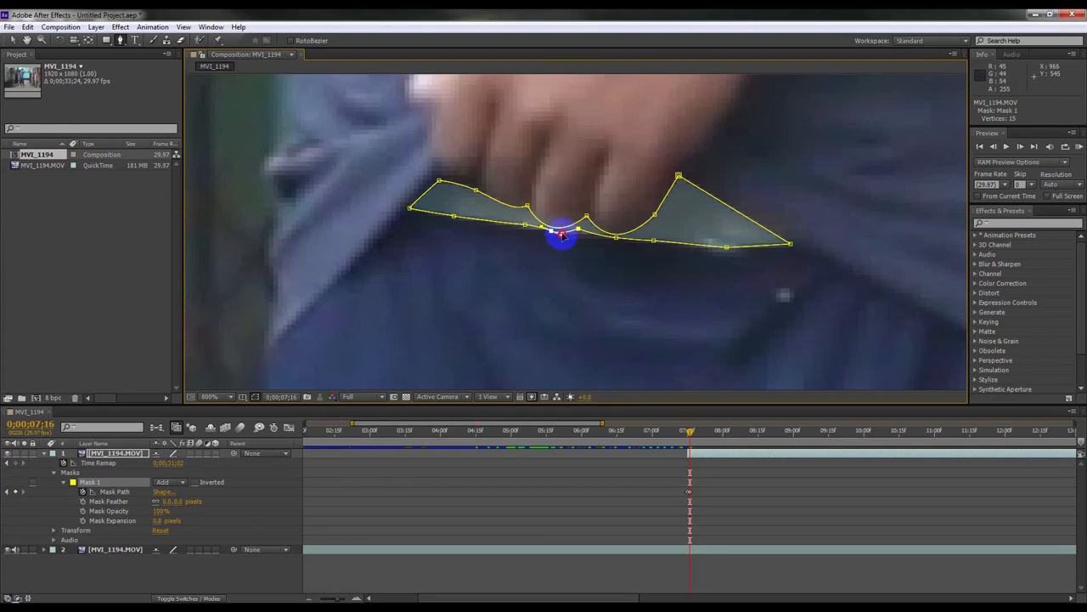
click(577, 235)
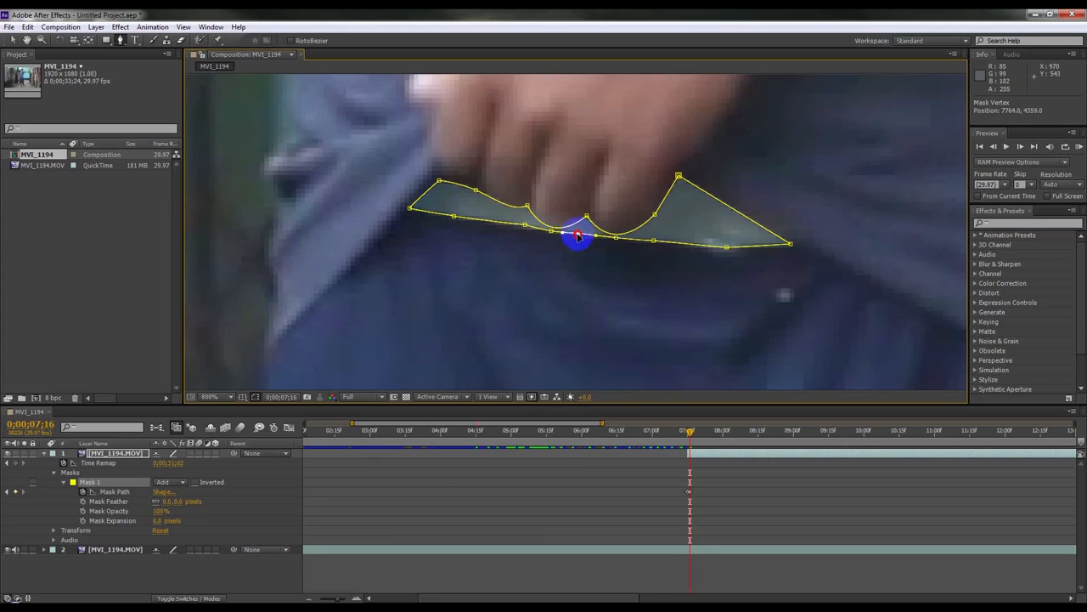
drag(653, 241, 660, 240)
drag(728, 247, 802, 245)
drag(679, 176, 683, 171)
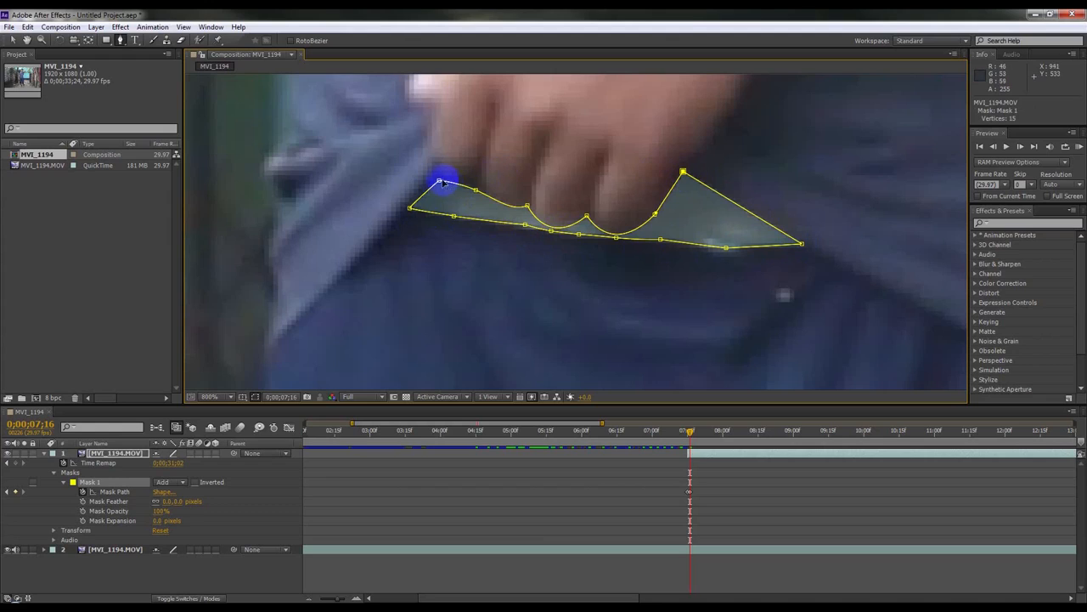
drag(441, 181, 454, 191)
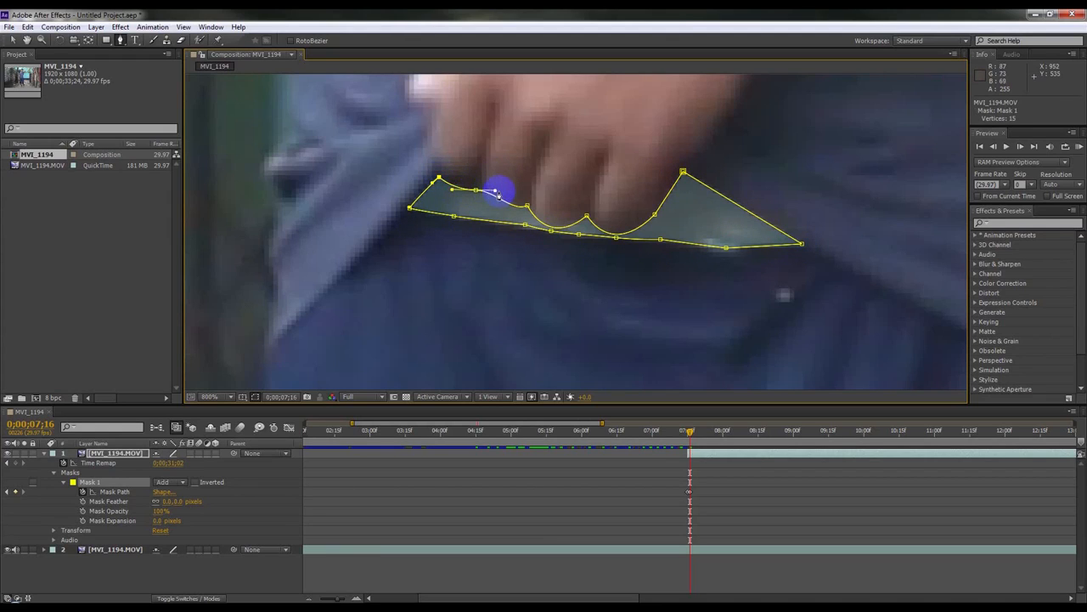
drag(490, 198, 478, 194)
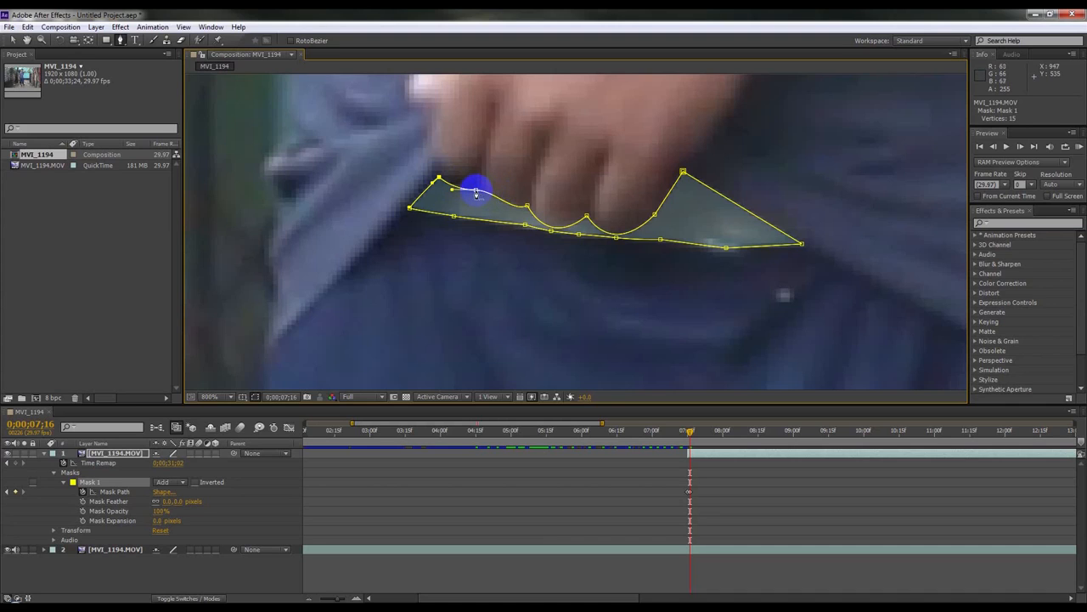
ctrl+click(476, 190)
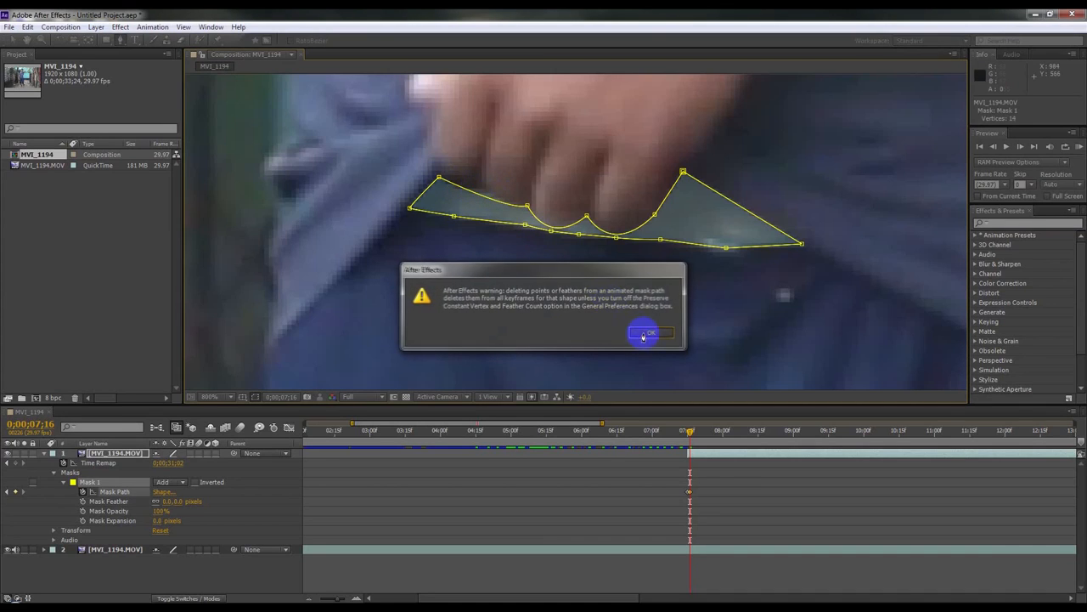
click(643, 332)
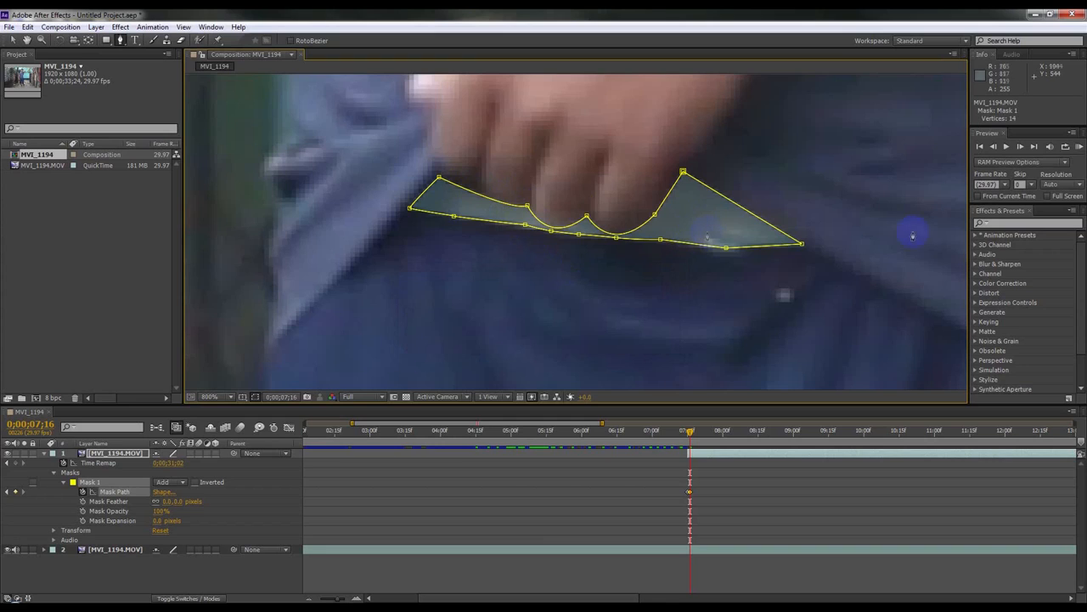
Step: Step to 0;00;07;17 and reshape the mask's vertices to follow the lifted hem
click(1020, 147)
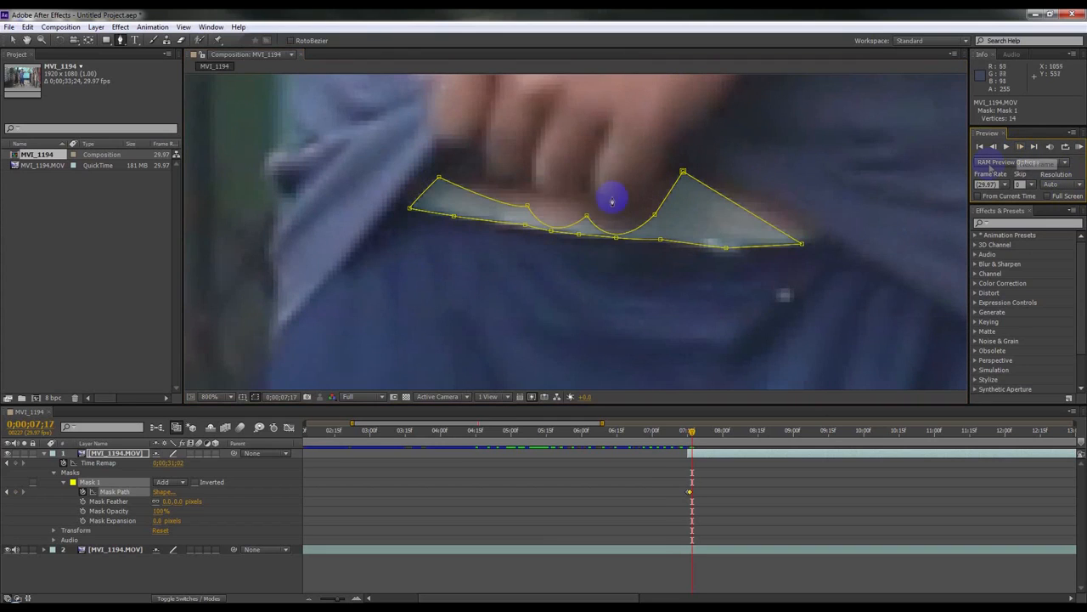
drag(439, 178, 440, 161)
click(409, 208)
drag(409, 208, 404, 205)
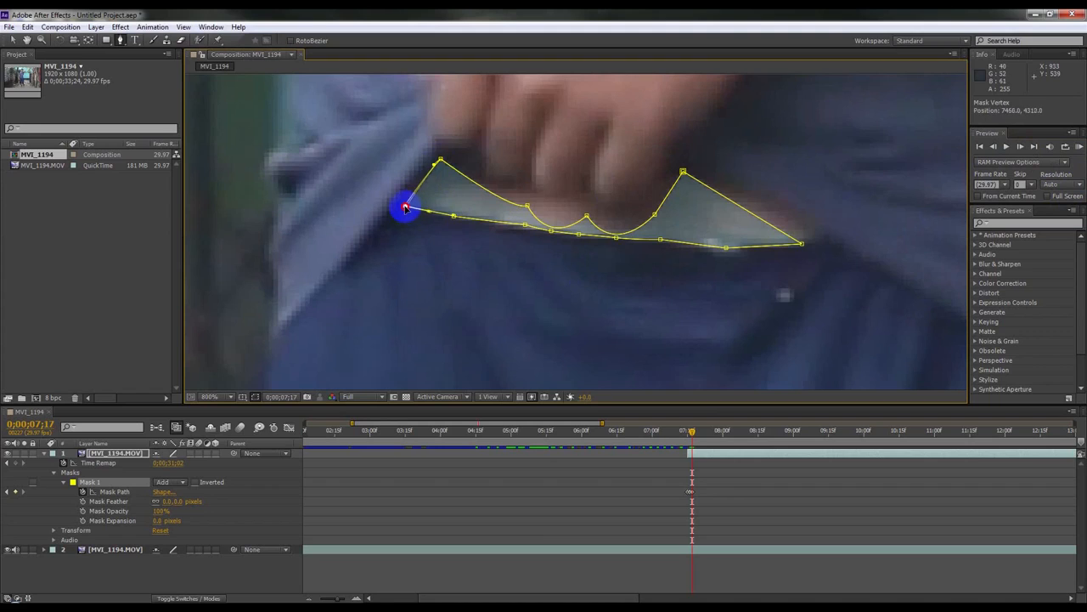
click(522, 207)
mouse_move(526, 202)
mouse_down()
mouse_move(517, 180)
mouse_move(527, 182)
mouse_up()
drag(587, 217, 584, 192)
click(545, 226)
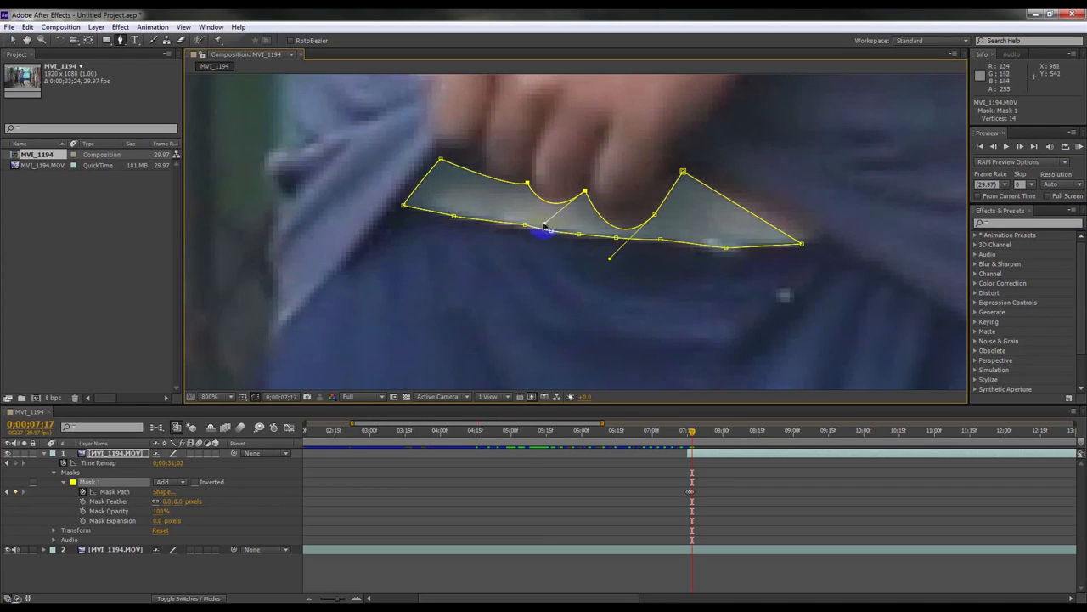
drag(545, 226, 540, 213)
click(643, 222)
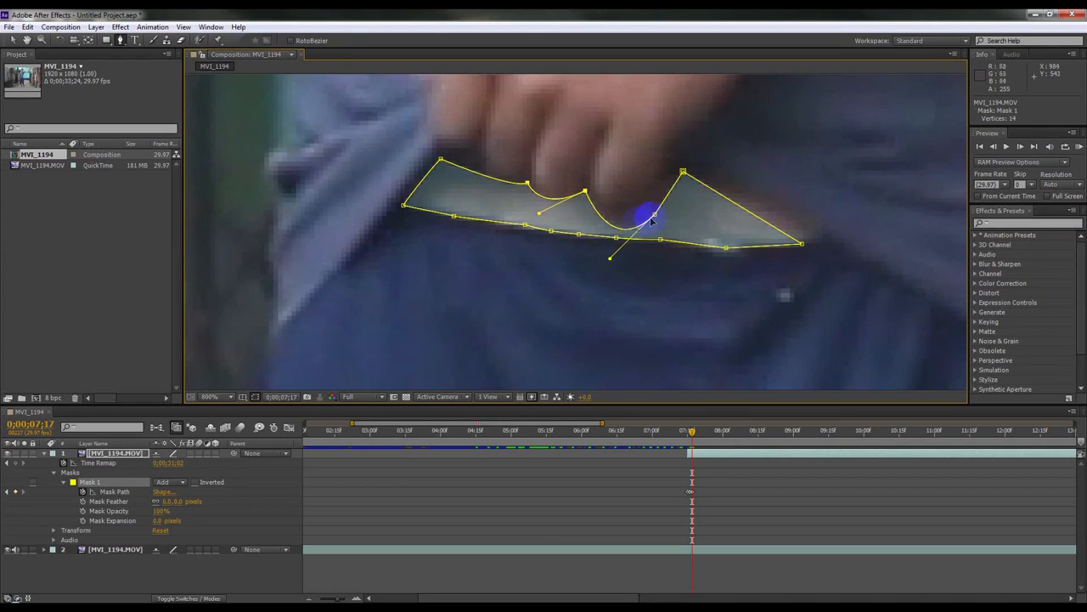
drag(651, 214, 670, 167)
click(799, 243)
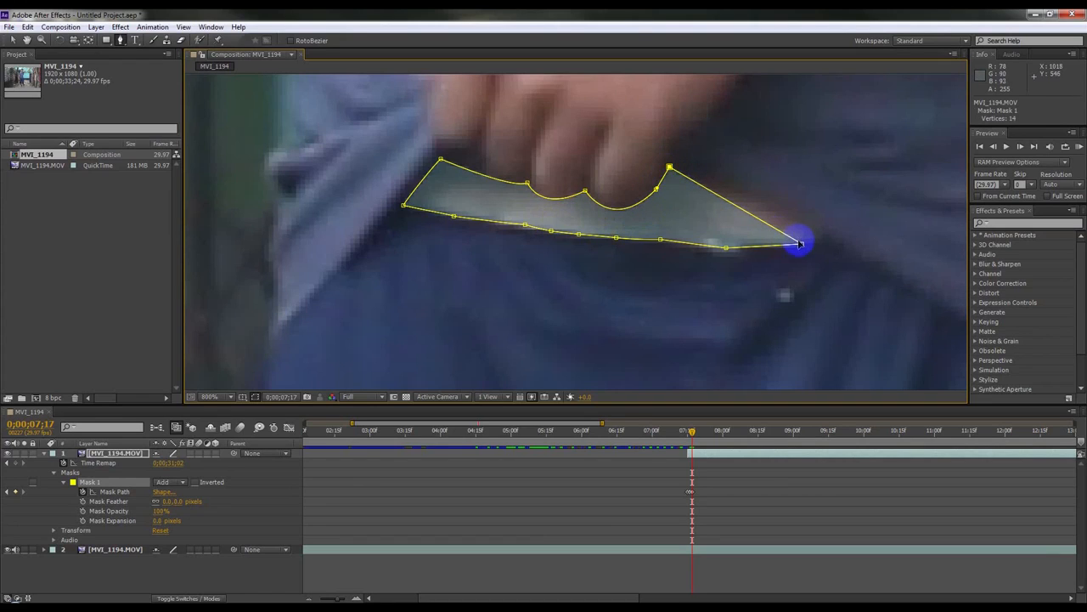
Step: Add a vertex near the mask tip and adjust the peak and lower-edge vertices at 0;00;07;17
double_click(795, 237)
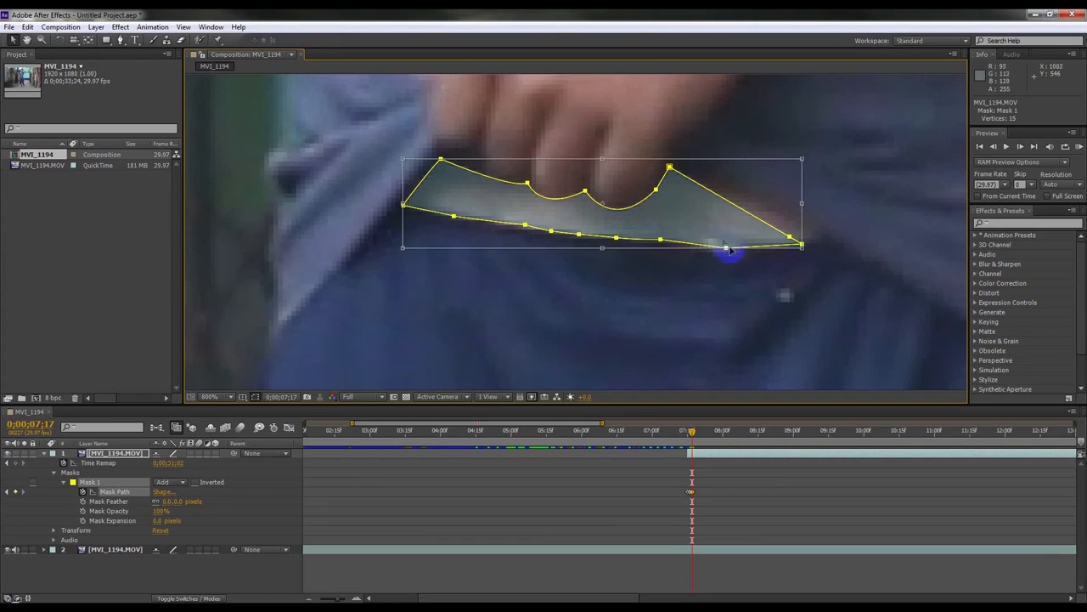
click(120, 40)
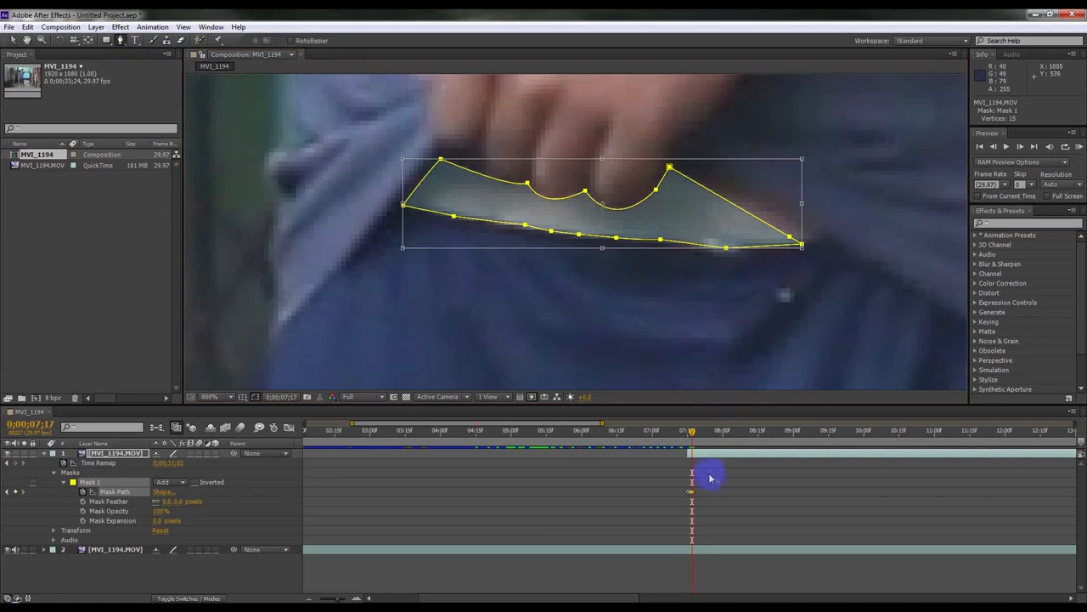
click(792, 231)
drag(792, 231, 816, 242)
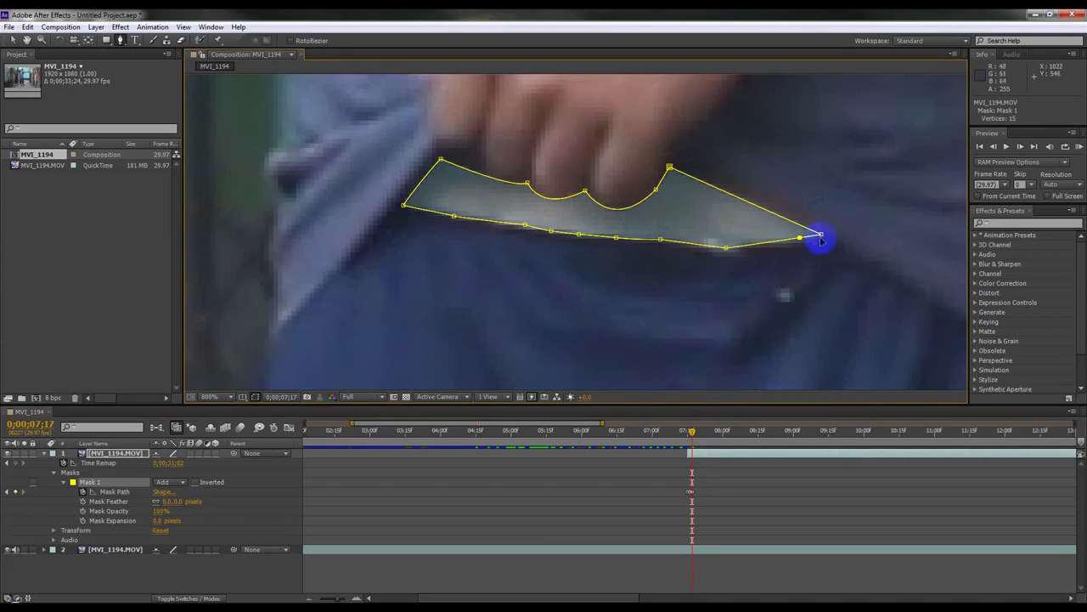
drag(670, 168, 672, 161)
drag(726, 247, 728, 243)
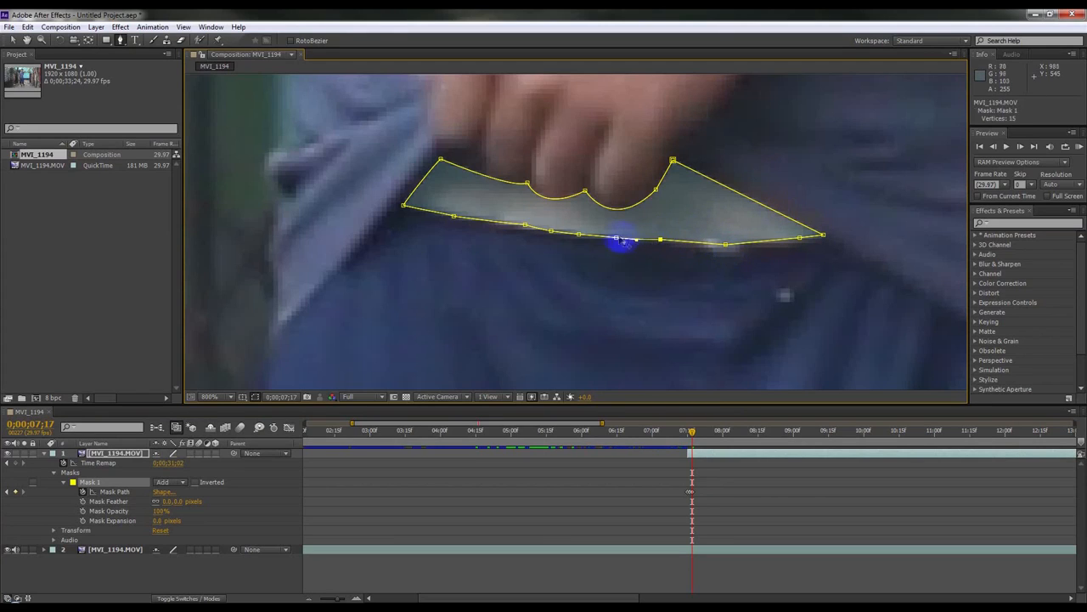
click(578, 234)
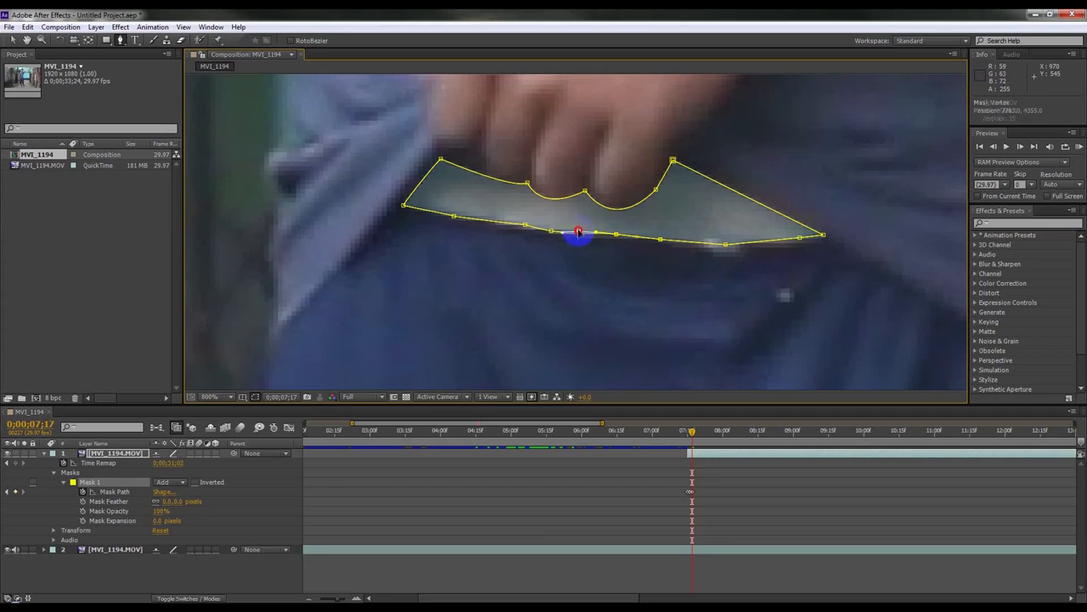
drag(577, 235, 521, 227)
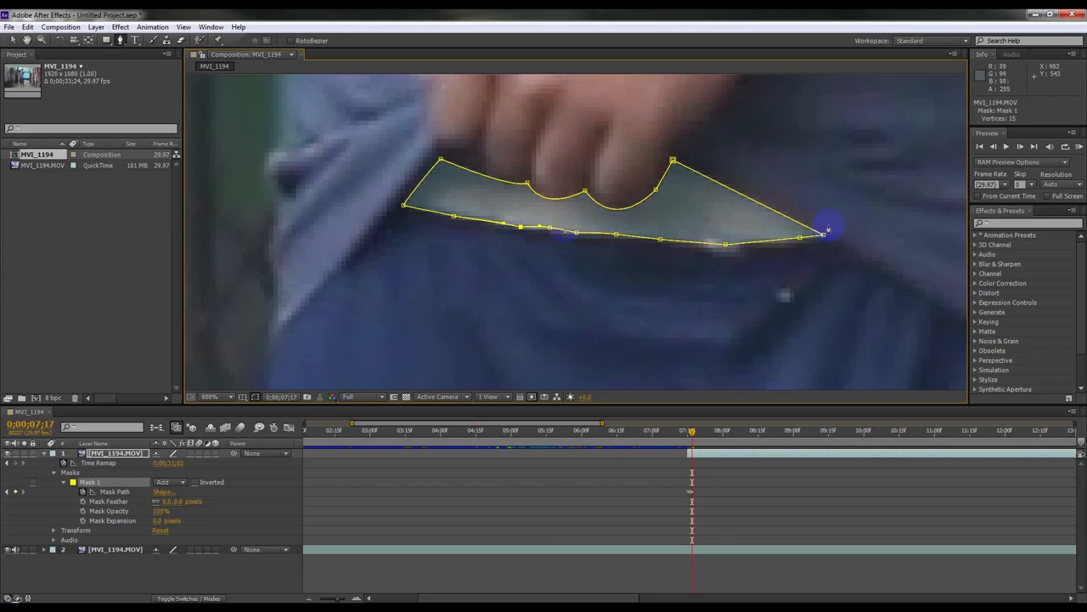
Step: Step to frame 0;00;07;18 and move the mask's lower-edge, left-corner and upper vertices to follow the hem
click(1021, 146)
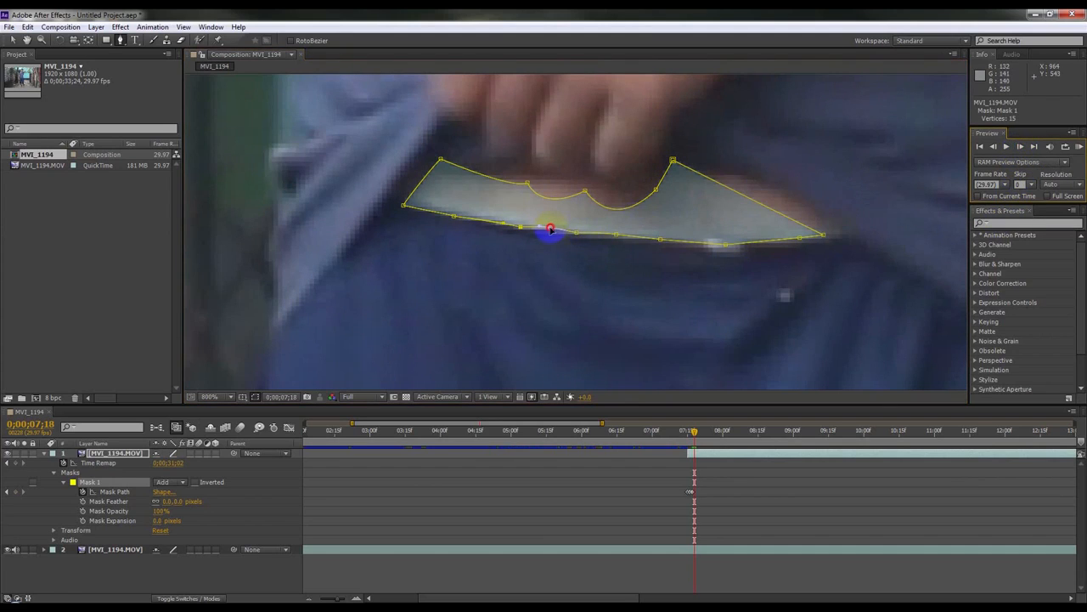
drag(550, 229, 548, 231)
drag(525, 180, 527, 162)
drag(402, 203, 393, 198)
drag(441, 160, 433, 158)
click(510, 164)
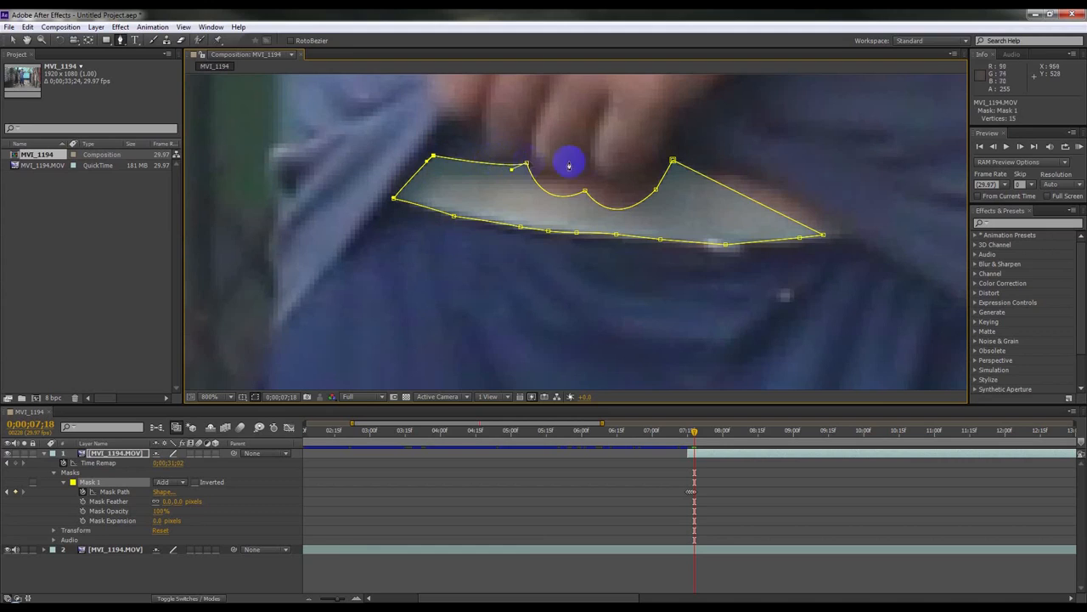
Step: Add vertices along the mask's upper edge at 0;00;07;18 and reshape the upper curve and pointed tip
click(473, 160)
drag(584, 195, 587, 162)
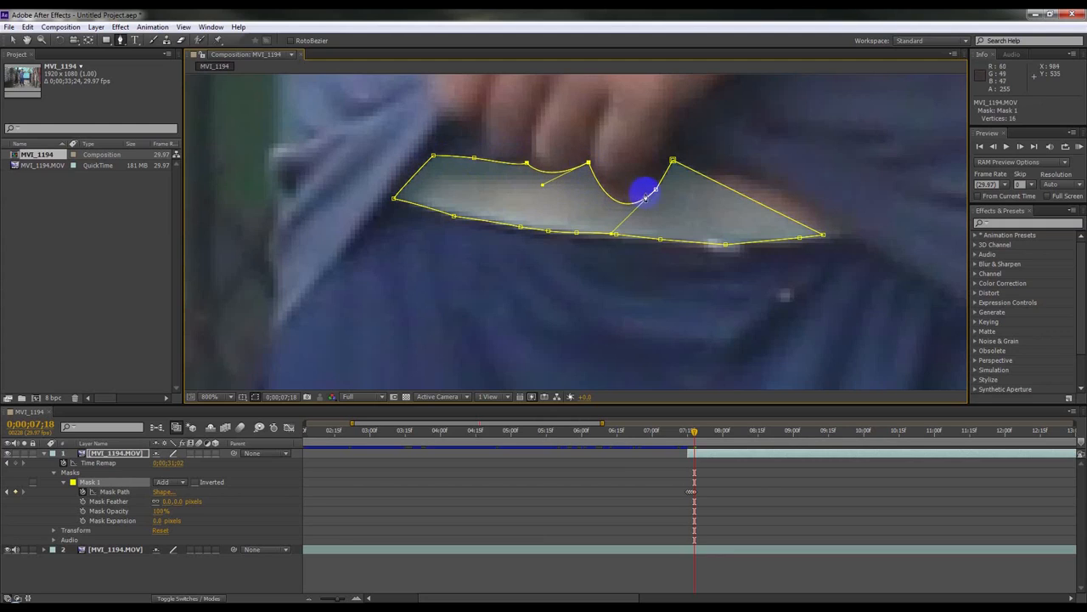
drag(654, 194, 653, 169)
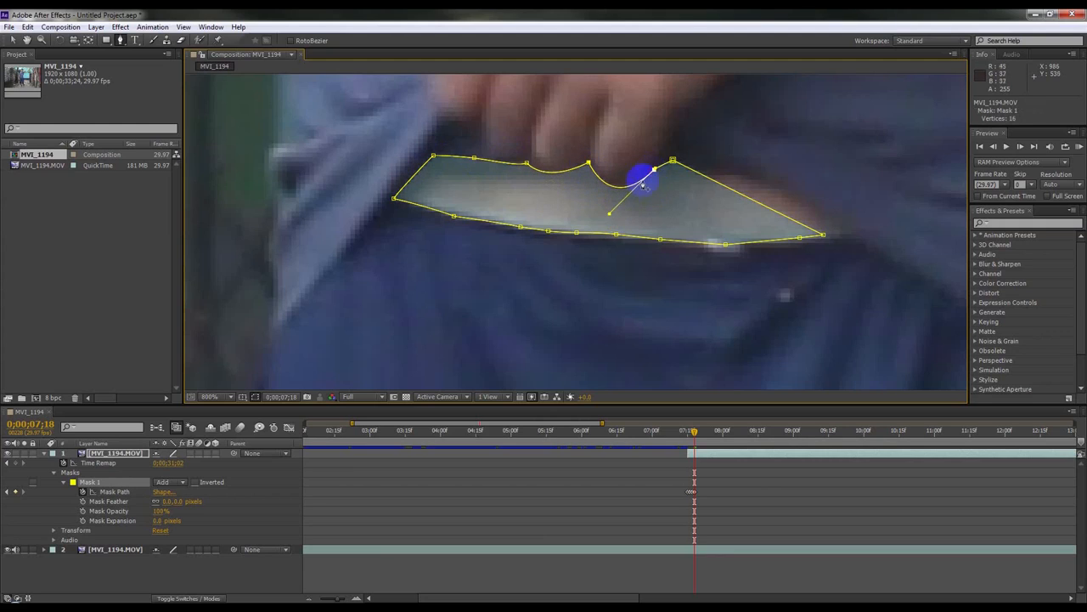
drag(610, 216, 605, 204)
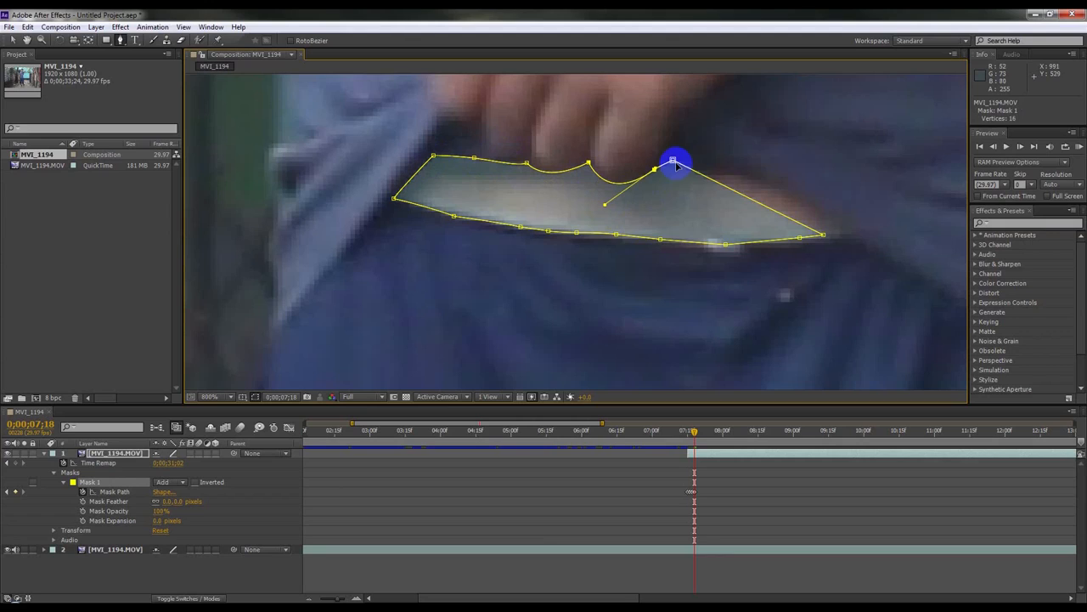
drag(720, 186, 727, 164)
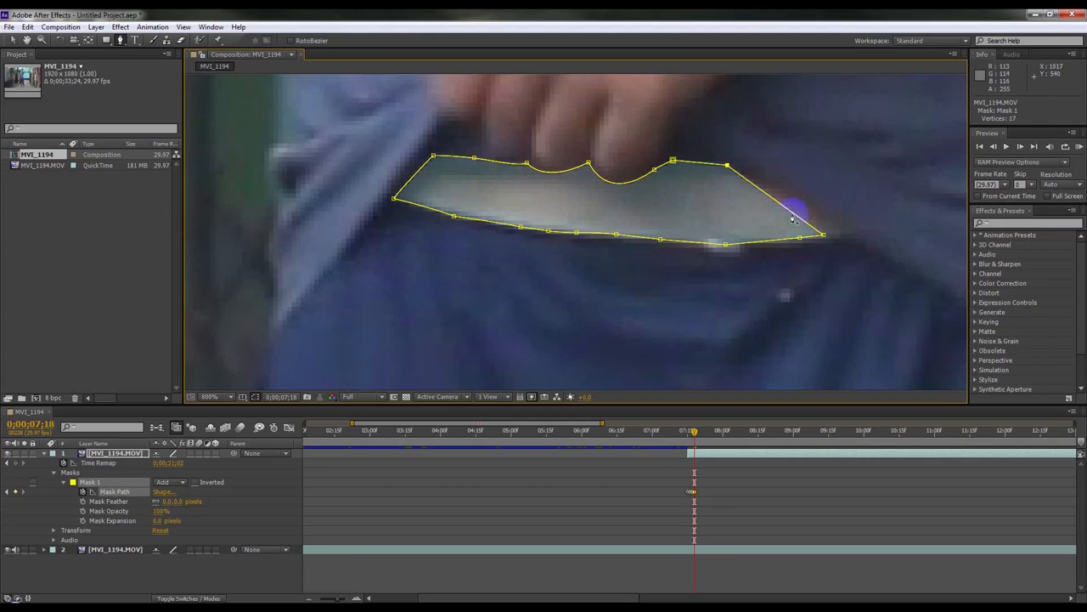
drag(792, 215, 841, 228)
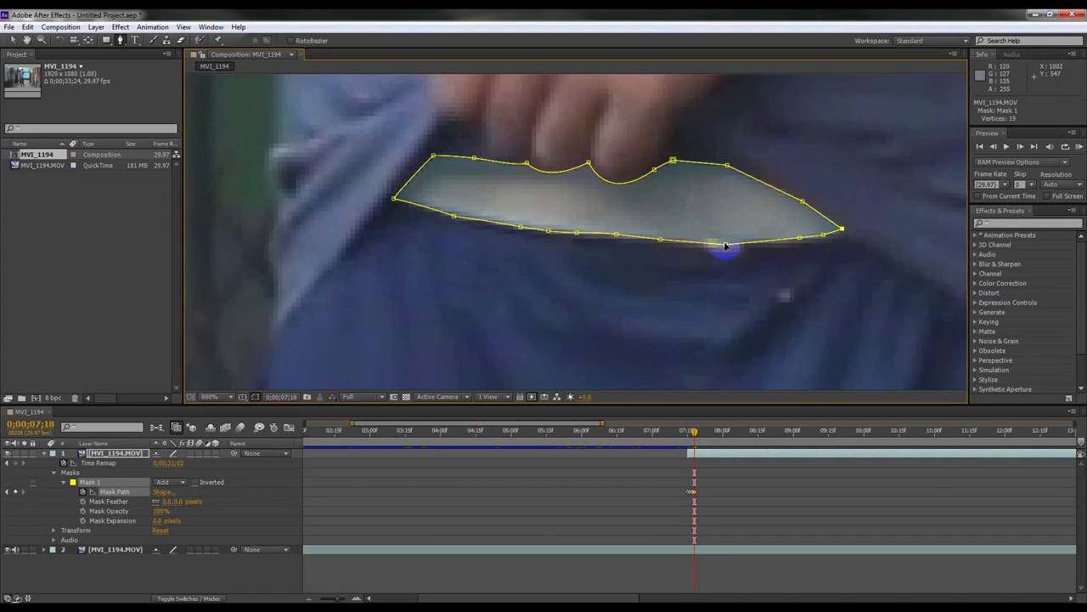
Step: Step to frame 0;00;07;19 and move the tip and right upper-edge vertices to match the lifted shirt
click(1034, 147)
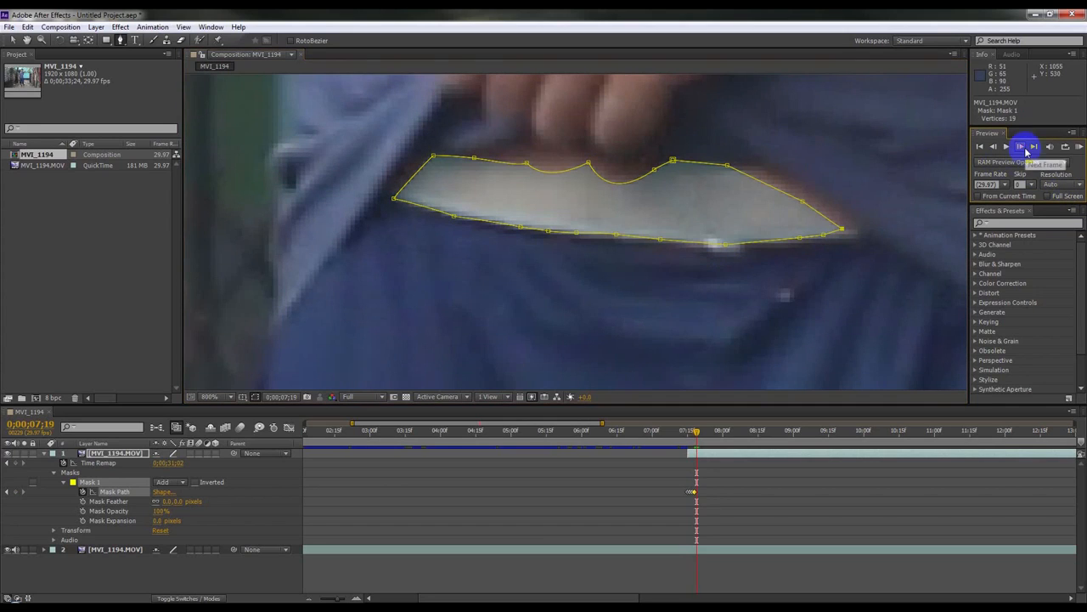
drag(802, 204, 814, 184)
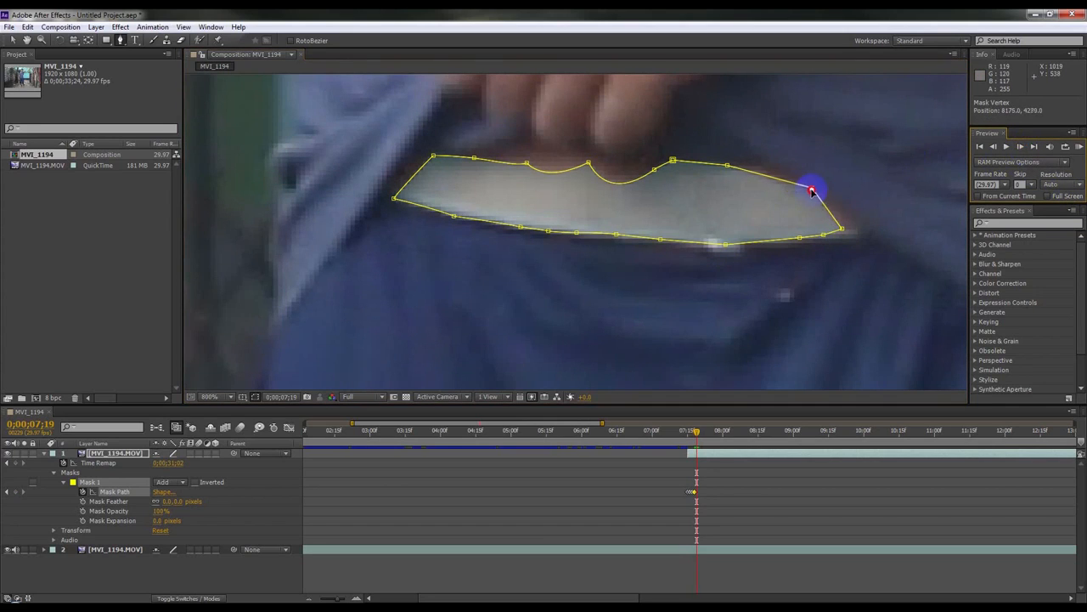
drag(873, 230, 865, 232)
drag(728, 170, 751, 161)
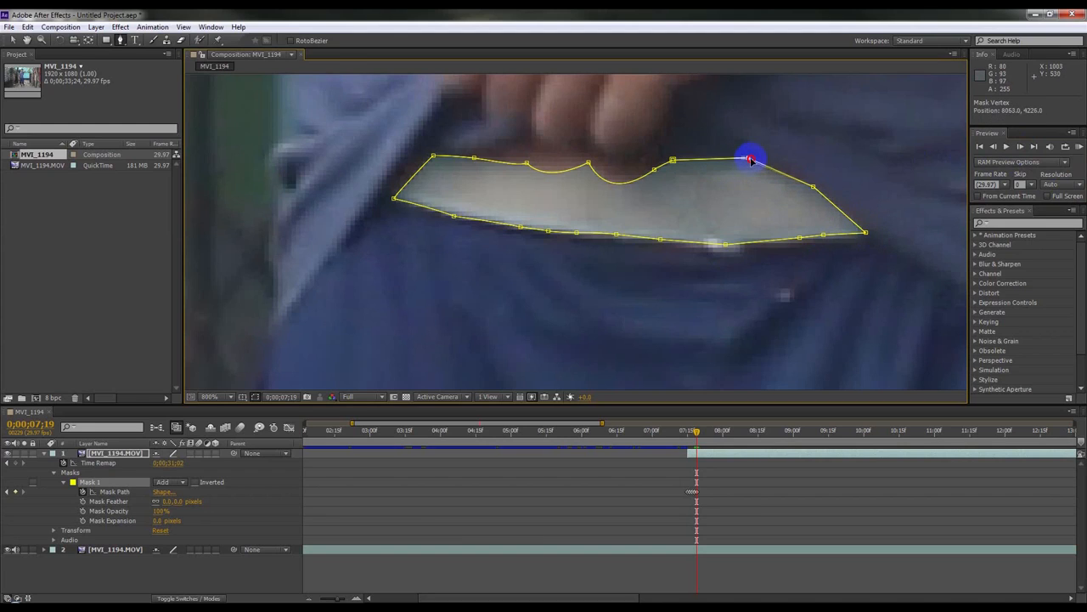
drag(653, 170, 590, 148)
drag(606, 189, 604, 174)
Step: Raise the peak and upper-left vertices at 0;00;07;19 and adjust the left corner and lower edge
click(527, 162)
drag(528, 166, 519, 134)
click(484, 158)
drag(473, 160, 413, 152)
click(430, 157)
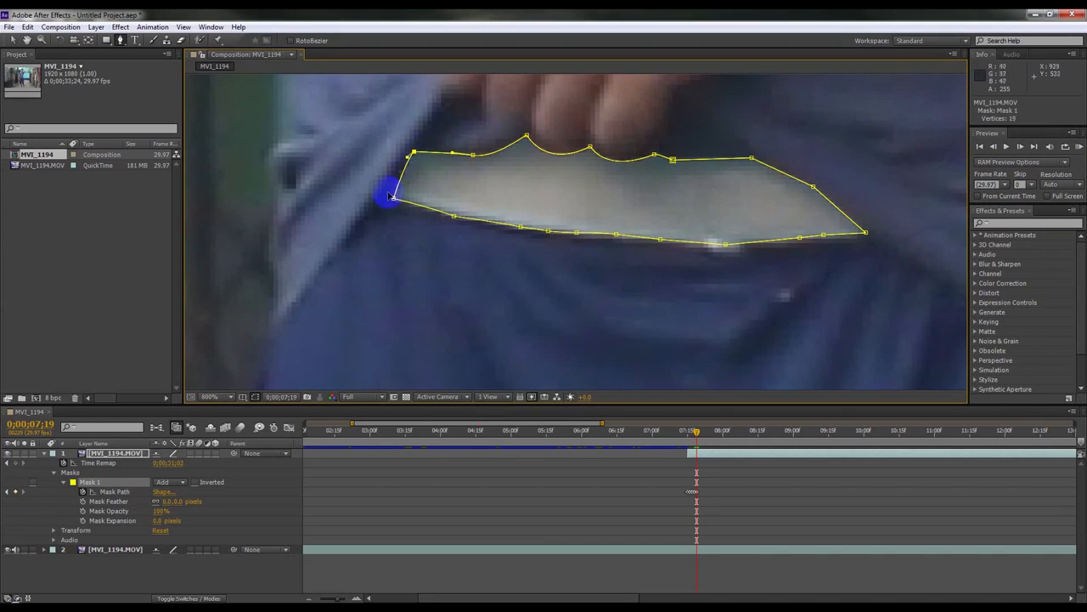
drag(394, 199, 400, 205)
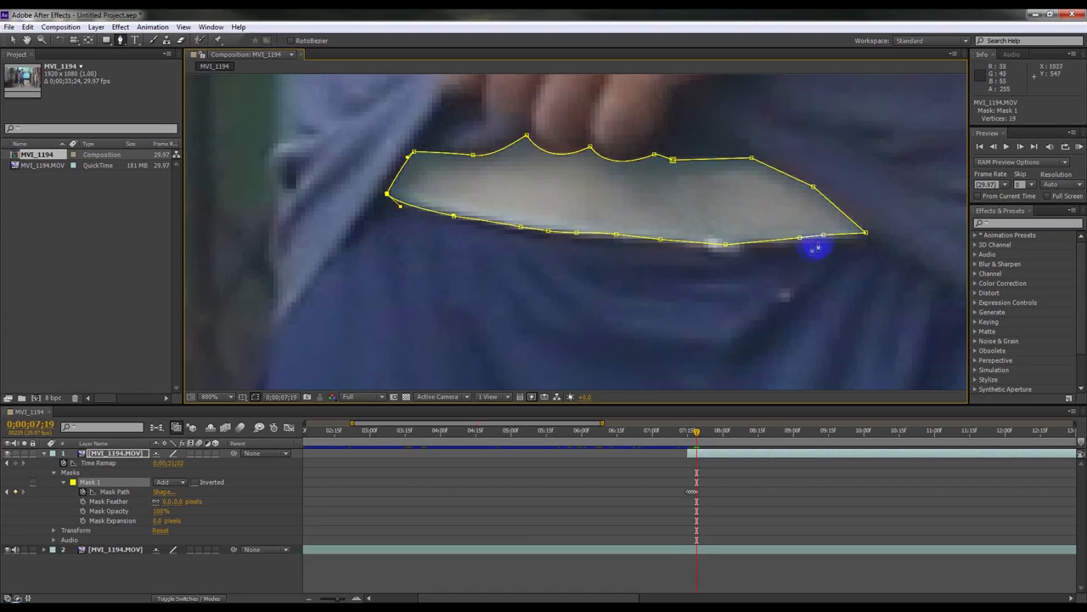
drag(824, 237, 834, 239)
Step: Step to frame 0;00;07;20 and extend the tip while lifting the right upper-edge vertices
click(1020, 147)
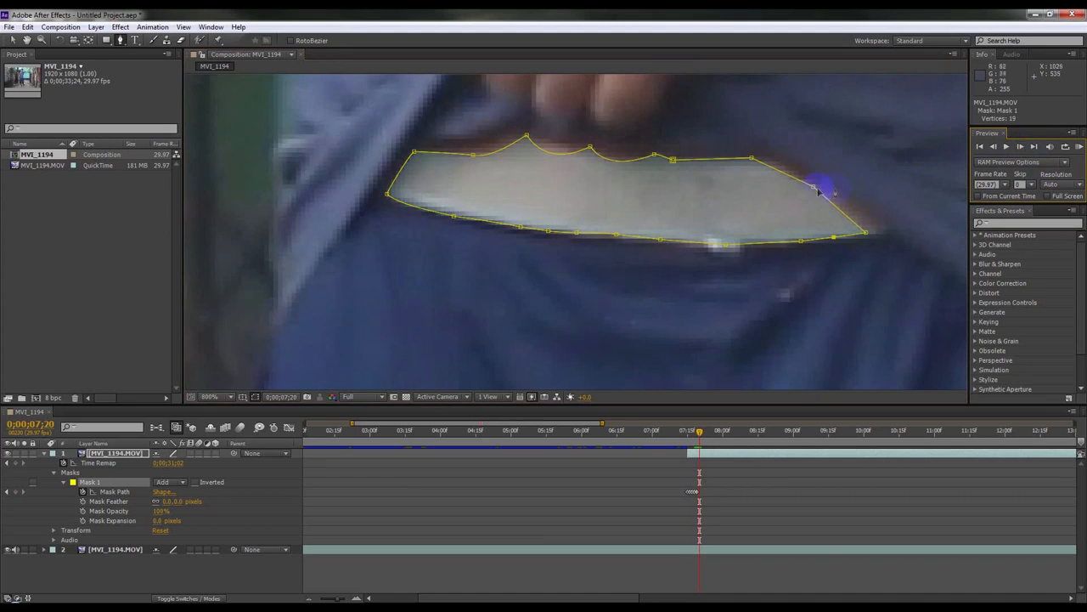
drag(866, 232, 896, 229)
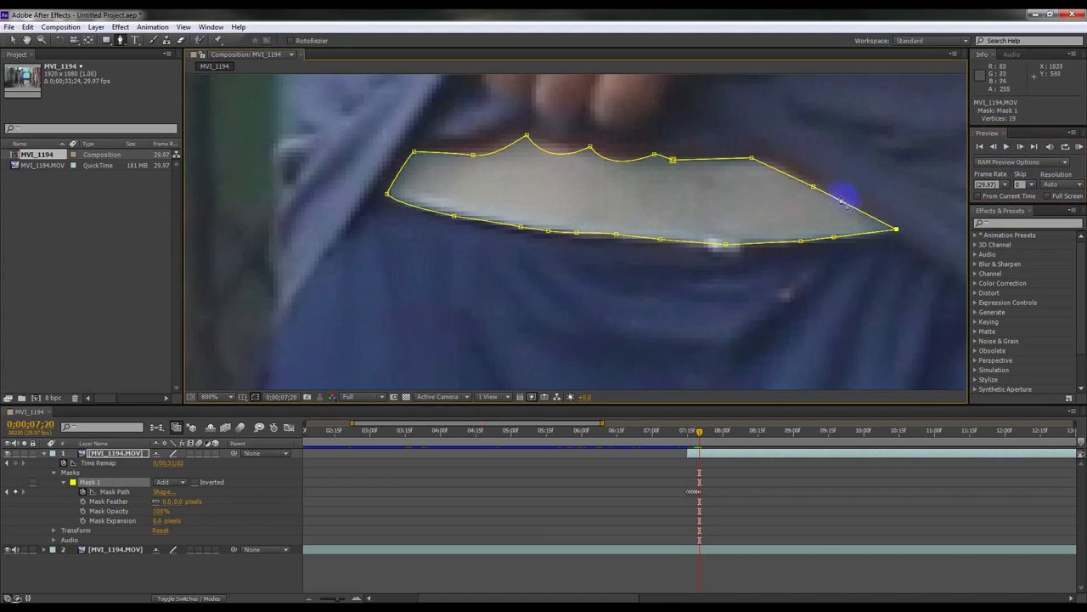
drag(815, 185, 817, 180)
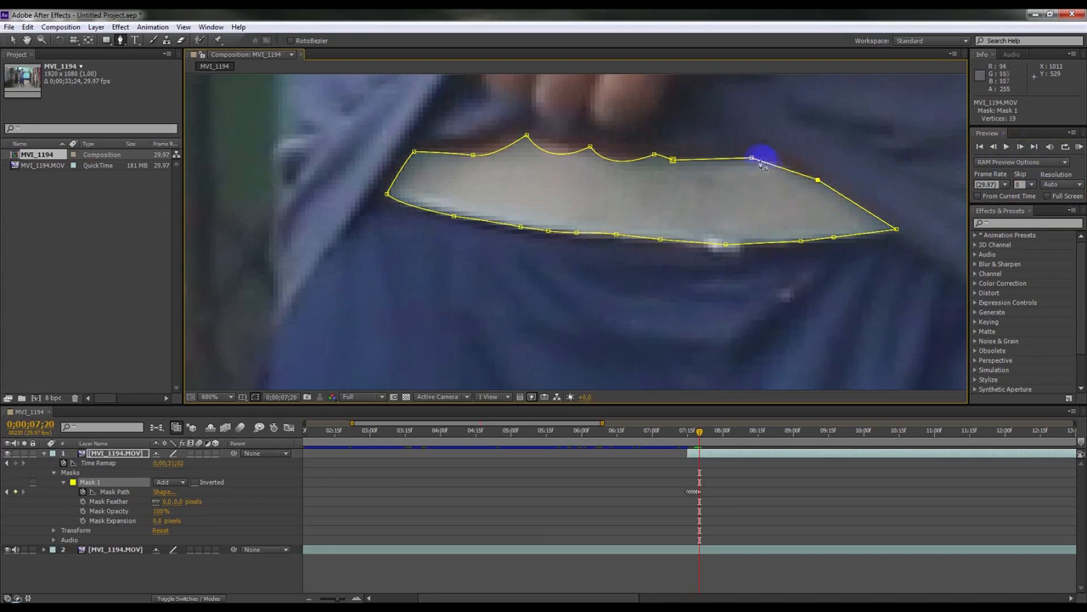
drag(757, 156, 757, 152)
drag(670, 158, 652, 139)
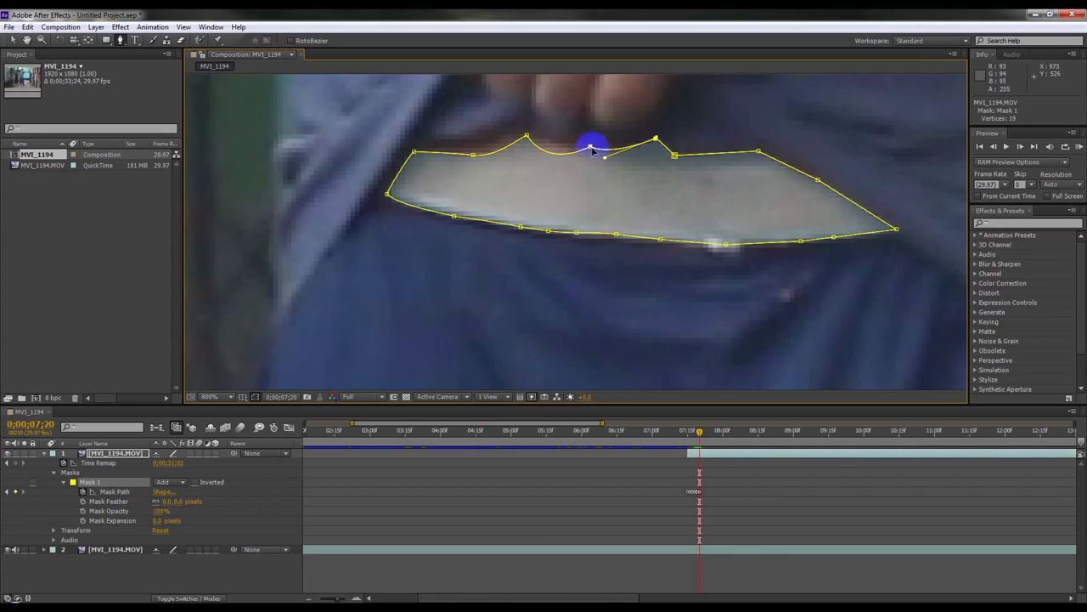
drag(589, 148, 585, 135)
drag(655, 138, 651, 133)
Step: Raise the upper-left vertices and adjust the left corner and lower edge of the mask at 0;00;07;20
drag(527, 136, 528, 120)
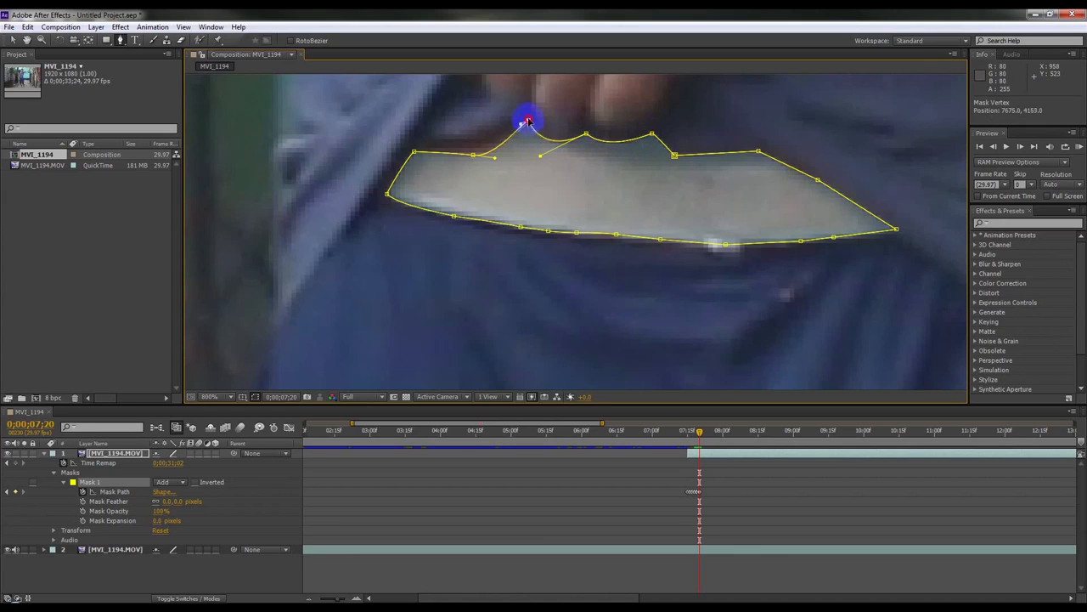
click(474, 155)
drag(473, 153, 493, 134)
click(413, 150)
drag(416, 150, 417, 142)
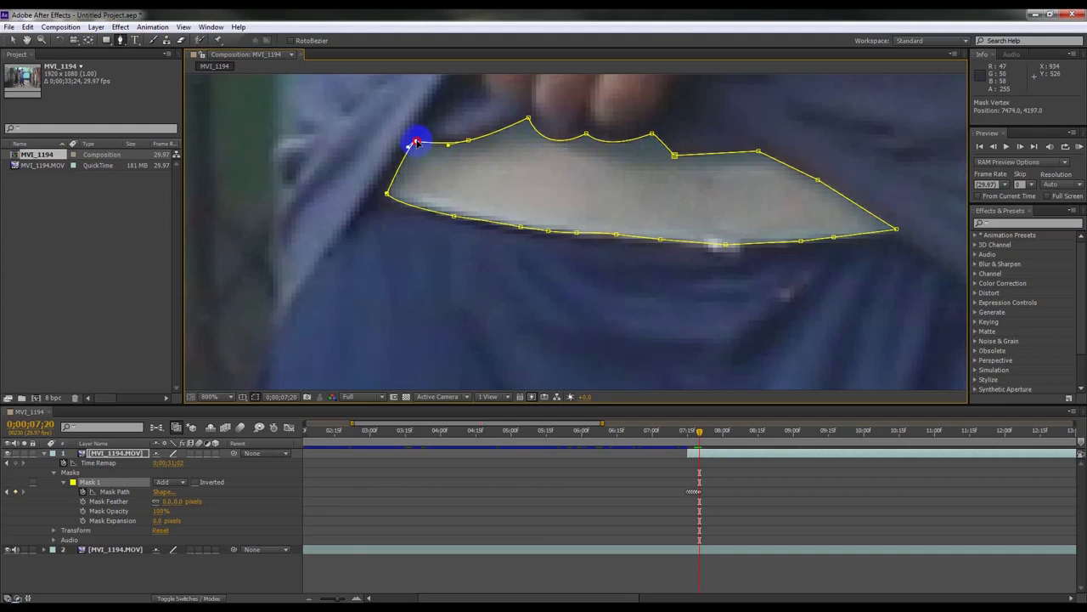
mouse_move(386, 194)
mouse_down()
mouse_move(377, 199)
mouse_move(397, 173)
mouse_move(380, 193)
mouse_up()
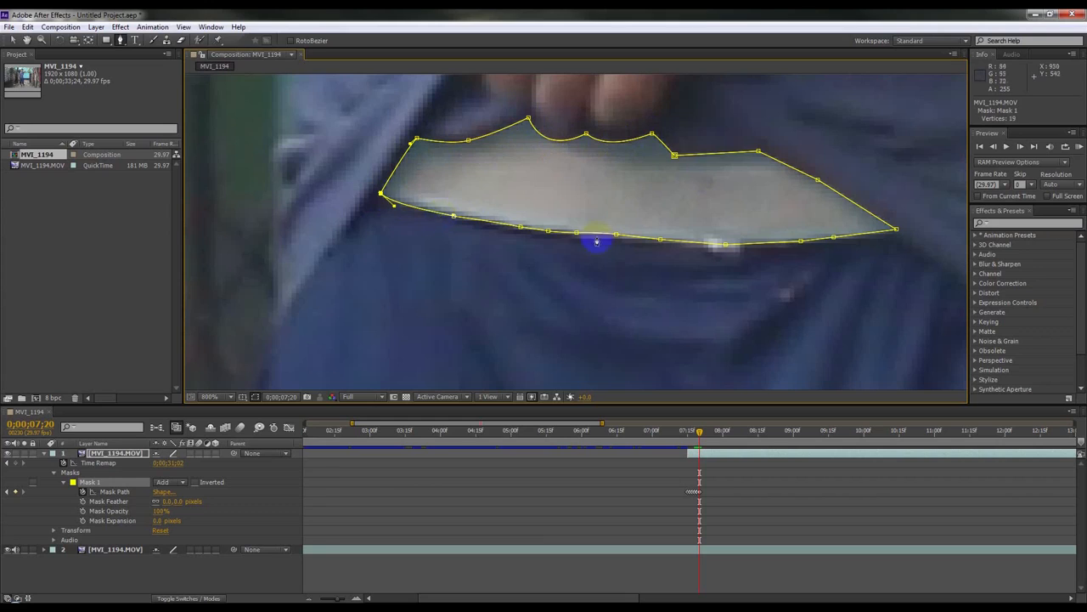
drag(615, 237, 668, 242)
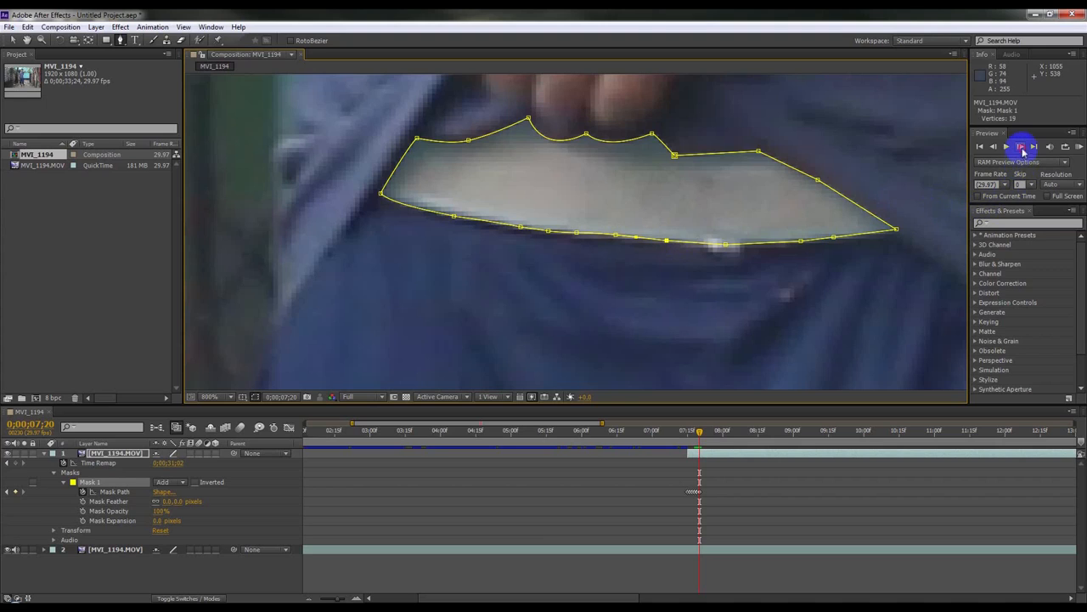
Step: Step to frame 0;00;07;21, shift the mask down onto the hem and add vertices near the right edge
click(1022, 147)
drag(739, 226, 732, 288)
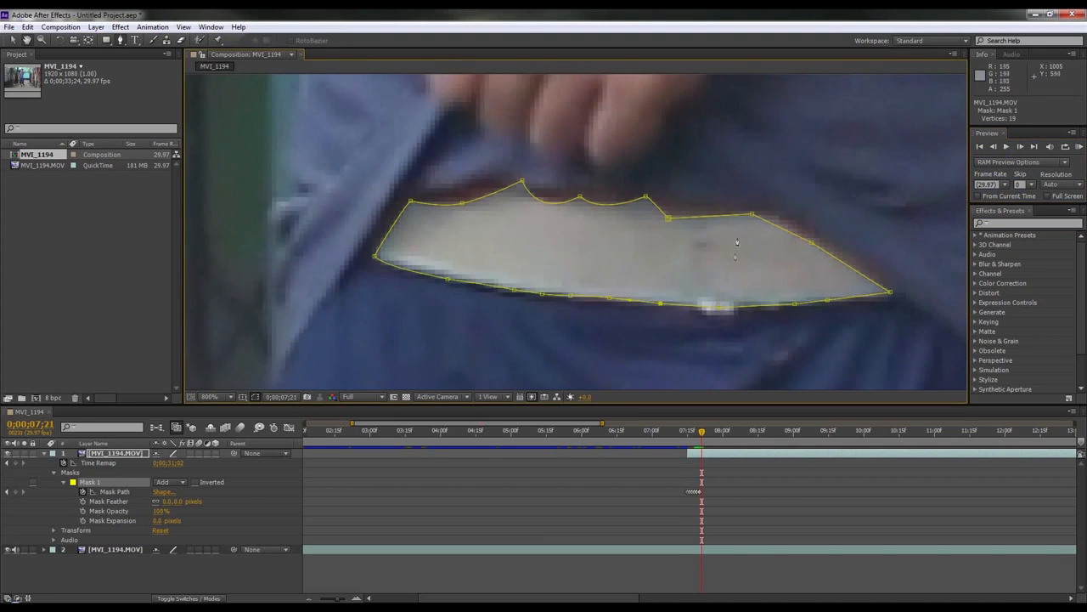
drag(752, 215, 753, 210)
drag(812, 243, 815, 230)
click(776, 217)
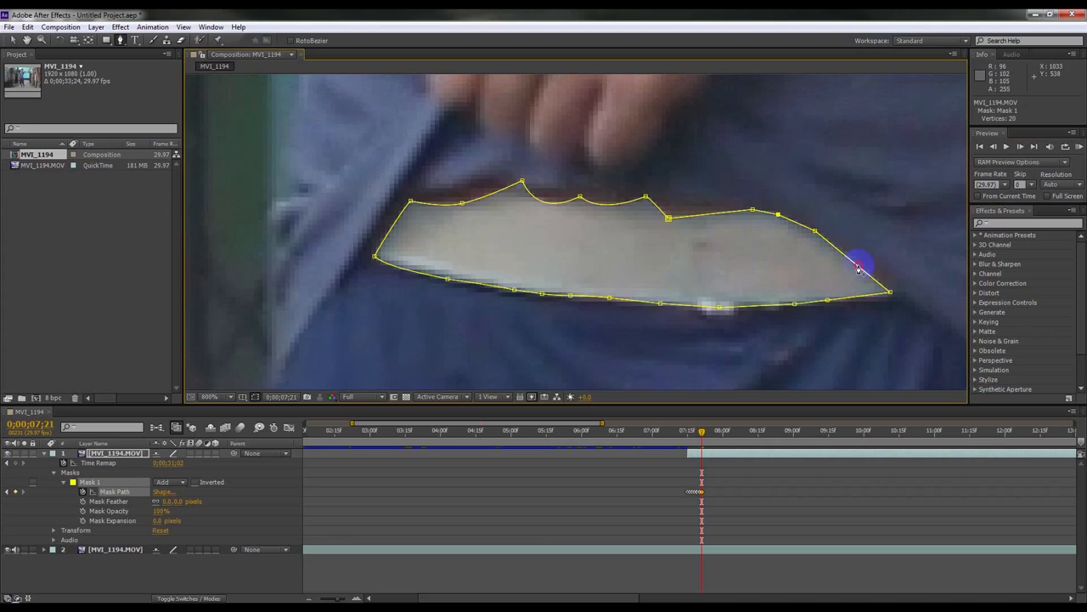
drag(857, 267, 900, 293)
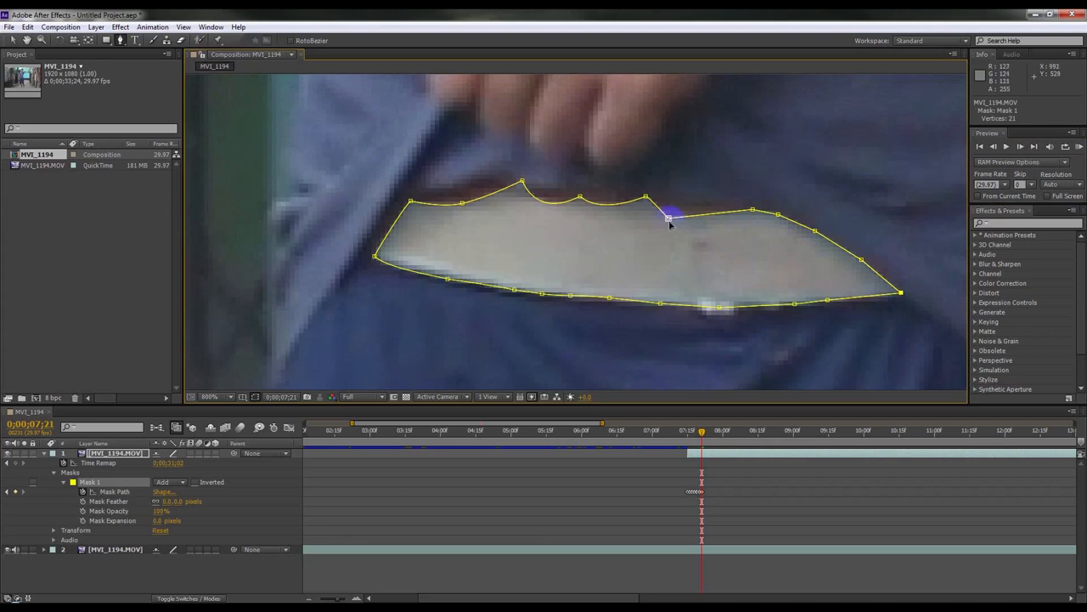
Step: Flatten the upper-edge vertices and pull the left corner outward at 0;00;07;21
drag(670, 213, 646, 191)
drag(581, 197, 601, 190)
drag(532, 213, 518, 181)
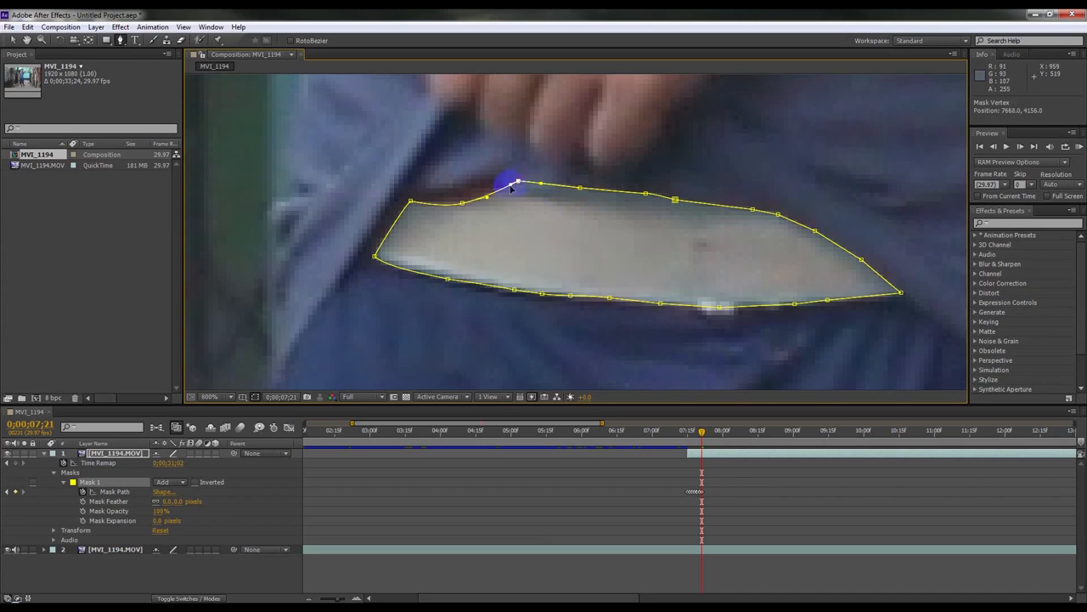
drag(462, 203, 460, 188)
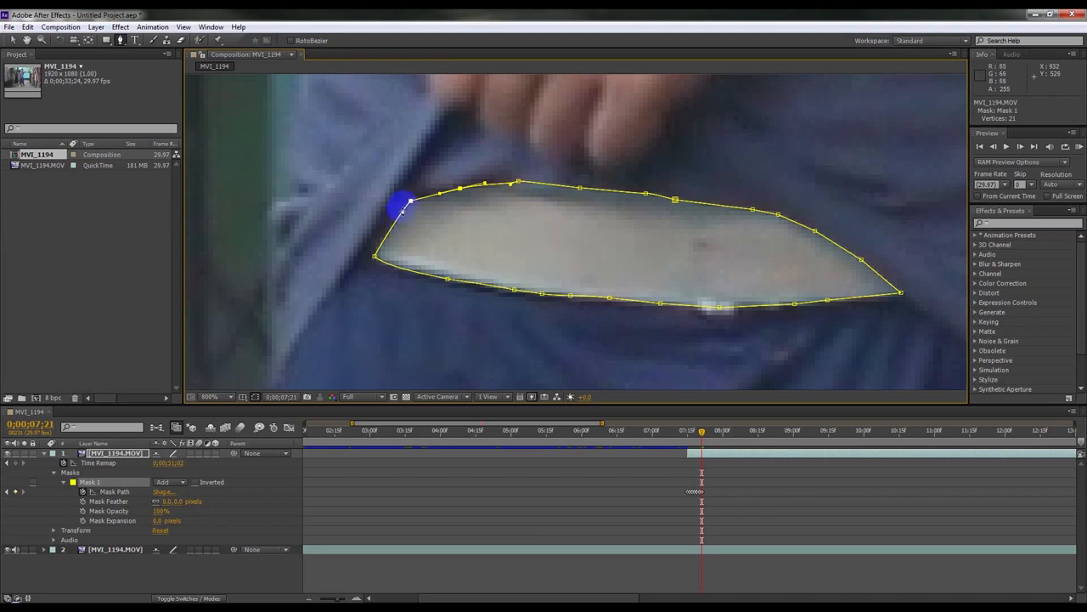
drag(409, 202, 404, 195)
drag(375, 255, 367, 251)
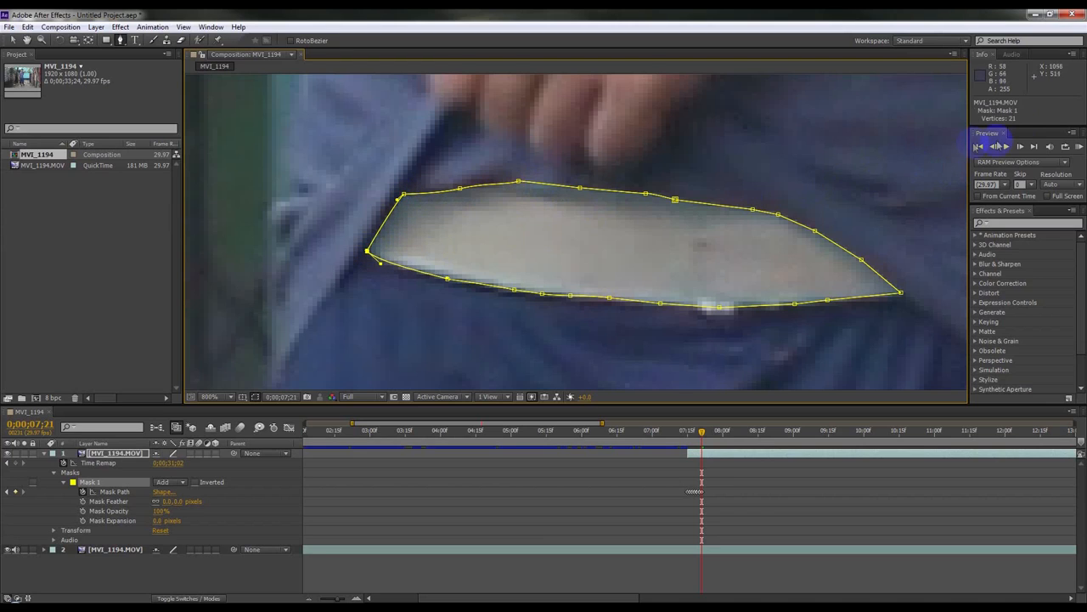
Step: Step to frame 0;00;07;22 and adjust the tip and right-side vertices of the mask
click(1023, 146)
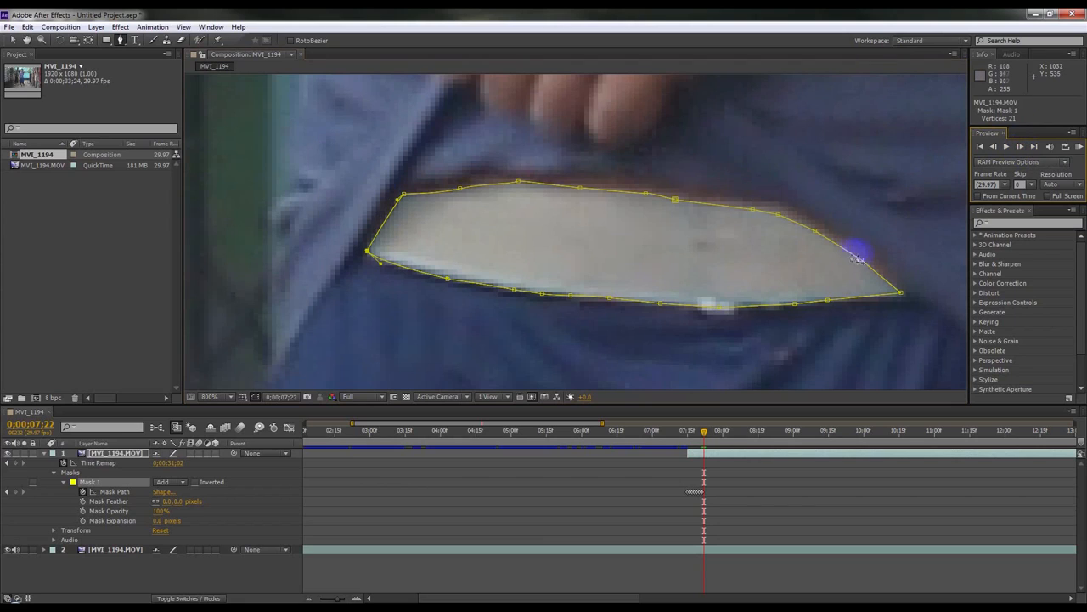
drag(862, 260, 863, 251)
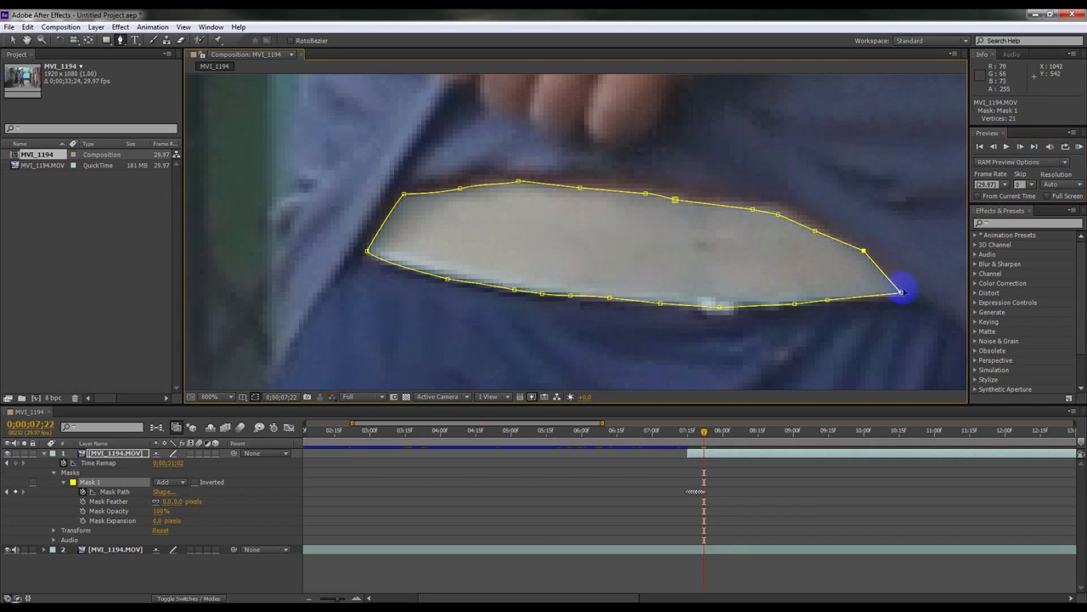
drag(902, 295, 908, 290)
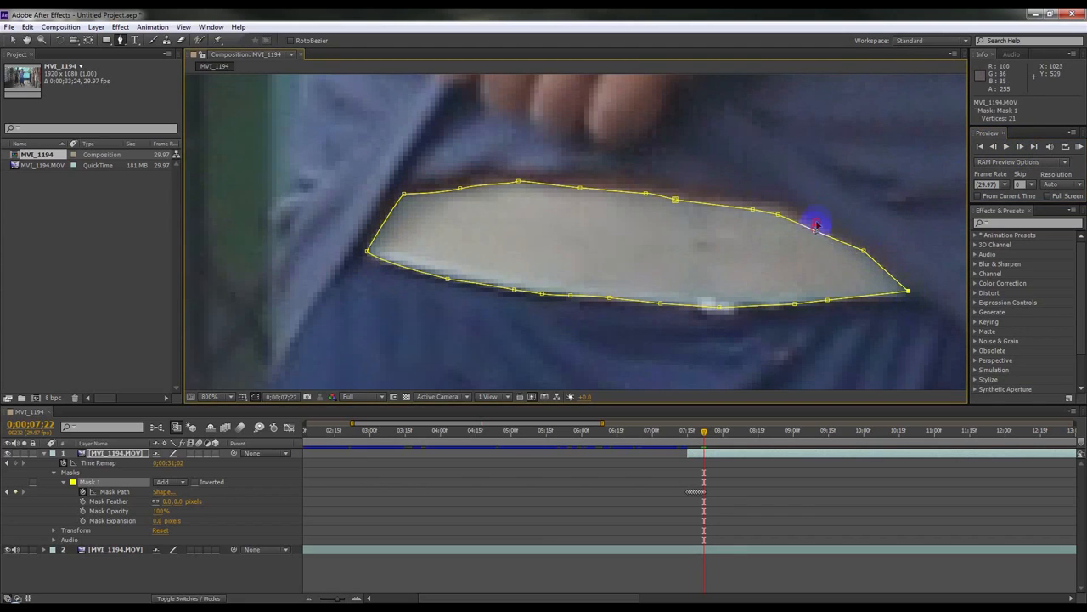
drag(864, 249, 868, 250)
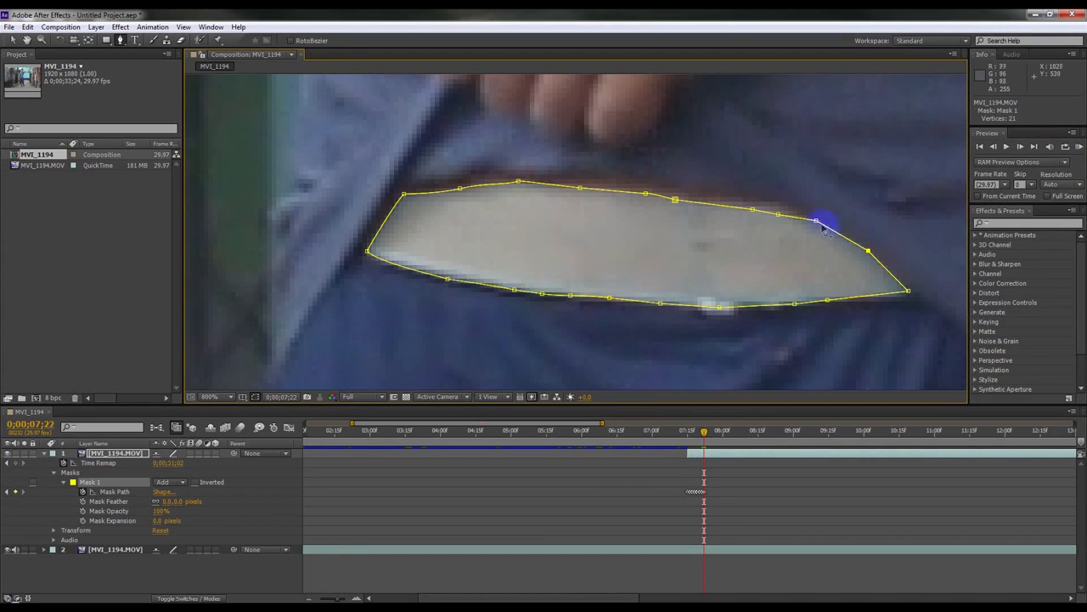
drag(778, 214, 744, 196)
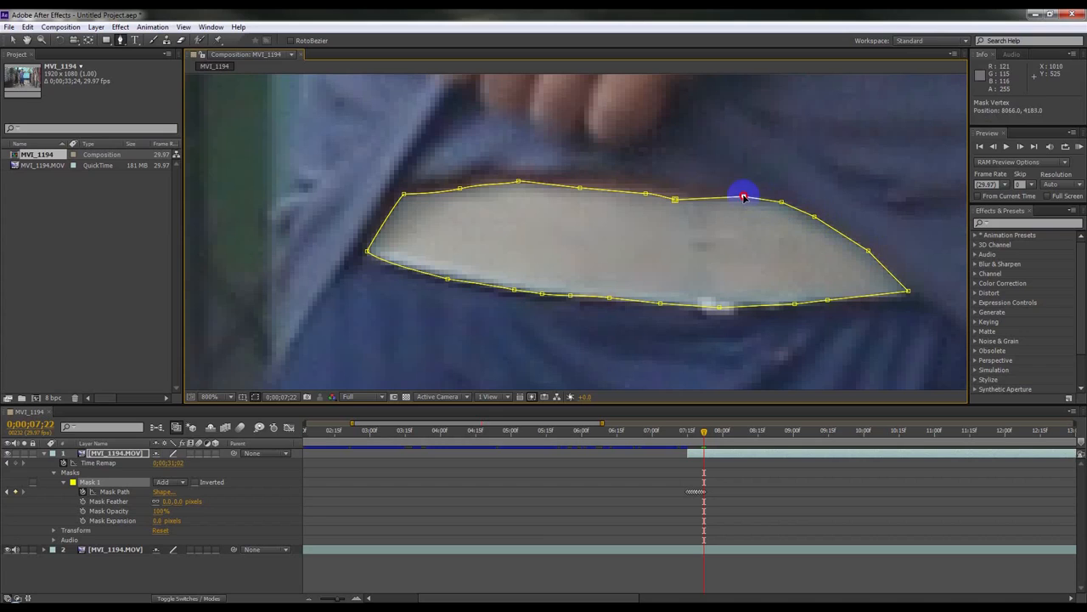
Step: Smooth the mask's upper-left edge and move the left corner outward at 0;00;07;22
drag(678, 199, 467, 178)
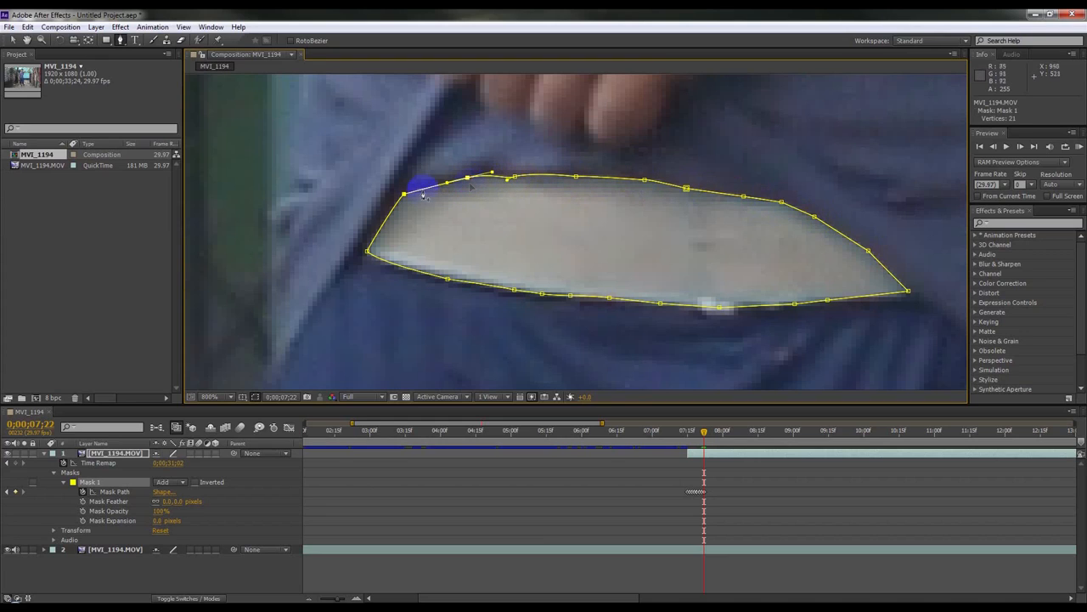
drag(409, 196, 395, 191)
drag(367, 251, 362, 249)
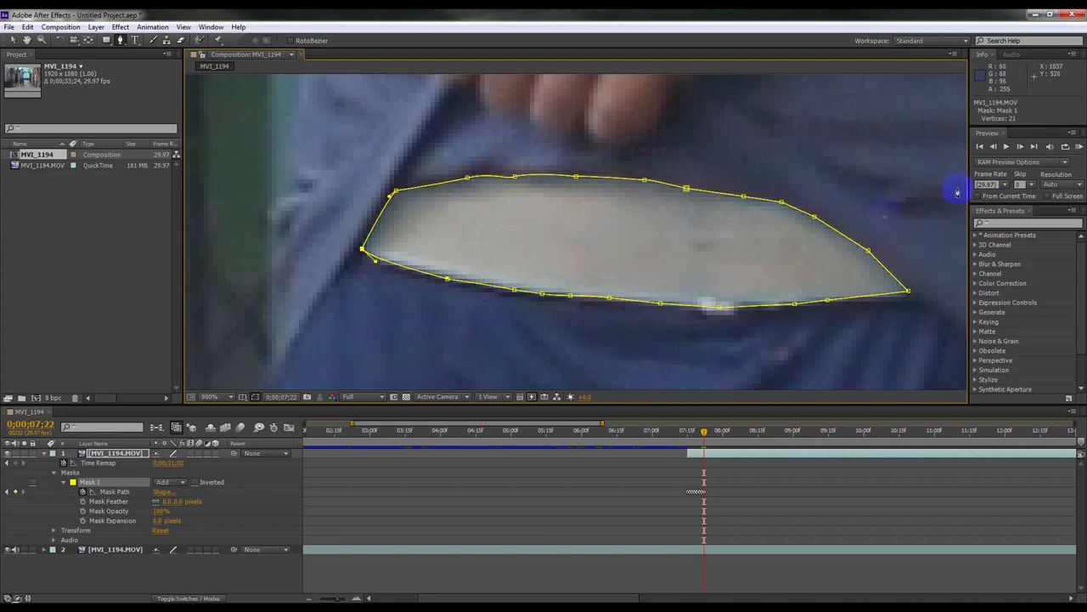
Step: Step to frame 0;00;07;23 and adjust the mask's right-side vertices and right corner
click(1019, 147)
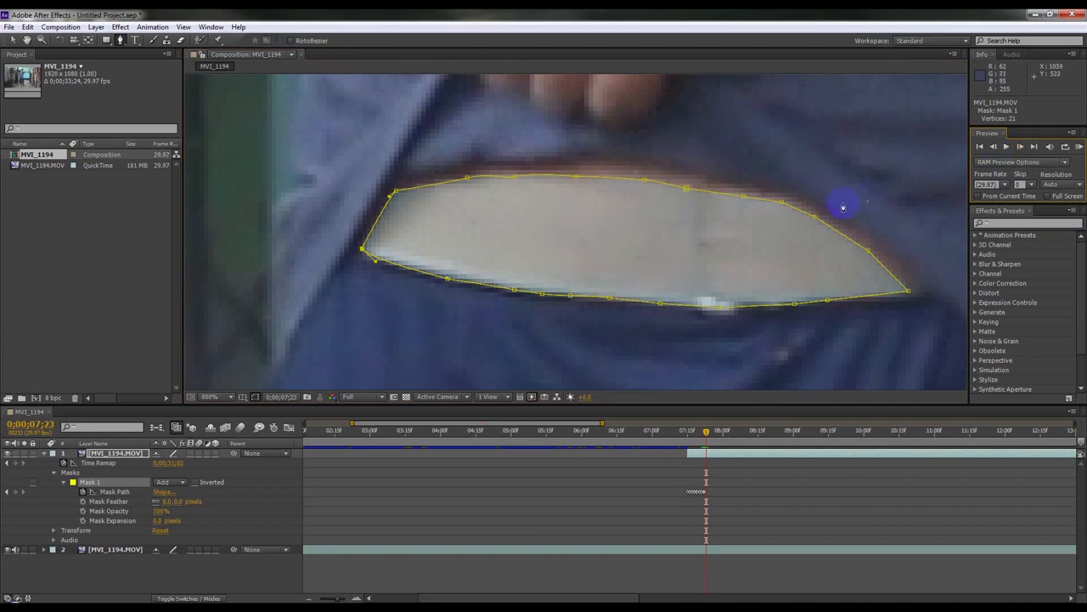
drag(816, 219, 820, 209)
click(858, 249)
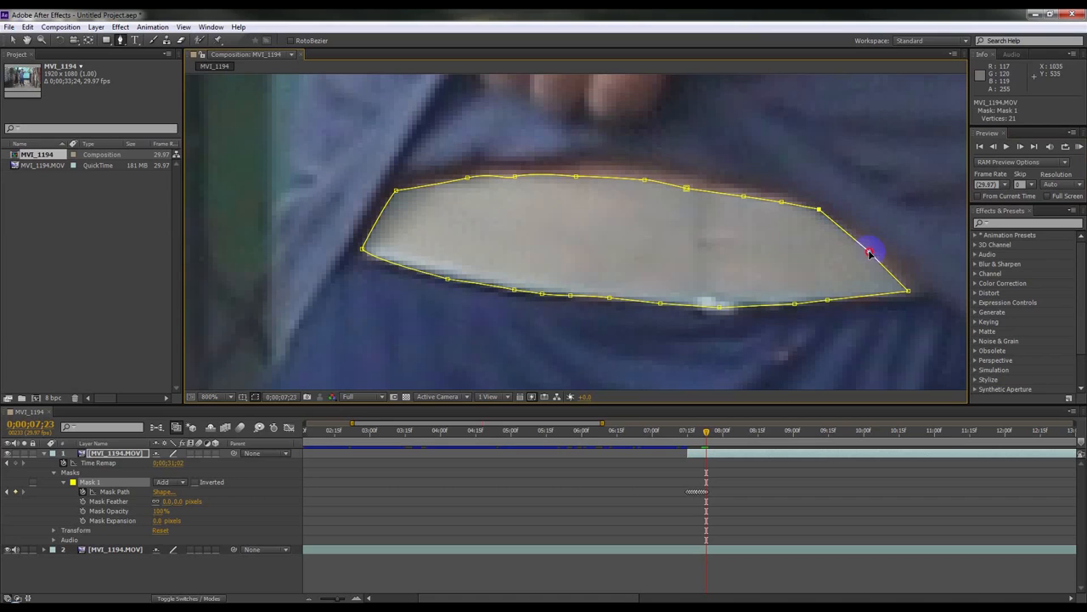
drag(870, 253, 878, 244)
drag(909, 290, 921, 290)
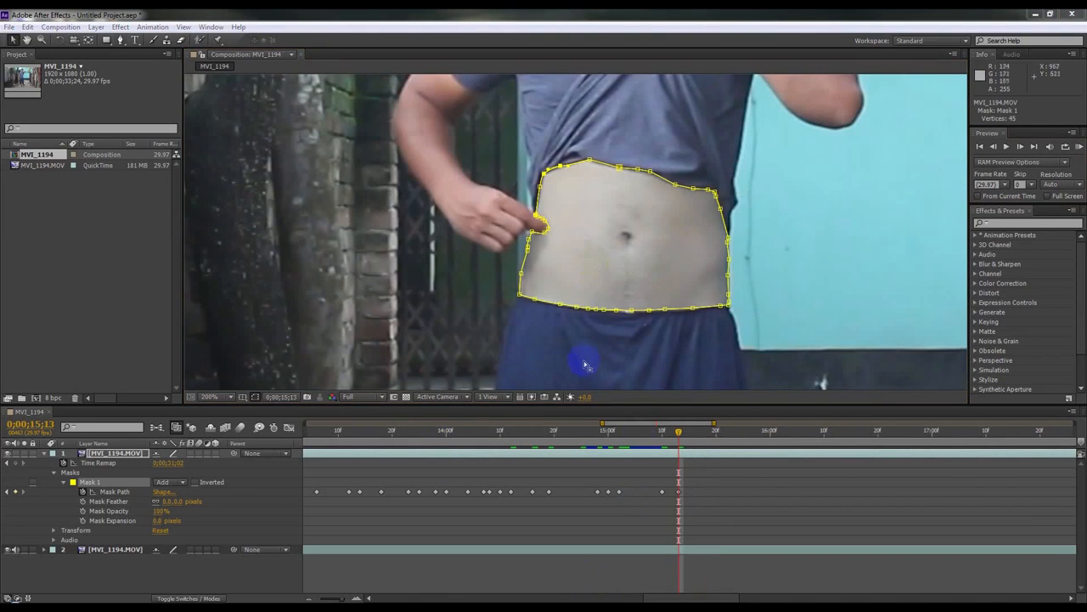
Step: Jump to 0;00;15;13 and set the top layer's Opacity to 100%
drag(644, 436, 678, 480)
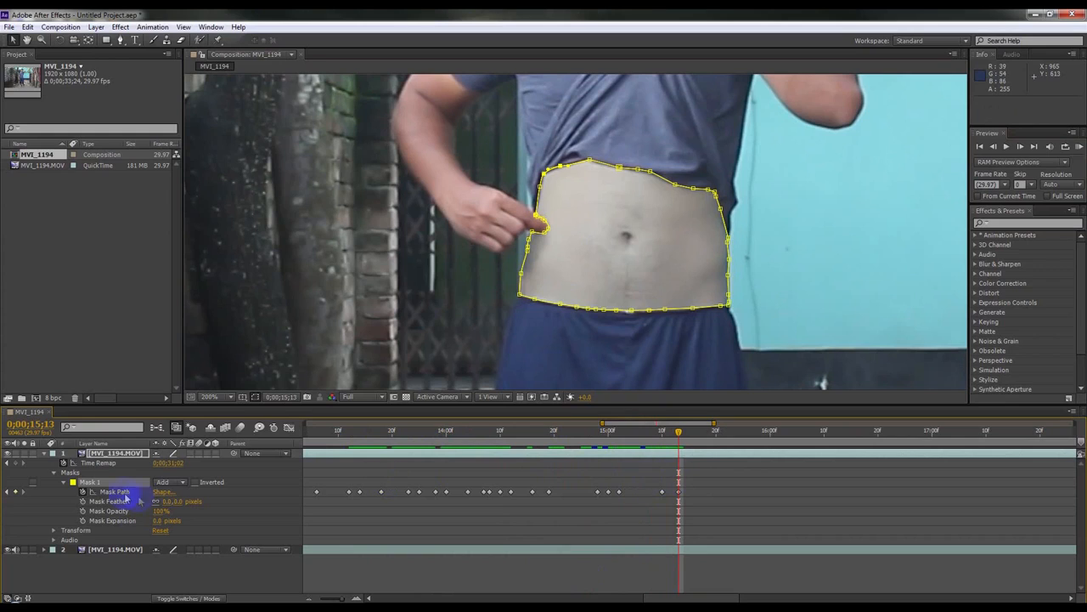
click(64, 482)
click(54, 492)
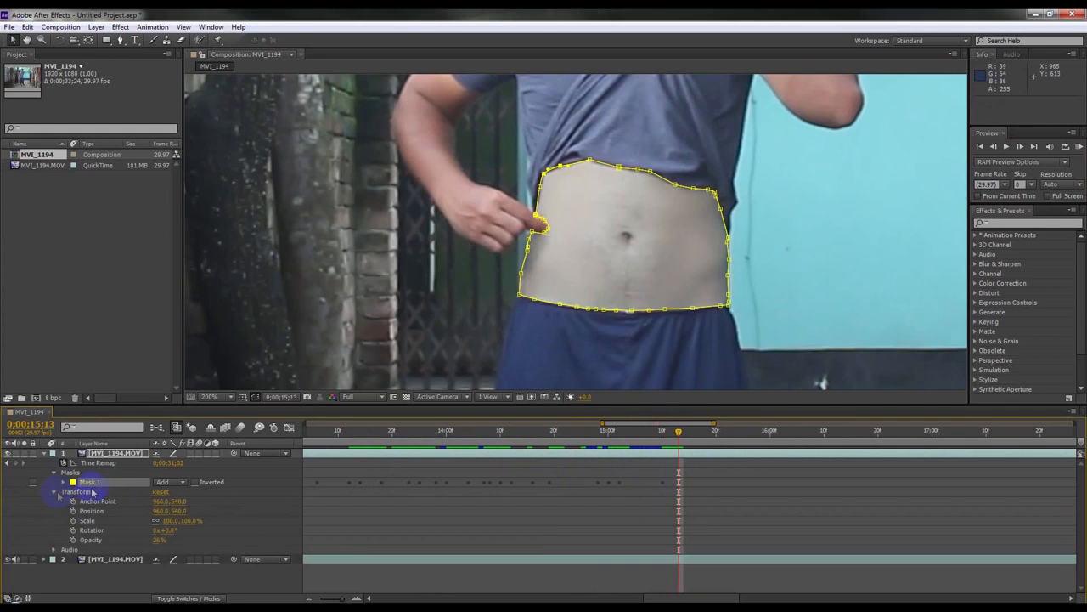
drag(157, 548, 359, 510)
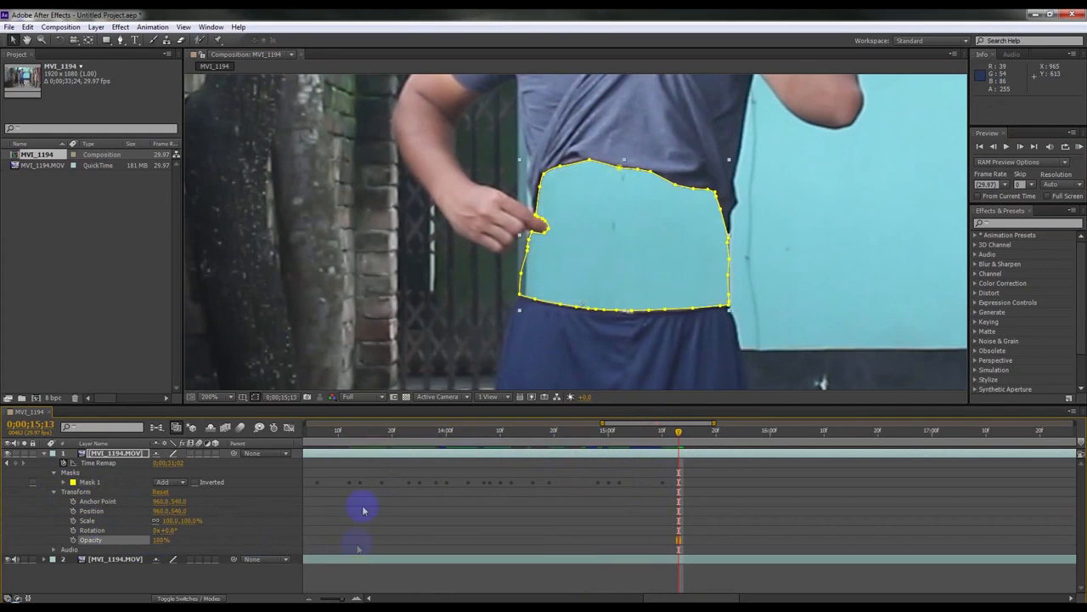
Step: Add a Position keyframe for the top layer and hide the mask outlines in the viewer
scroll(553, 293, up, 1)
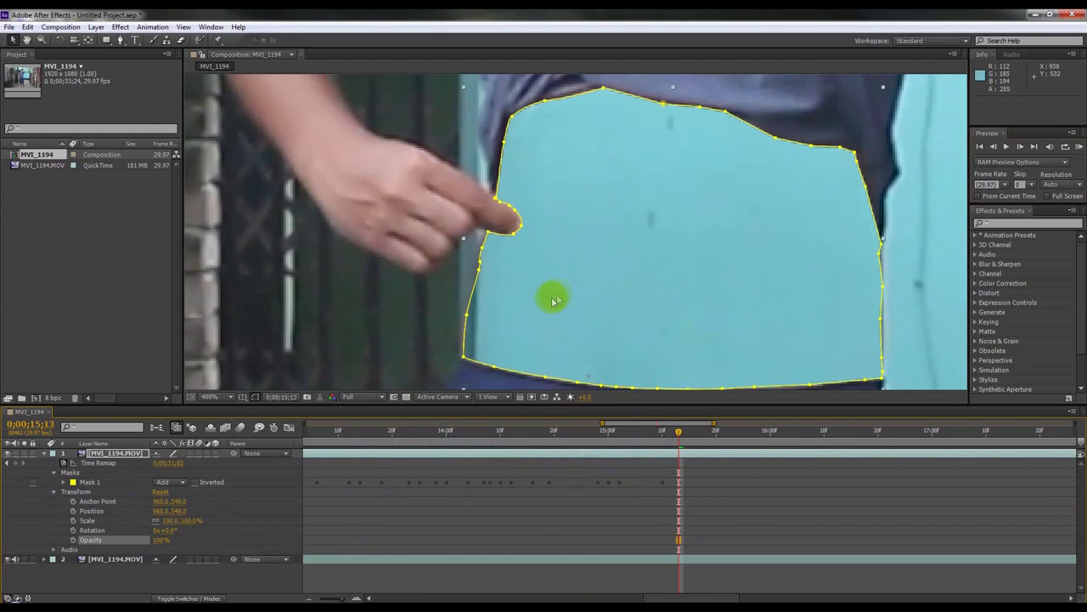
click(73, 511)
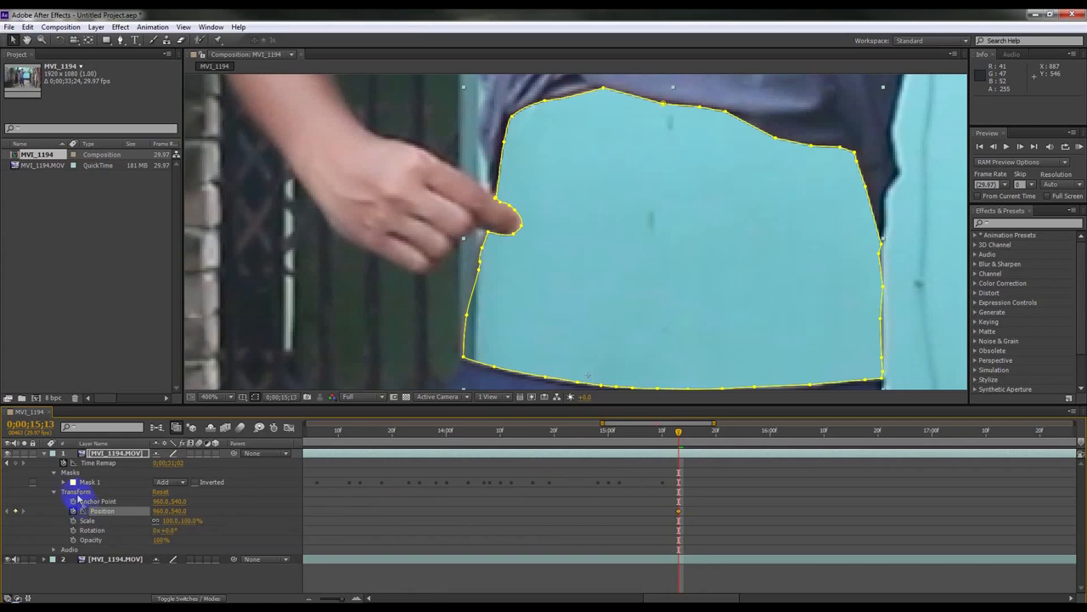
click(63, 484)
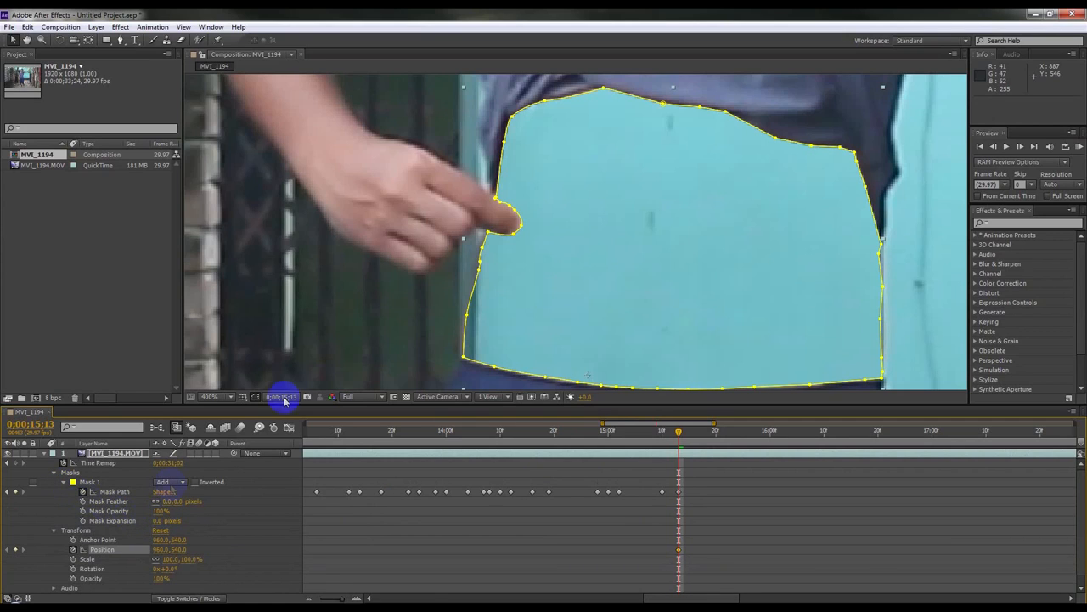
click(255, 397)
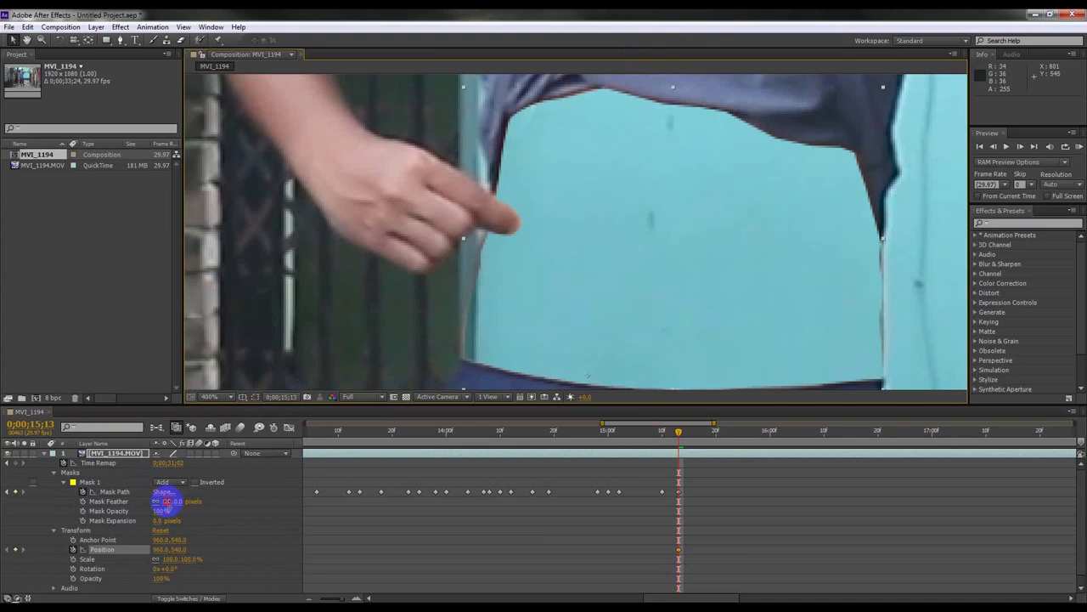
Step: Try Mask Feather values of 5 and then 2 pixels
click(168, 501)
text(5)
key(Return)
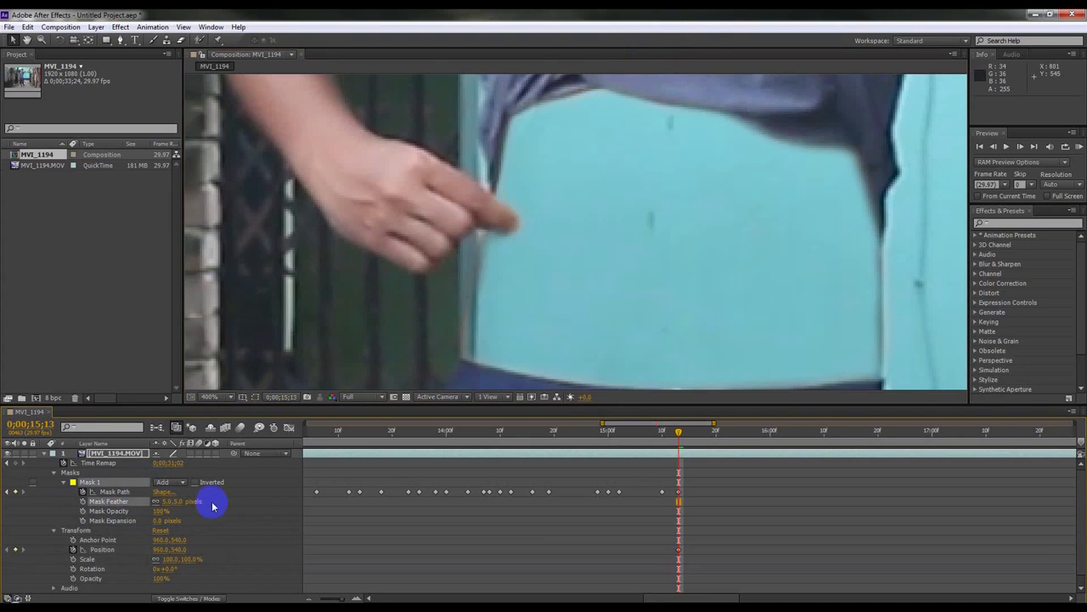
click(173, 501)
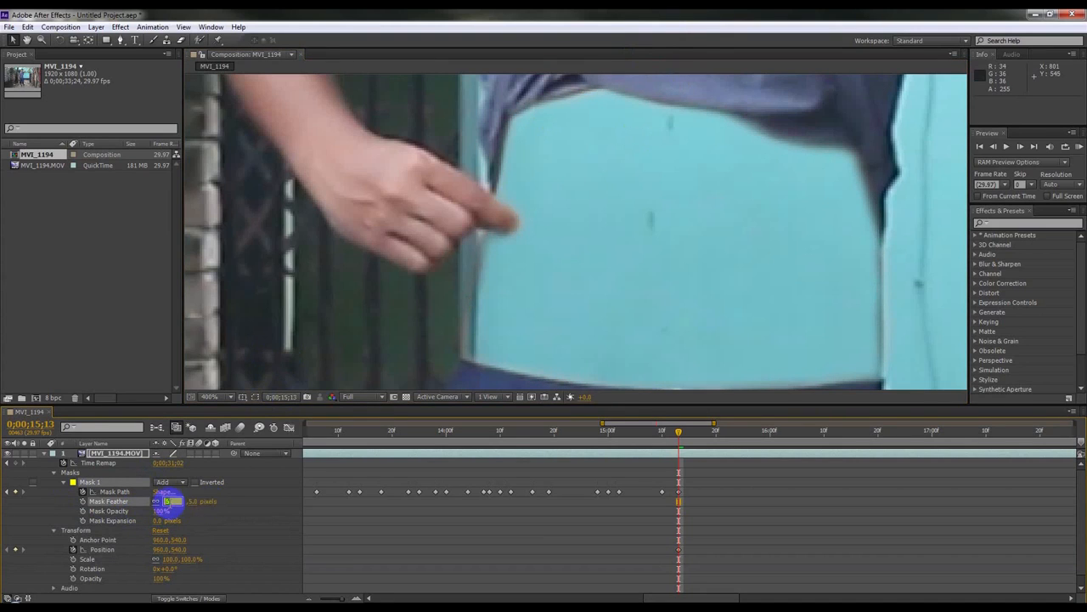
text(2)
key(Return)
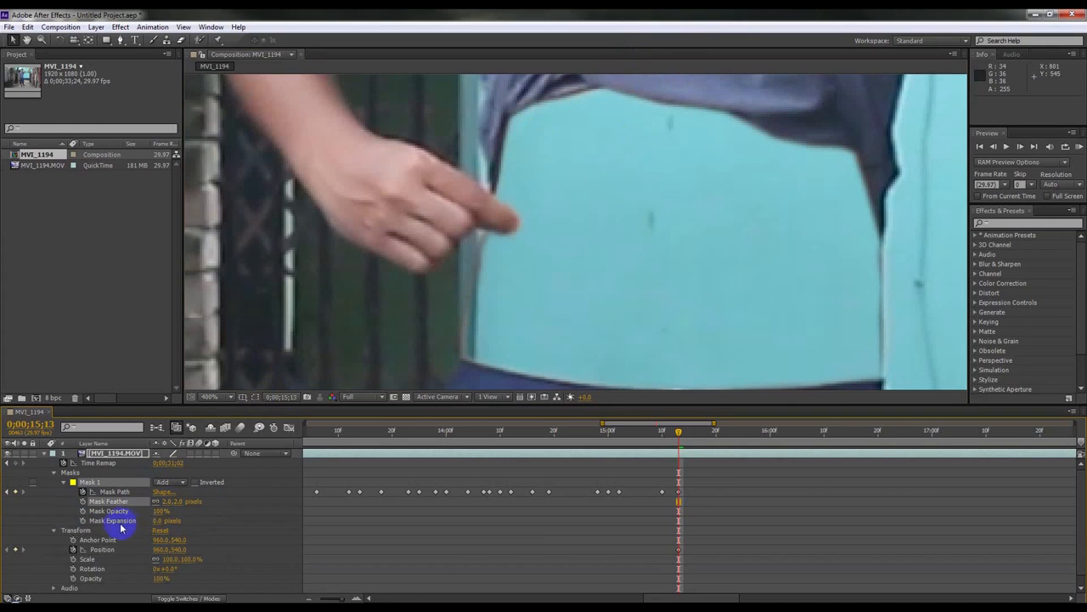
Step: Set Mask Expansion to 1 pixel and Mask Feather to 1 pixel
drag(157, 520, 157, 520)
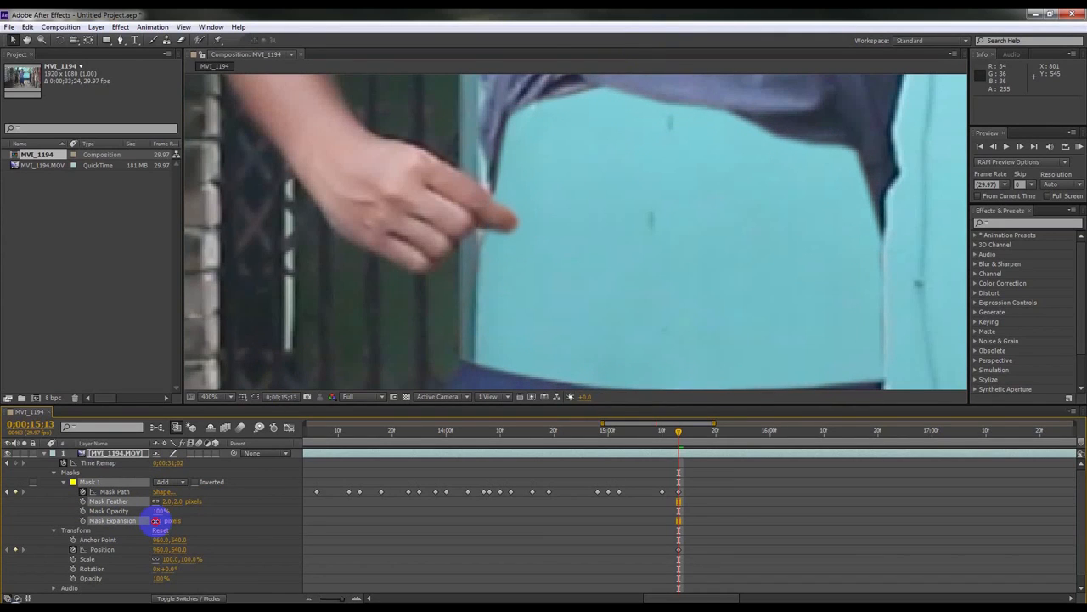
drag(156, 520, 156, 522)
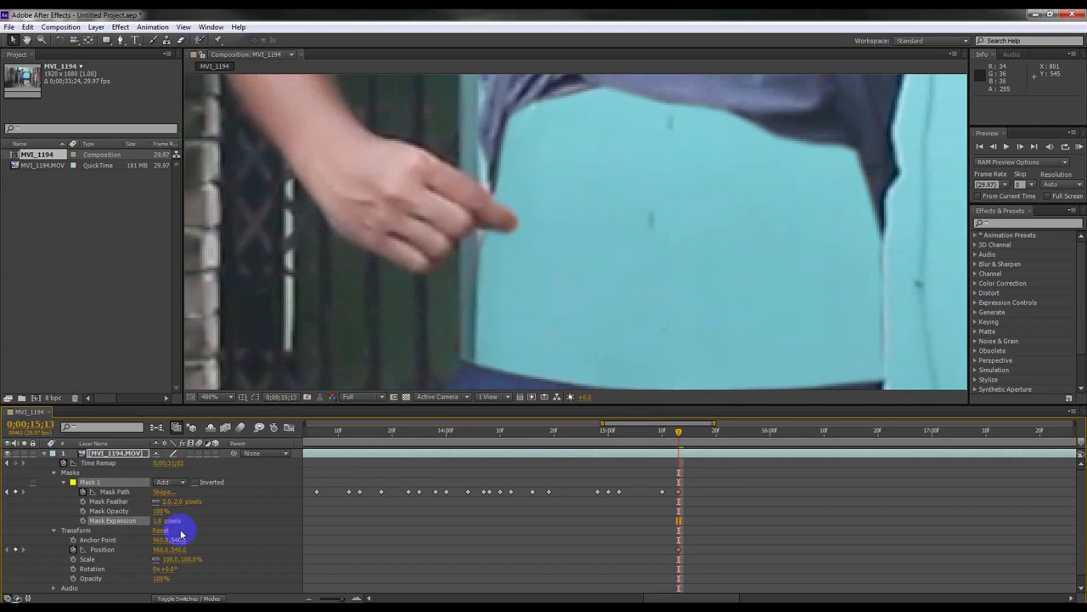
click(170, 502)
text(1)
key(Return)
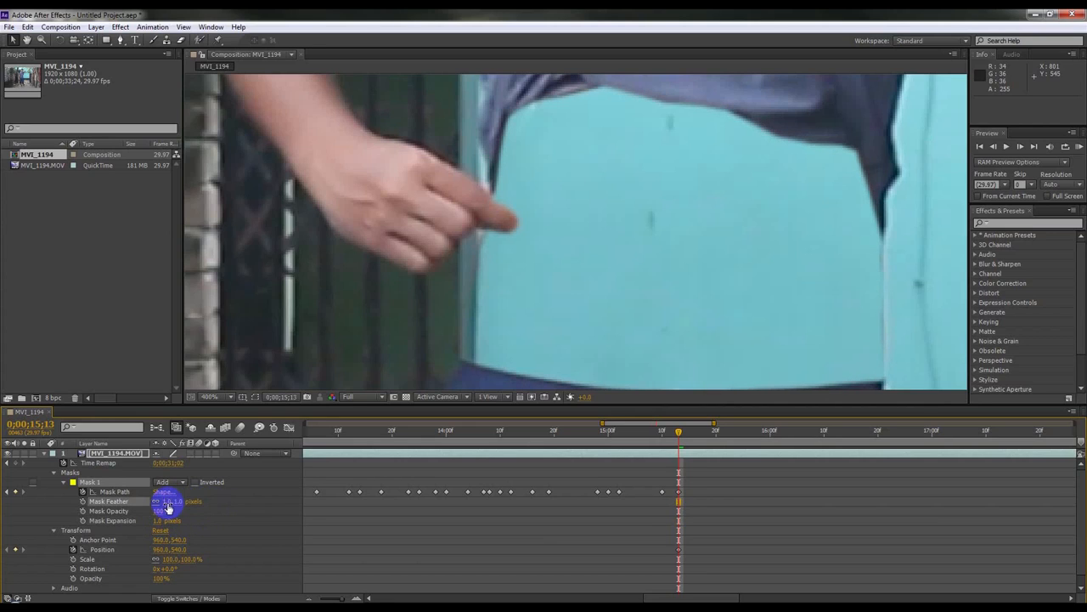
Step: Animate the patch's Position from 0;00;15;14, nudging it slightly left on each following frame
scroll(531, 216, down, 4)
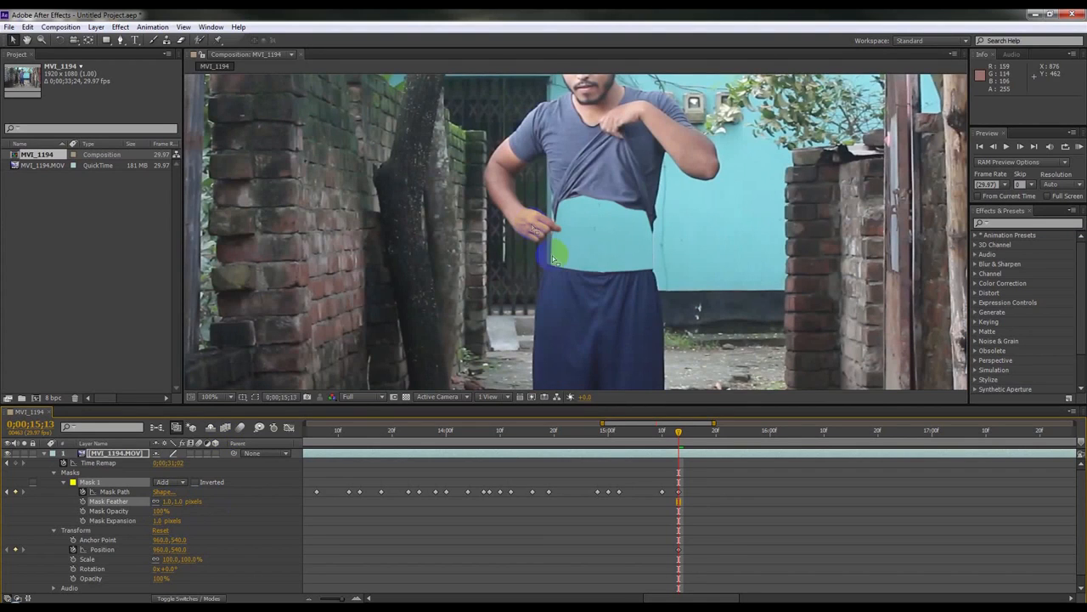
click(102, 550)
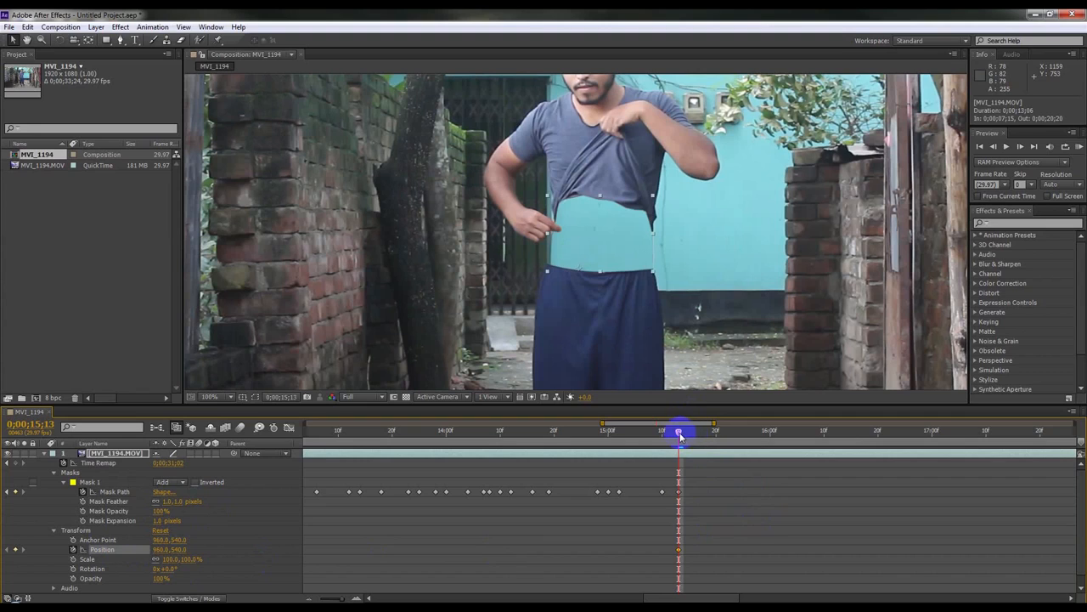
mouse_move(679, 435)
mouse_down()
mouse_move(710, 437)
mouse_move(687, 443)
mouse_up()
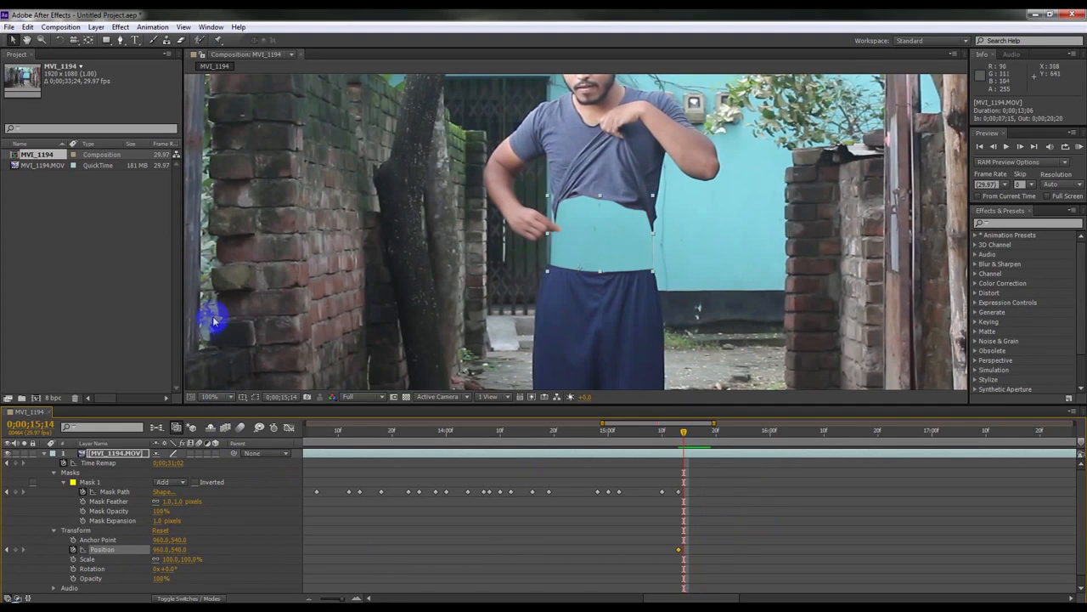
click(602, 226)
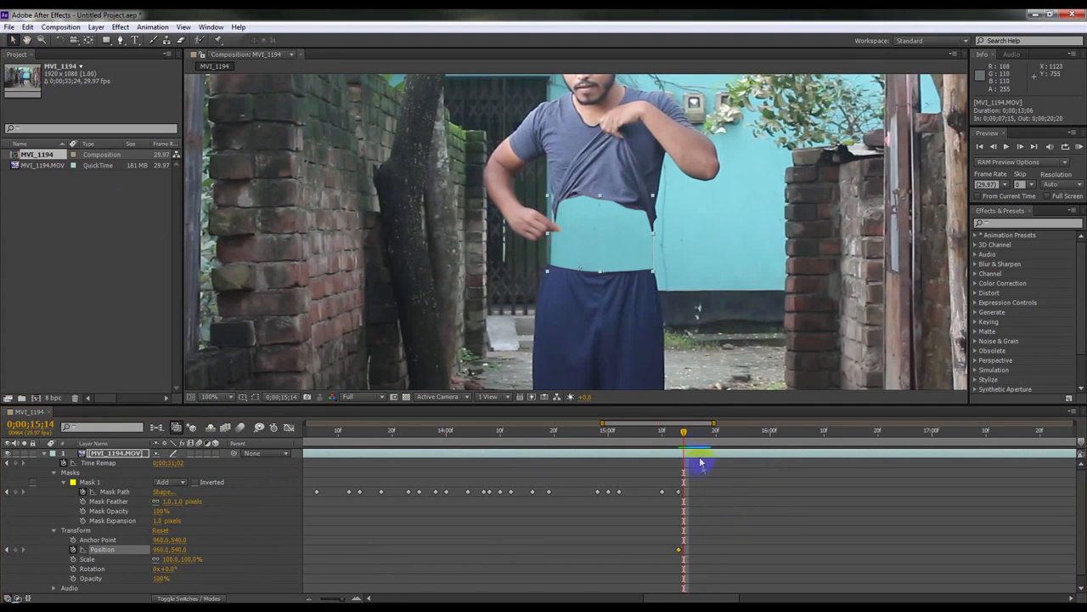
drag(355, 597, 388, 587)
drag(693, 435, 696, 436)
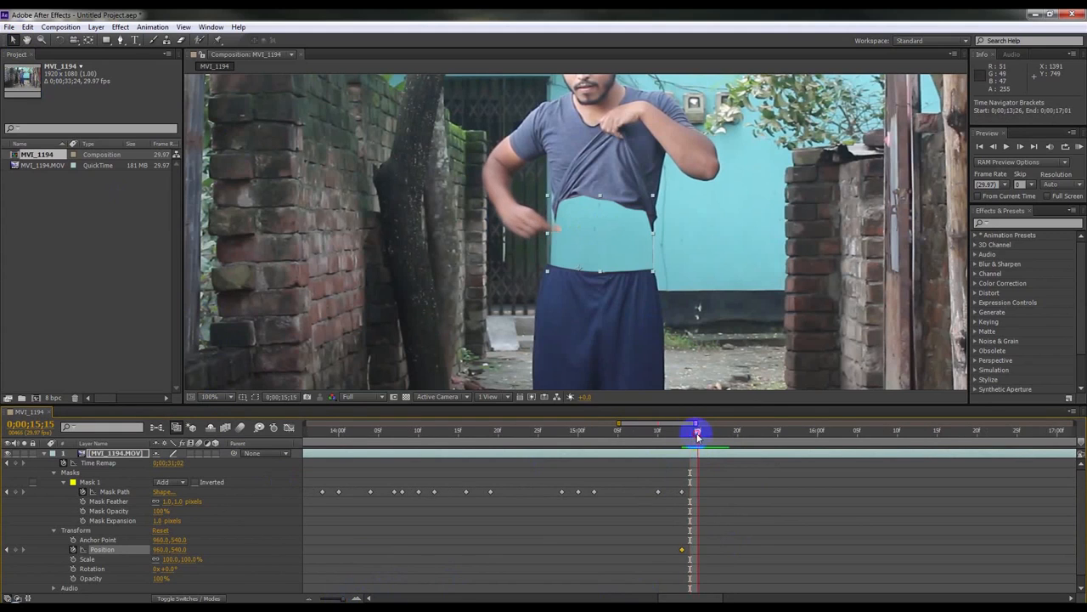
mouse_move(603, 238)
mouse_down()
mouse_move(620, 237)
mouse_move(592, 238)
mouse_up()
drag(698, 436, 705, 433)
drag(583, 244, 574, 244)
Step: Keep moving the patch up and left frame by frame until it leaves the frame by 0;00;15;26
drag(705, 435, 723, 432)
drag(593, 253, 480, 223)
drag(723, 434, 769, 434)
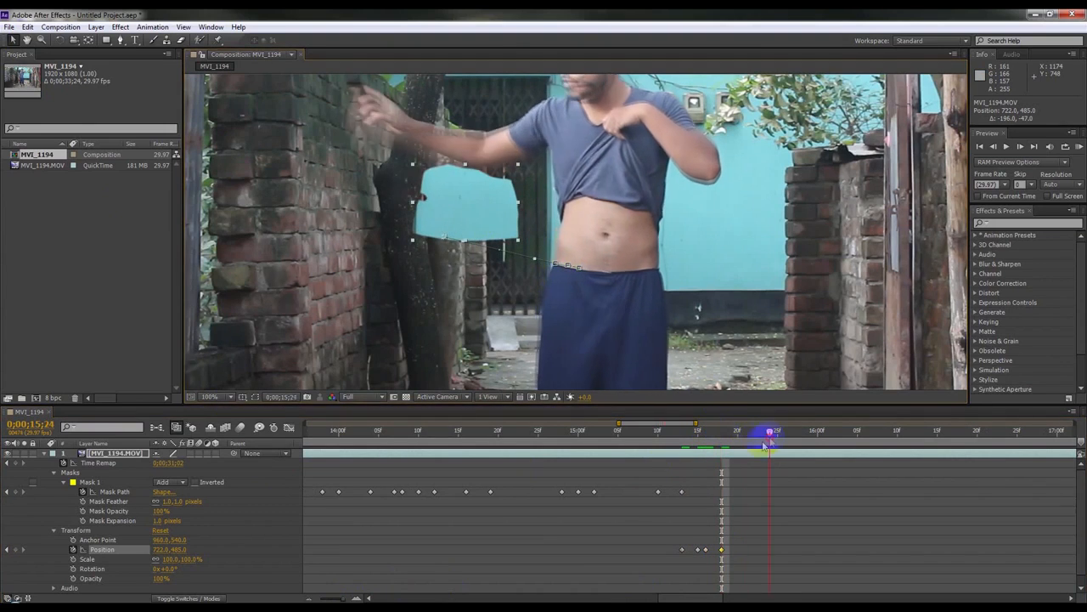
drag(524, 203, 411, 200)
scroll(411, 200, down, 2)
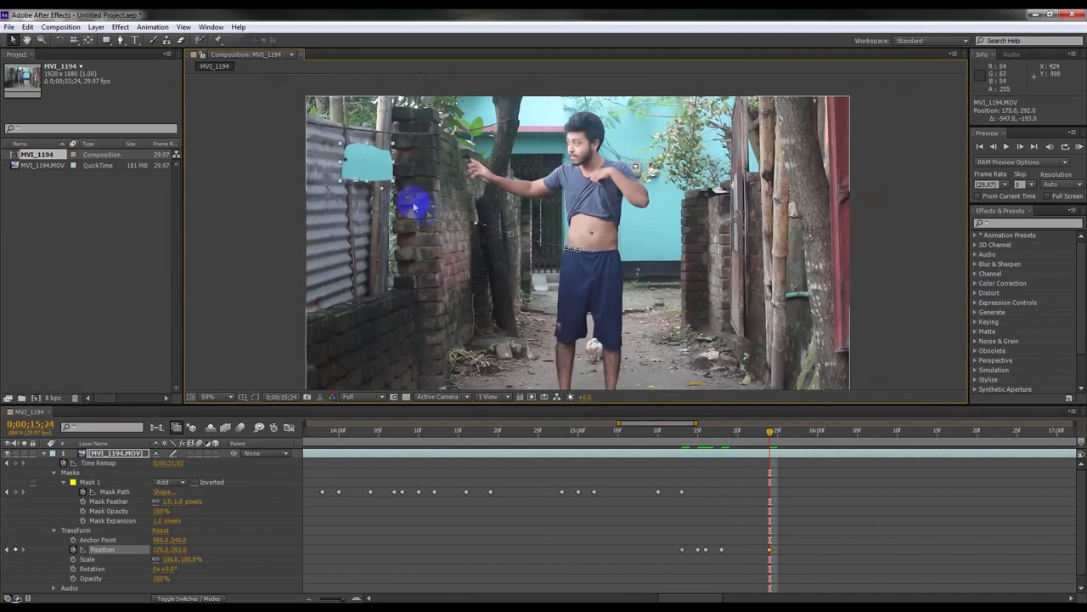
click(785, 432)
drag(412, 165, 257, 134)
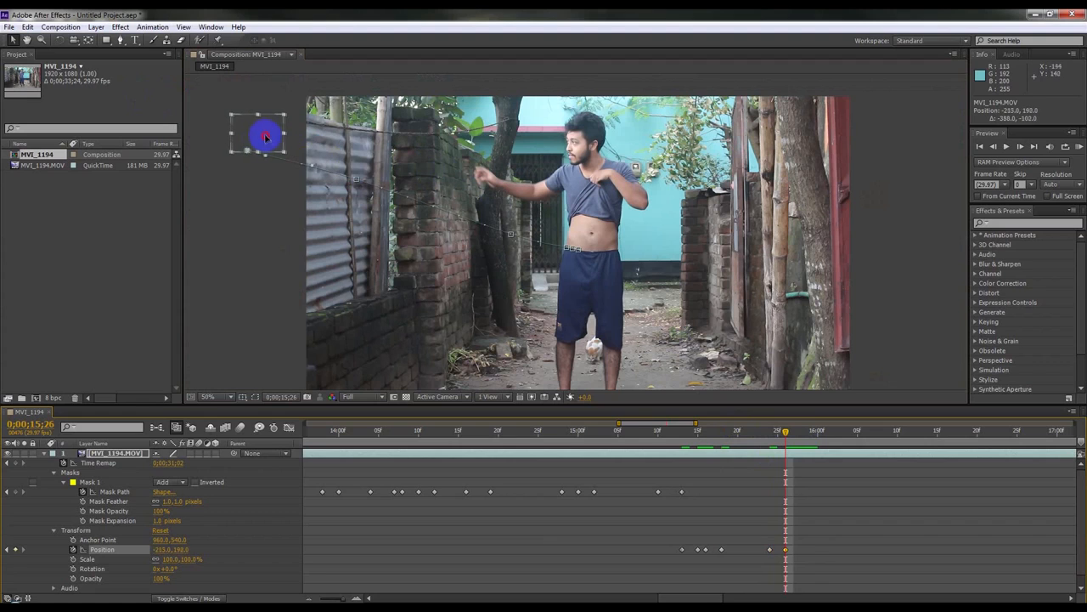
Step: Preview the patch animation and refine its Position keyframes around 0;00;15;20
drag(694, 437, 672, 431)
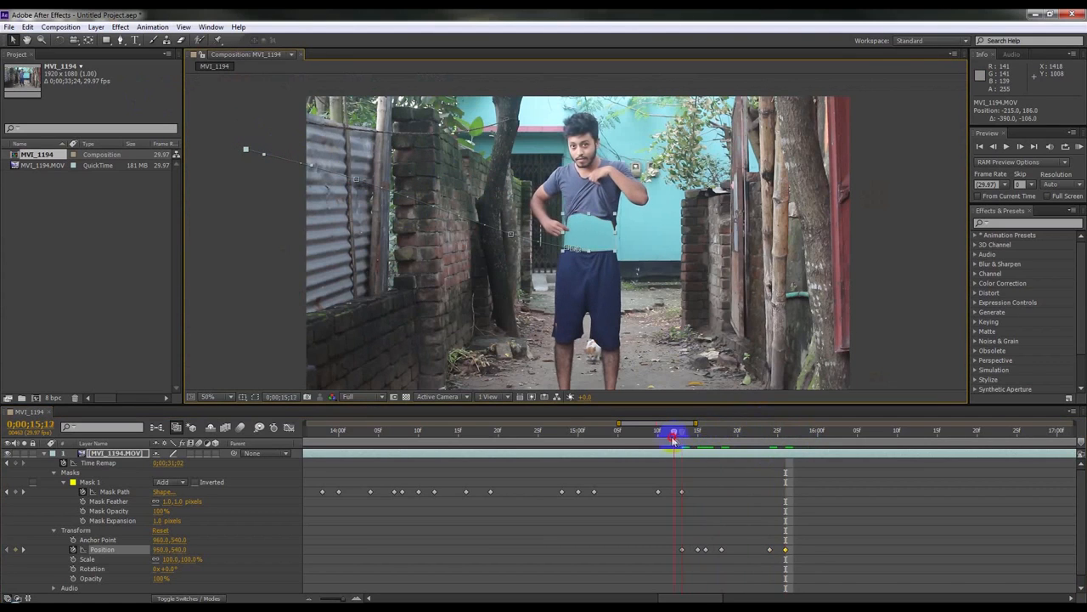
key(space)
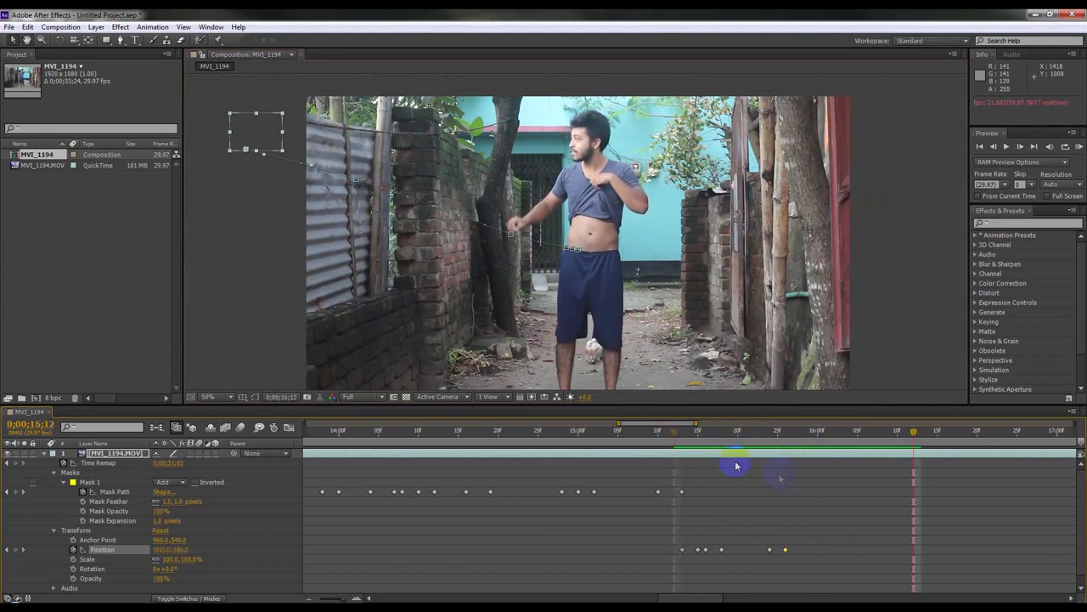
drag(700, 430, 713, 450)
drag(550, 231, 559, 232)
drag(718, 434, 738, 432)
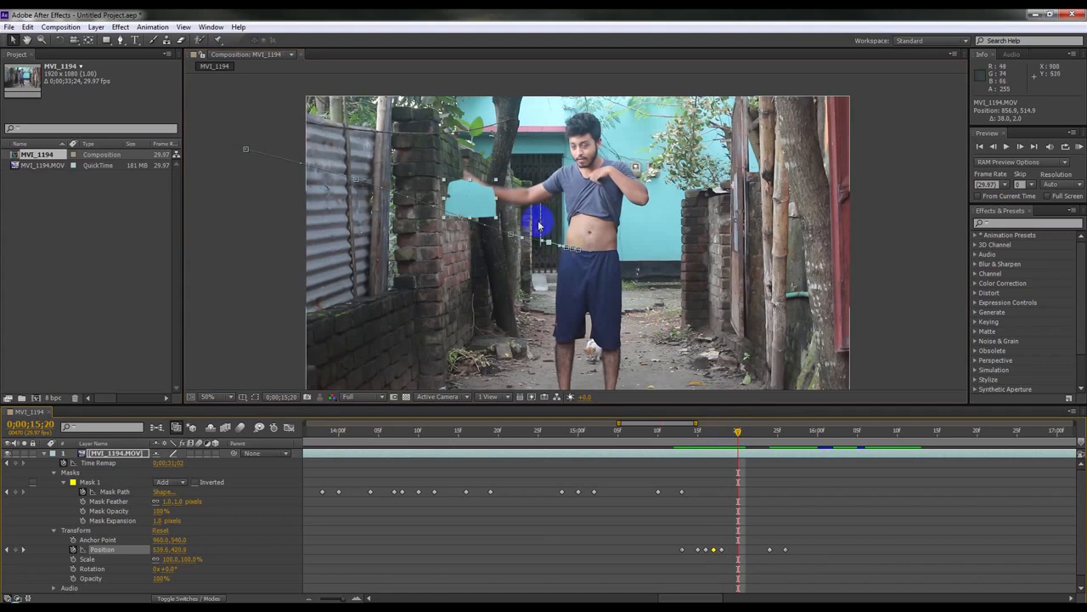
drag(481, 206, 478, 202)
Step: Delete the later Position keyframes and move the patch off the top-left of the frame at 0;00;15;20
drag(801, 535, 762, 568)
key(Delete)
drag(481, 201, 289, 86)
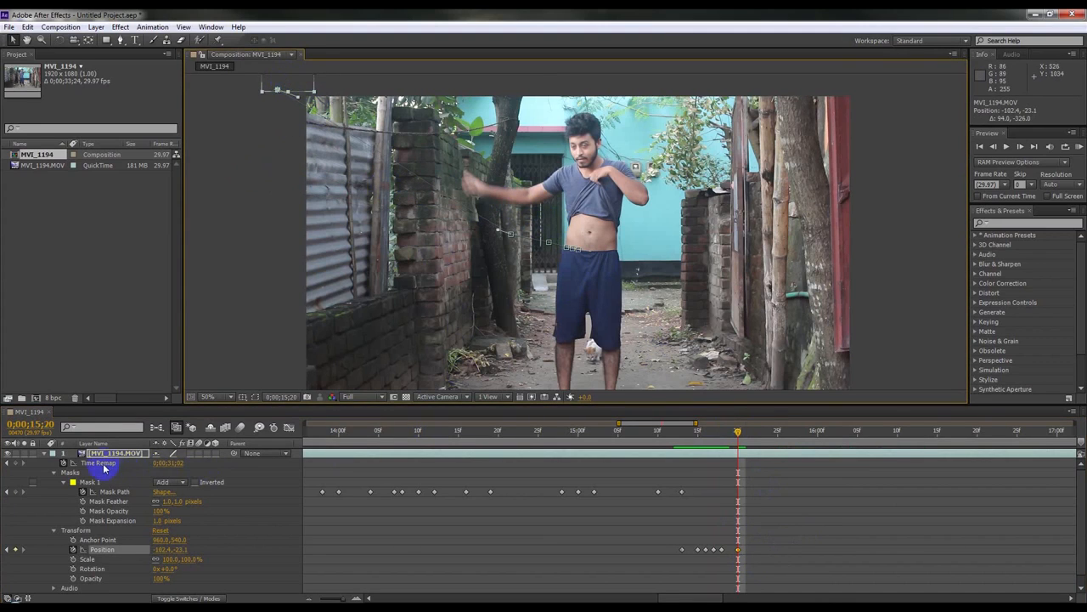
Step: Collapse the layer and enable motion blur for the composition and the top layer
key(ctrl+d)
click(47, 456)
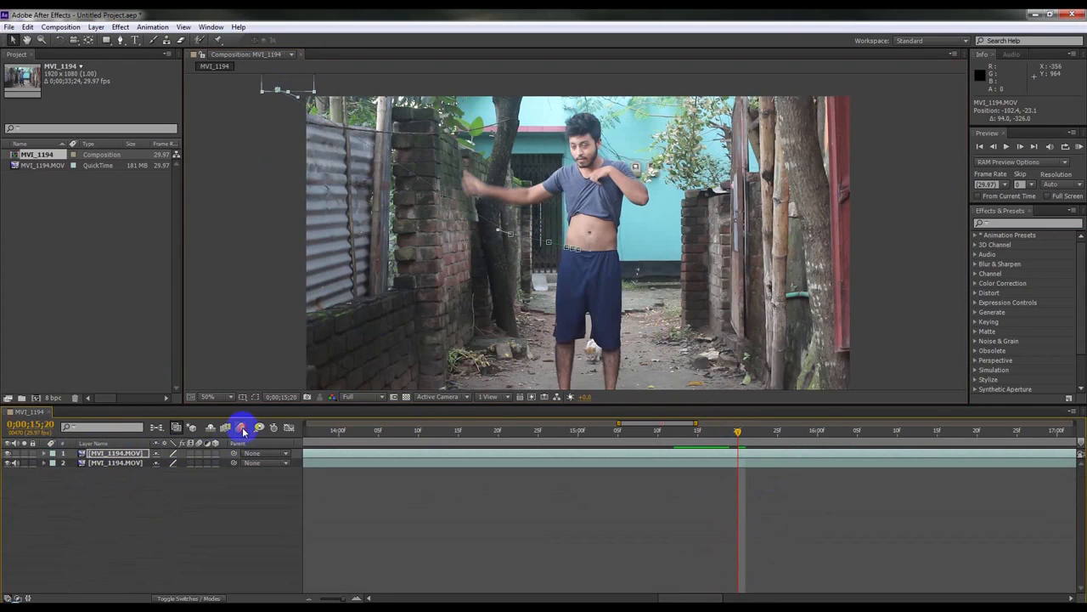
click(242, 429)
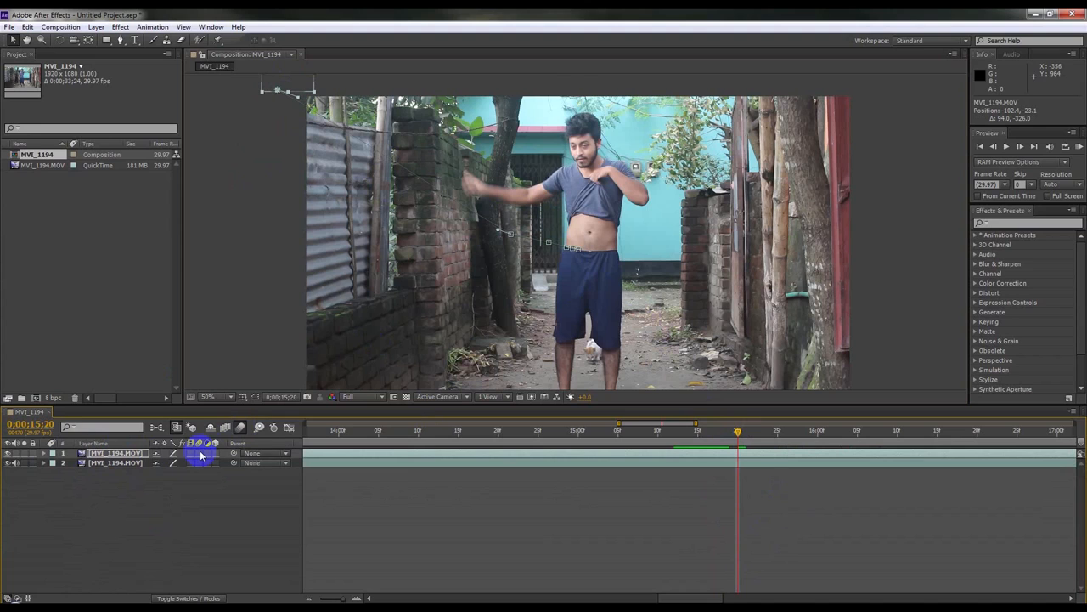
click(200, 455)
Step: Zoom the timeline out, set the current time near 0;00;06;23, and RAM-preview the composition
key(KP_0)
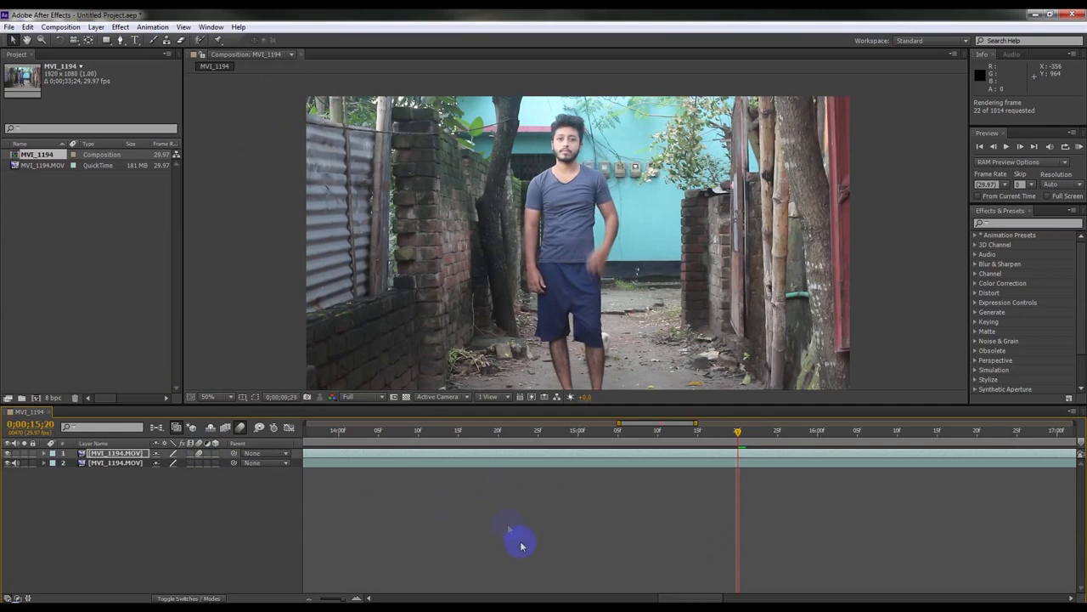
click(336, 598)
drag(336, 598, 311, 588)
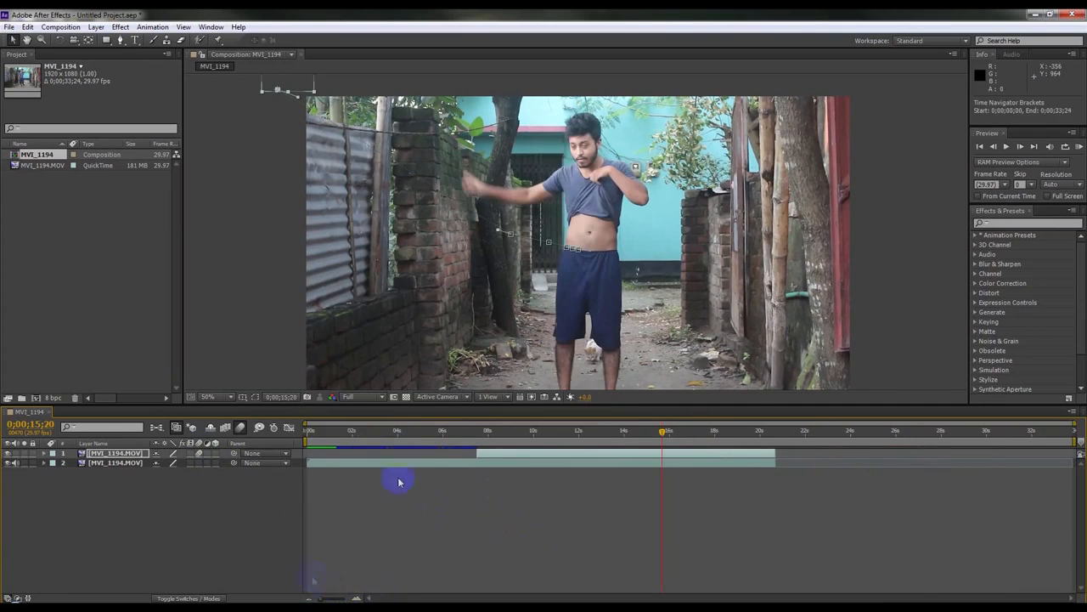
click(459, 434)
drag(305, 439, 453, 452)
key(KP_0)
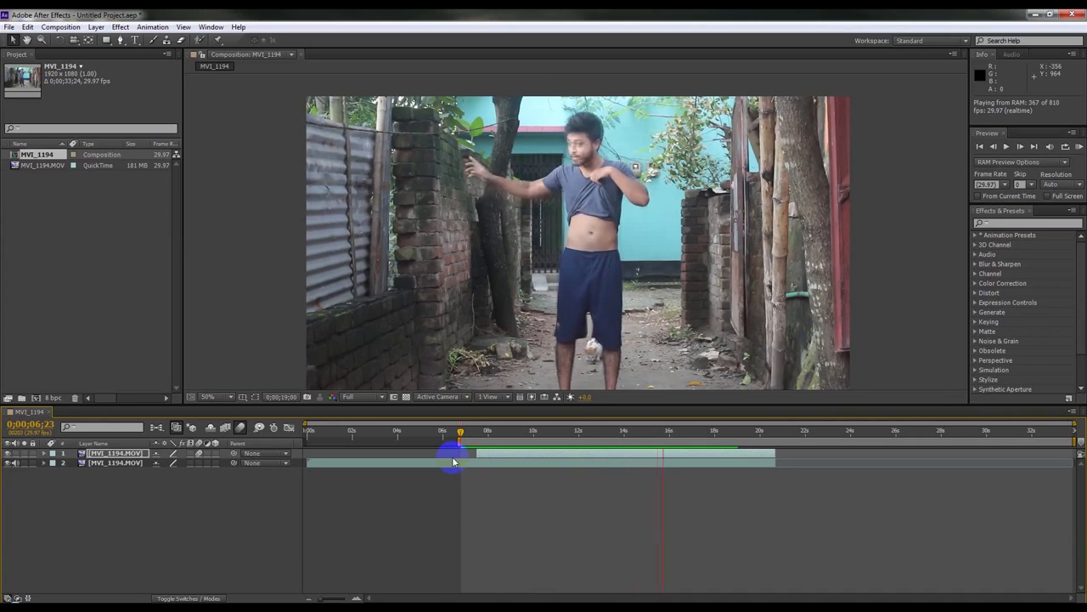
Step: Stop the preview and expand the top layer's properties
key(space)
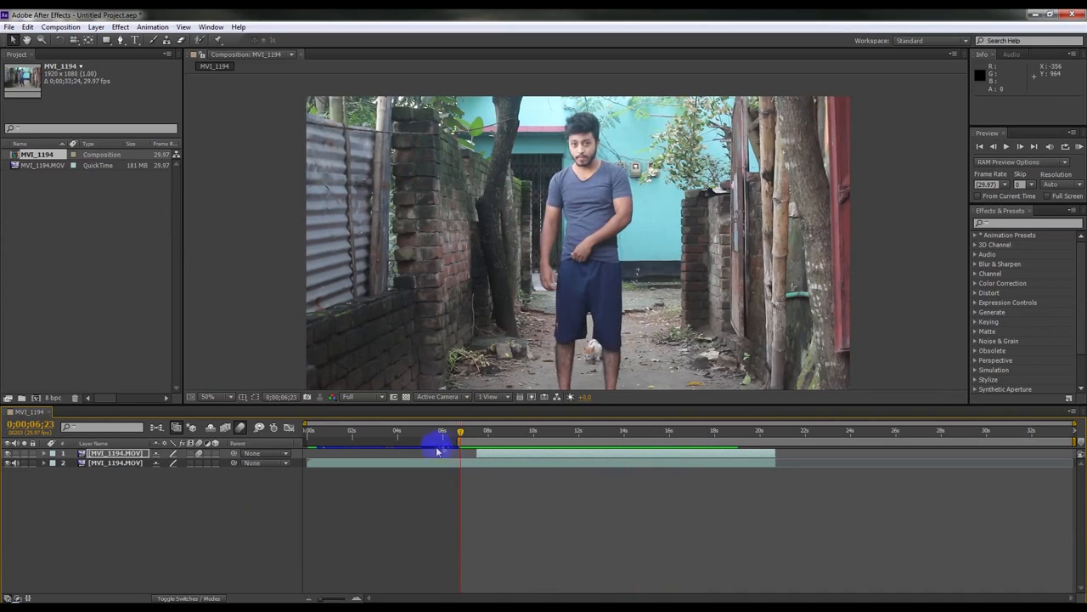
click(104, 455)
click(45, 454)
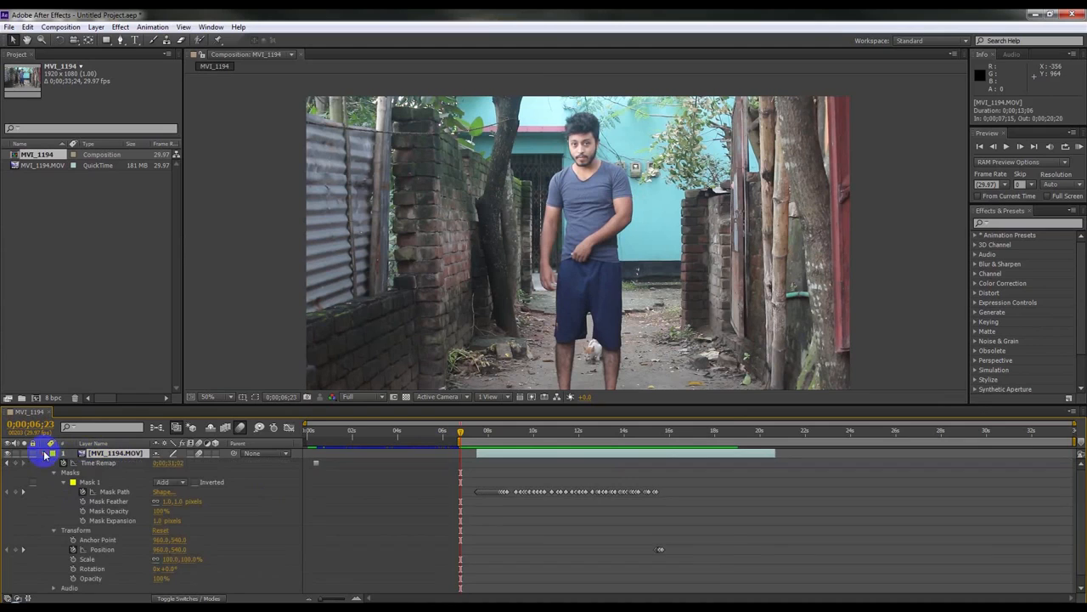
Step: Retime the last Position keyframe of the top layer to 0;00;15;21
drag(488, 435, 661, 432)
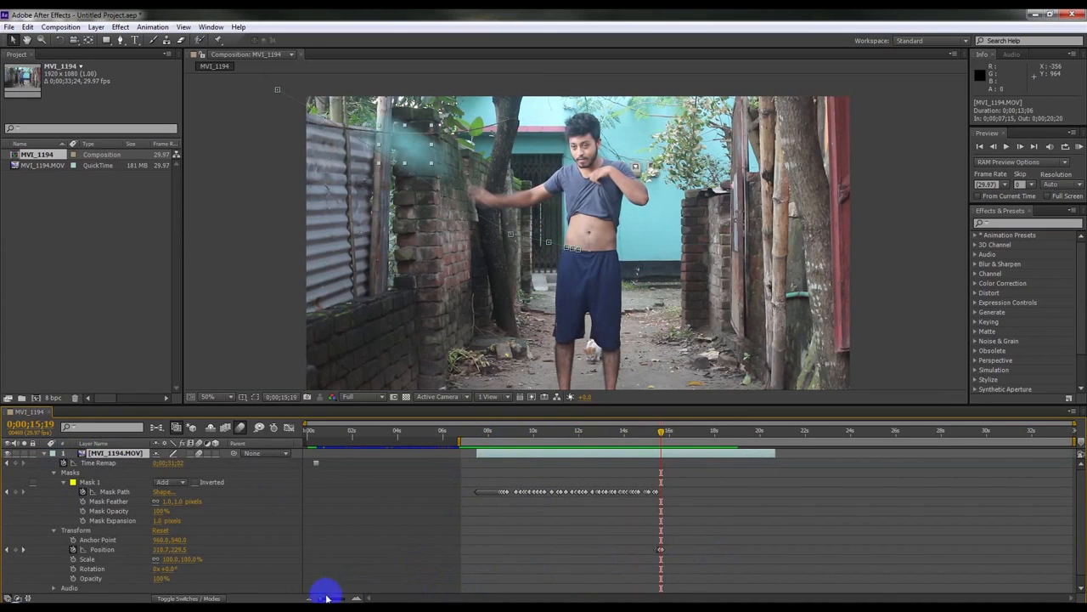
drag(324, 598, 336, 597)
mouse_move(695, 551)
mouse_down()
mouse_move(717, 551)
mouse_move(688, 554)
mouse_up()
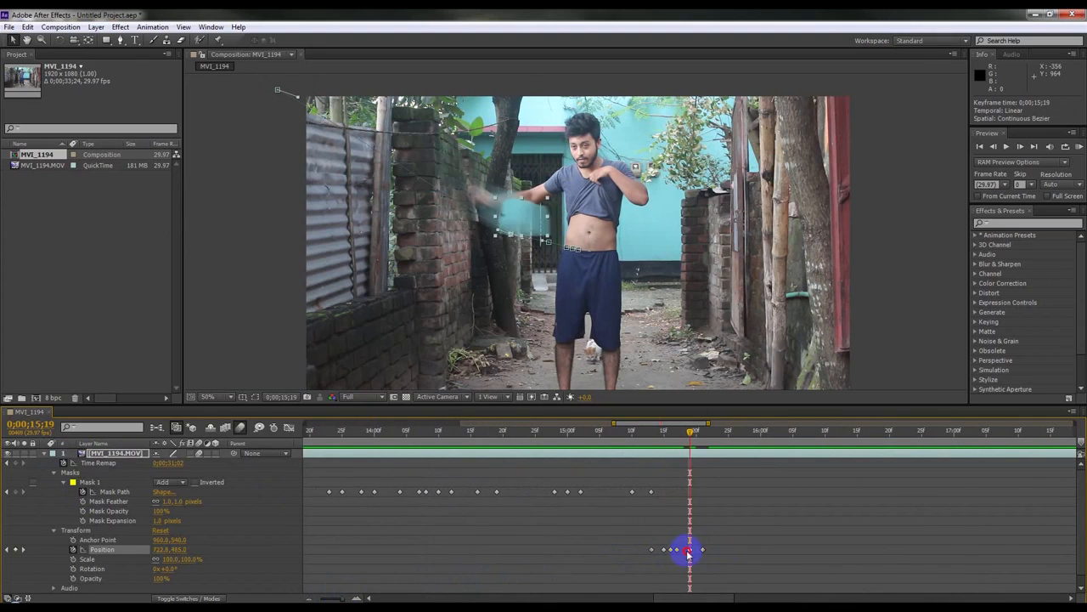
click(688, 551)
mouse_move(685, 554)
mouse_down()
mouse_move(717, 551)
mouse_move(703, 550)
mouse_up()
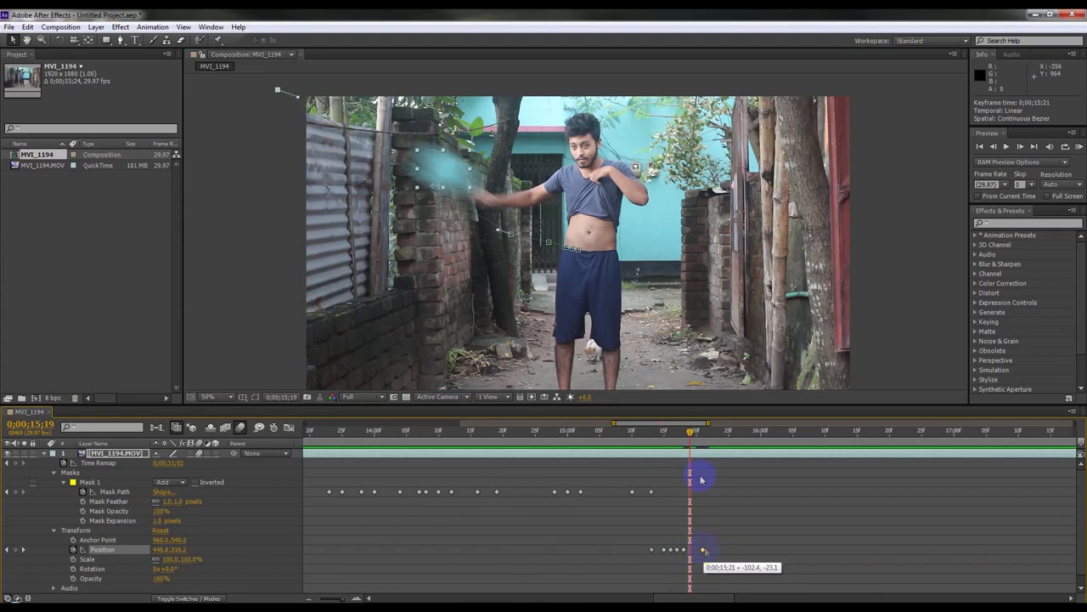
Step: Collapse the top layer's properties and RAM-preview the composition
drag(692, 439, 652, 474)
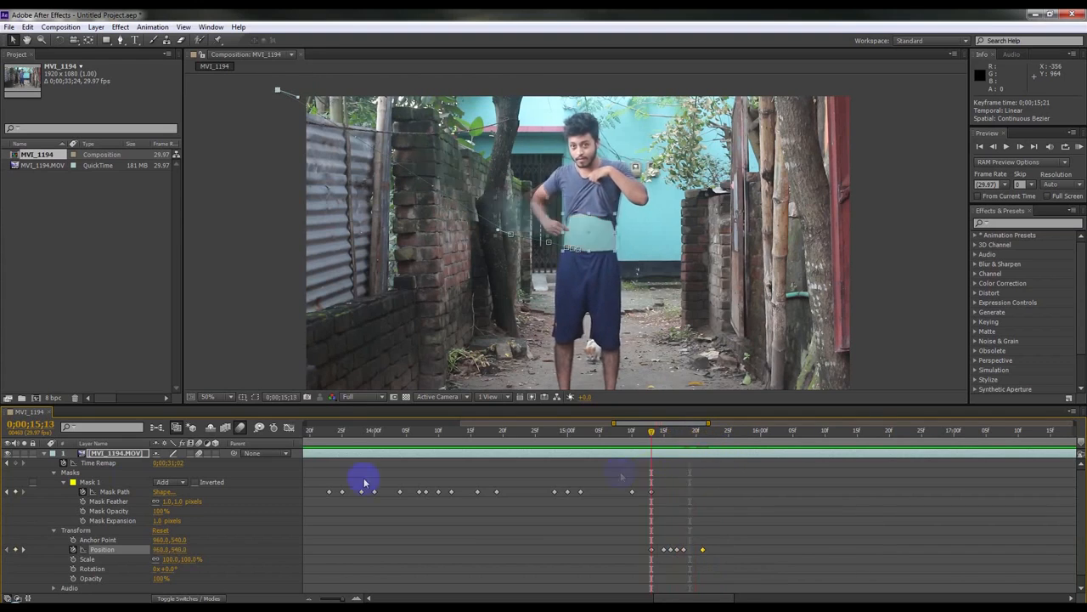
click(43, 455)
key(ctrl+d)
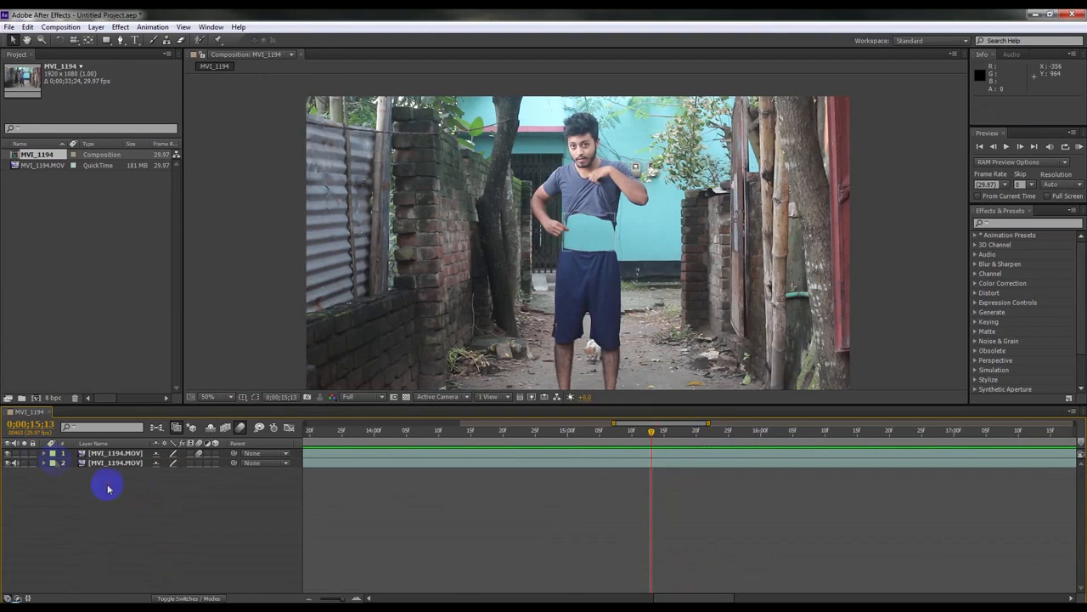
key(KP_0)
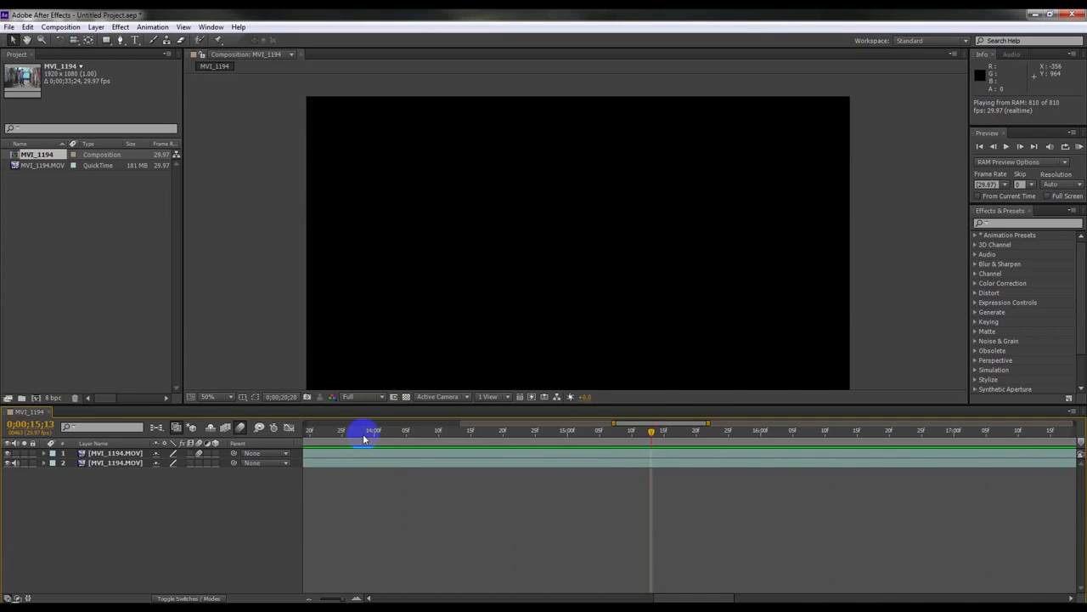
Step: Set the work area to start at 0;00;00;00 and end near 0;00;20;23, and trim the composition to it
drag(394, 440, 572, 435)
drag(344, 599, 319, 596)
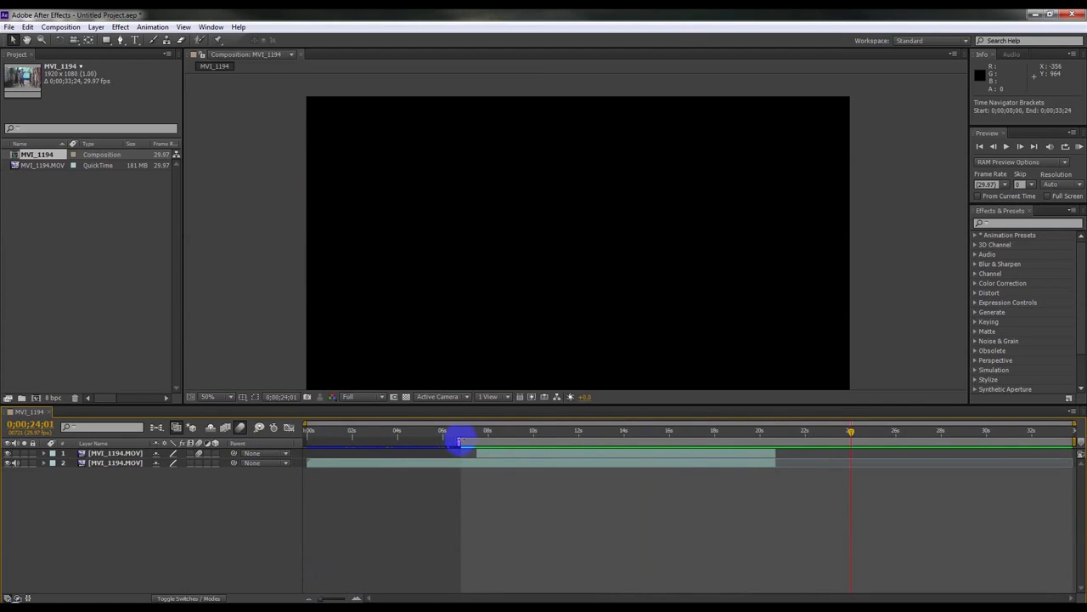
drag(458, 442, 105, 443)
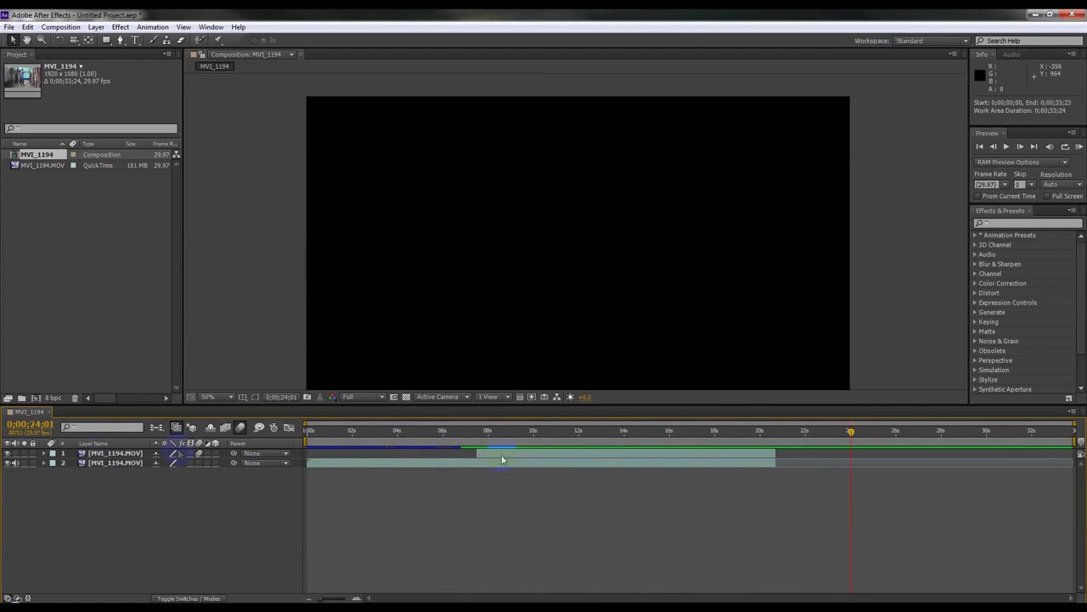
drag(999, 450, 778, 469)
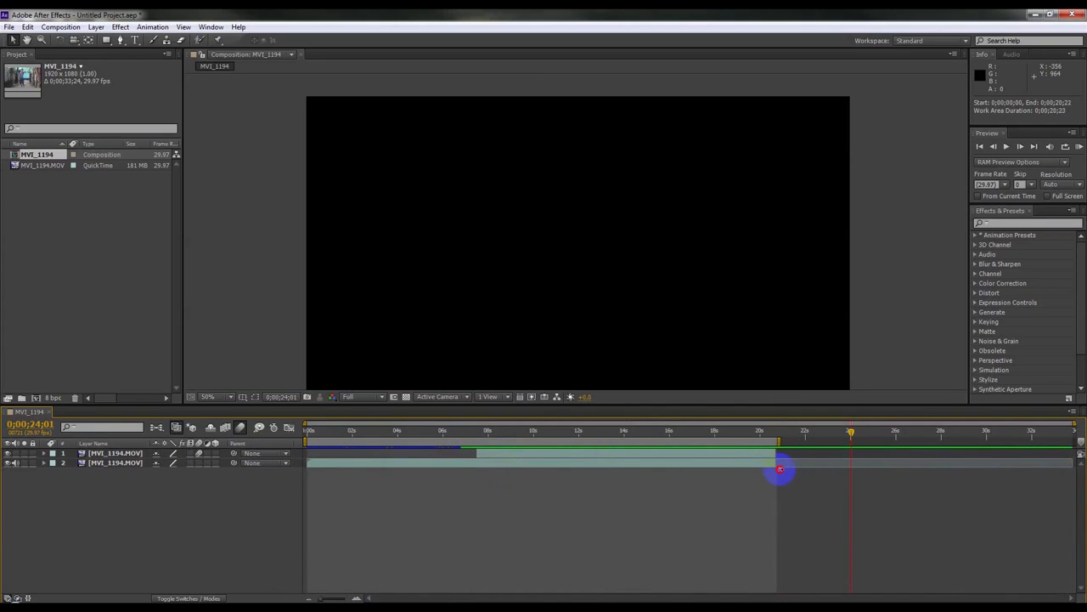
drag(732, 431, 738, 438)
right_click(750, 439)
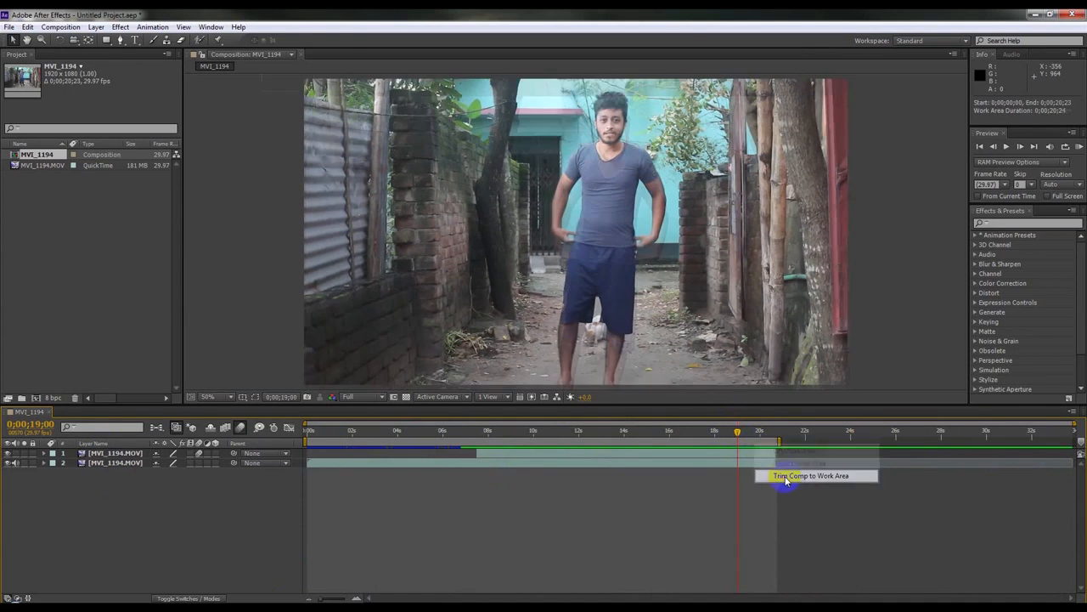
click(794, 478)
Step: Pull the work area end in to 0;00;20;18 and trim the composition to the work area again
mouse_move(1062, 435)
mouse_down()
mouse_move(1074, 436)
mouse_move(1067, 443)
mouse_up()
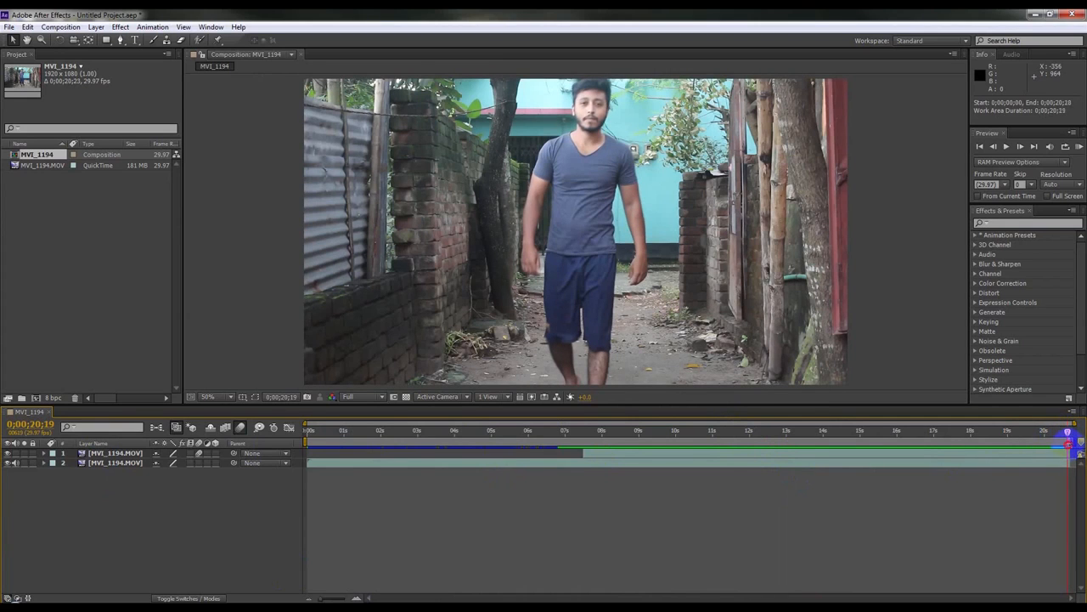
right_click(1067, 435)
click(1049, 477)
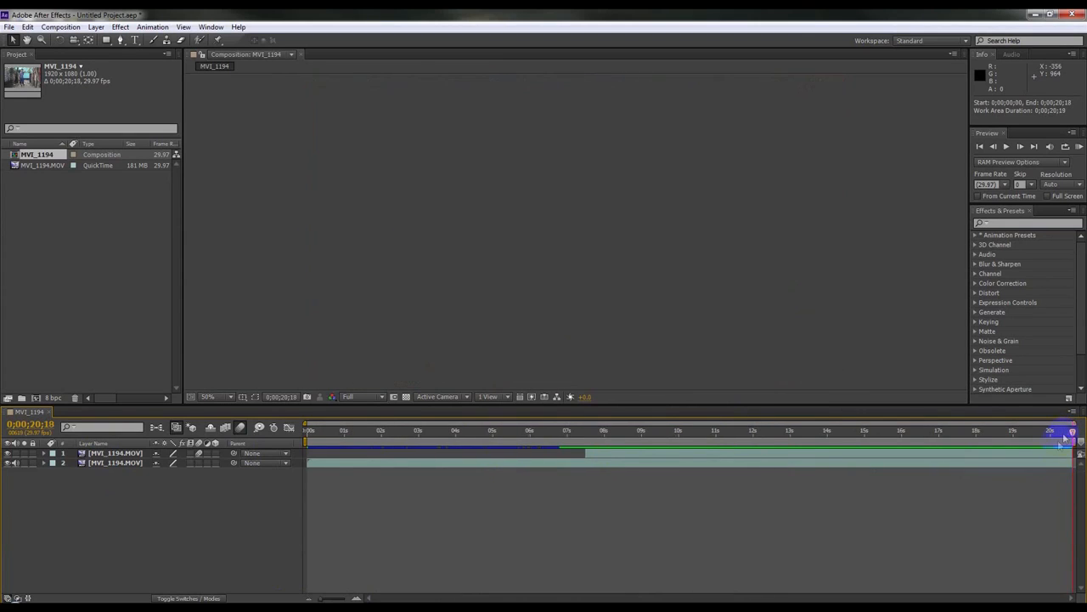
Step: Inspect the frozen patch by scrubbing through the timeline with the viewer at 100%
drag(934, 435, 868, 459)
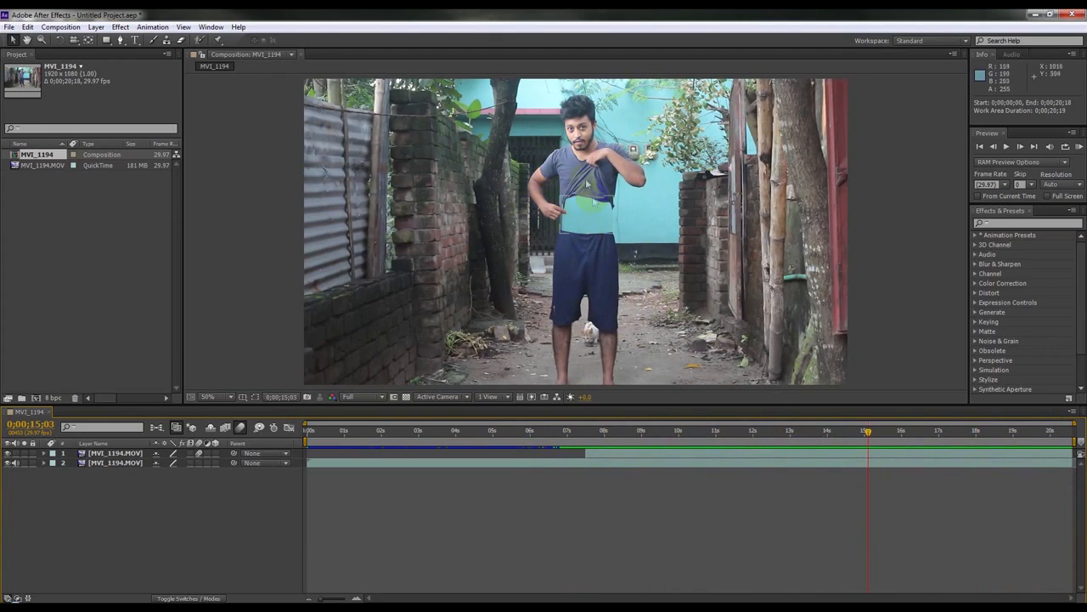
click(571, 313)
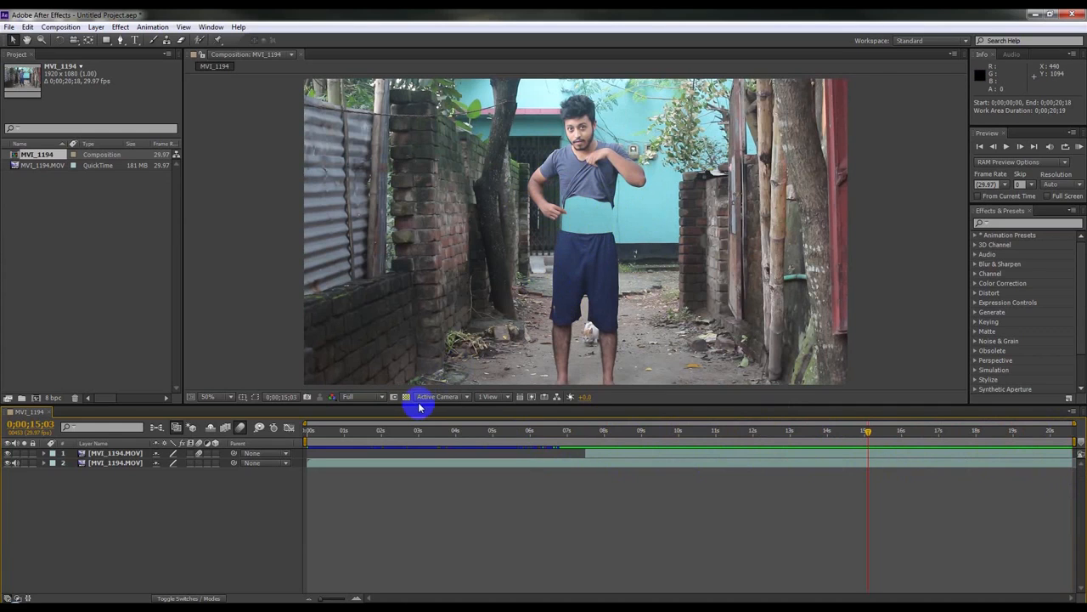
drag(419, 403, 417, 434)
scroll(453, 347, up, 2)
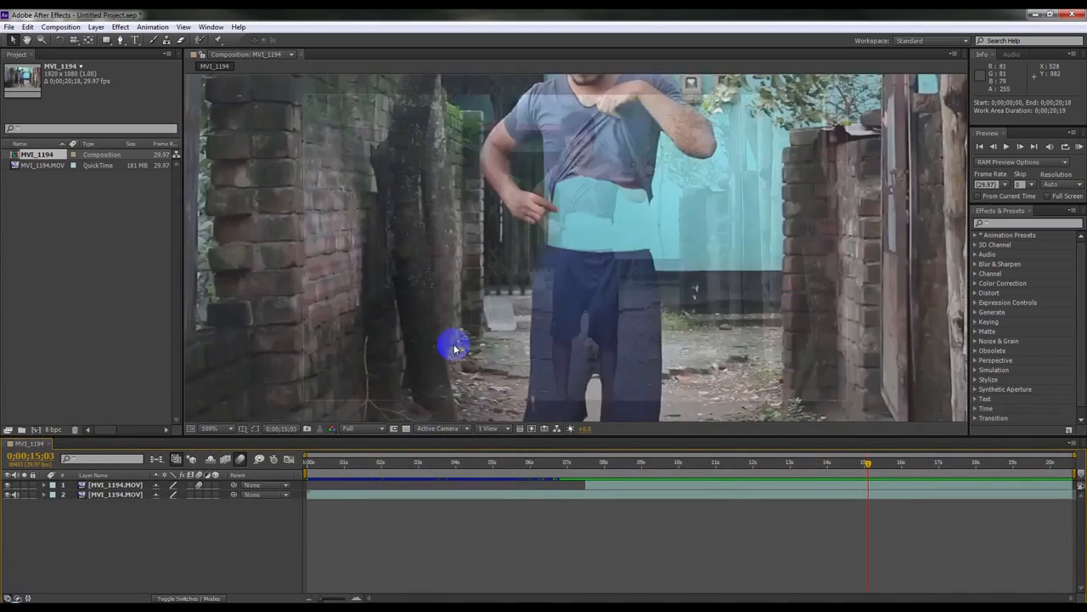
drag(868, 463, 753, 464)
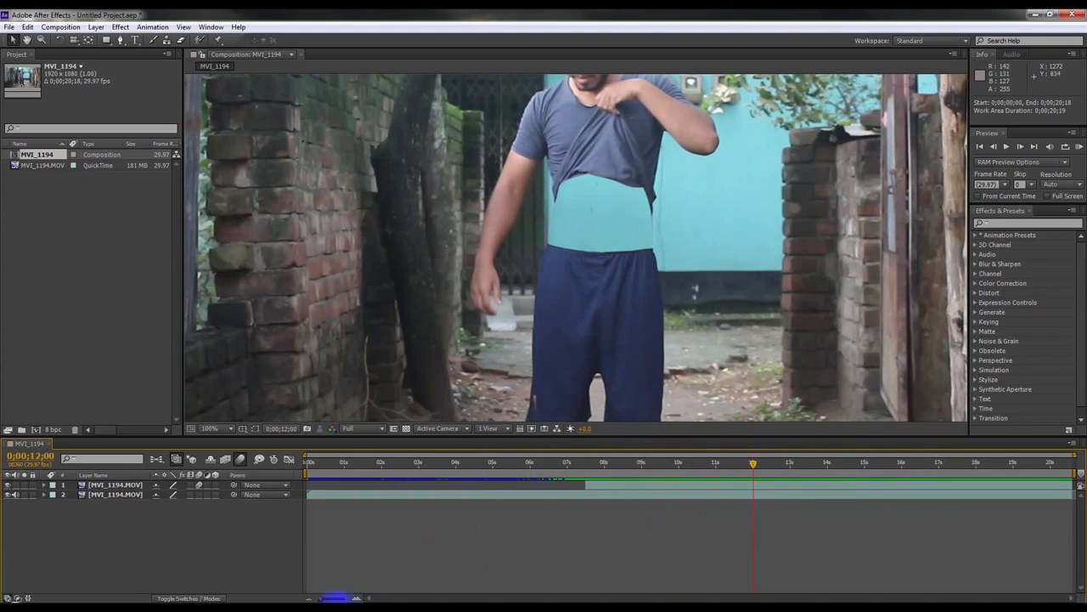
drag(321, 596, 312, 597)
drag(678, 469, 864, 464)
mouse_move(894, 464)
mouse_down()
mouse_move(903, 463)
mouse_move(767, 463)
mouse_move(913, 465)
mouse_move(875, 465)
mouse_up()
scroll(604, 233, down, 2)
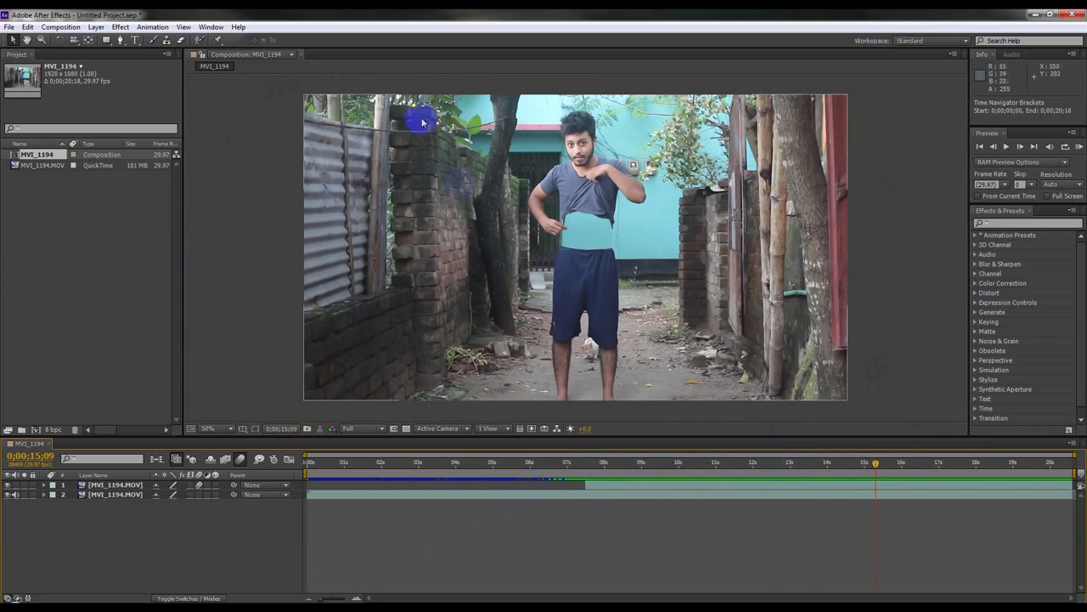
Step: Create a new adjustment layer in the composition
right_click(182, 553)
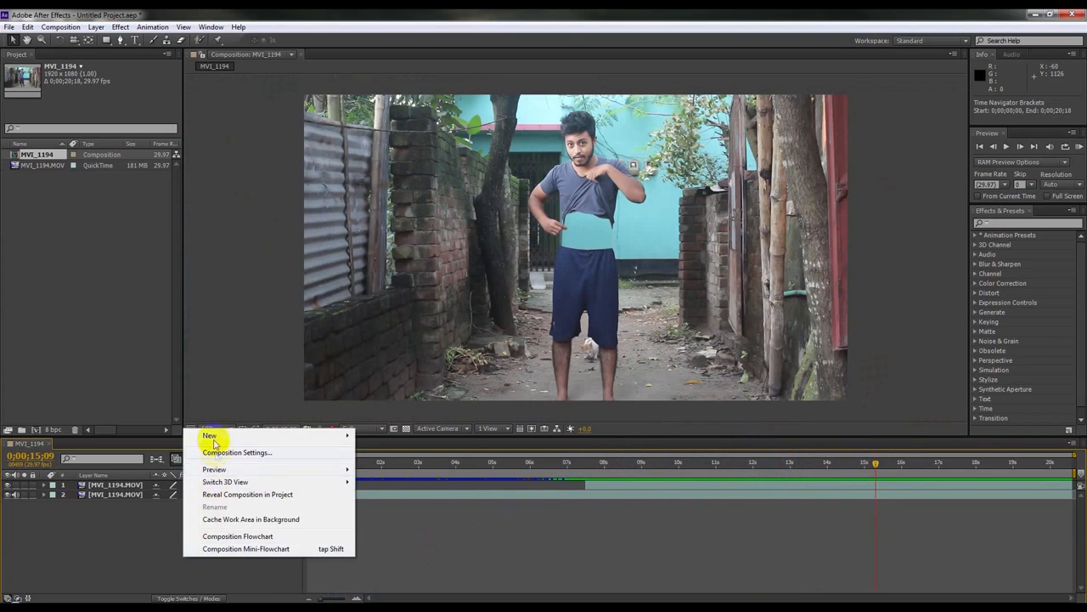
mouse_move(212, 435)
click(389, 526)
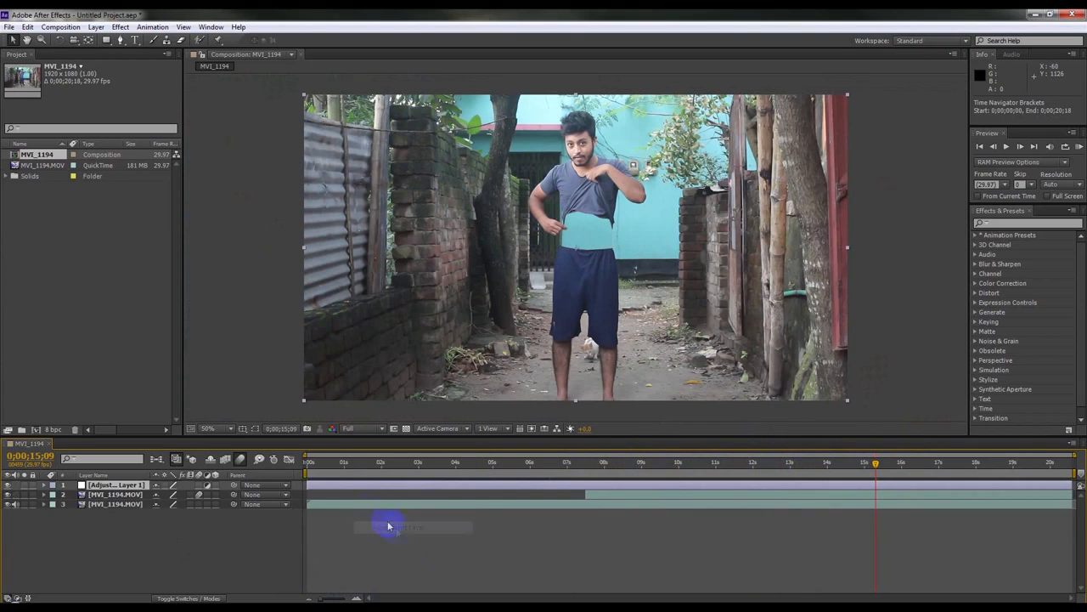
Step: Apply the Shadow/Highlight effect to the adjustment layer
click(150, 27)
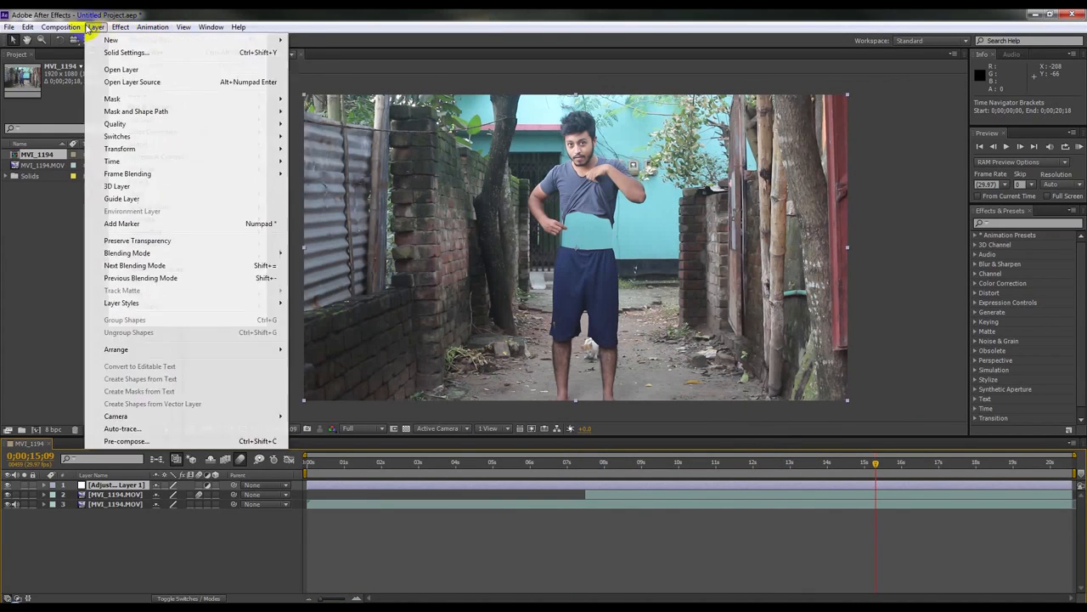
mouse_move(121, 27)
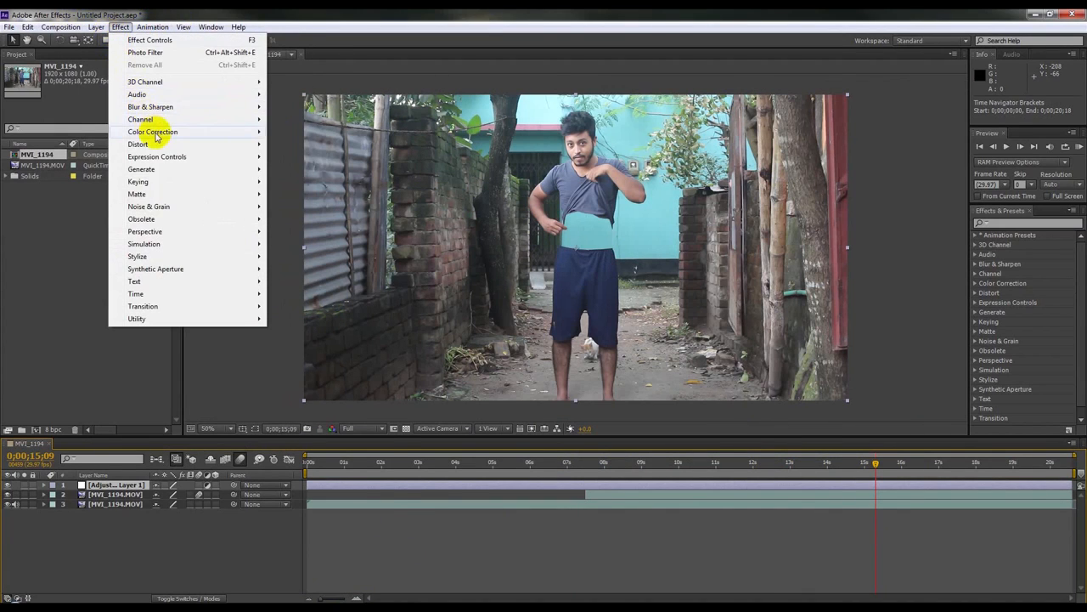
mouse_move(170, 132)
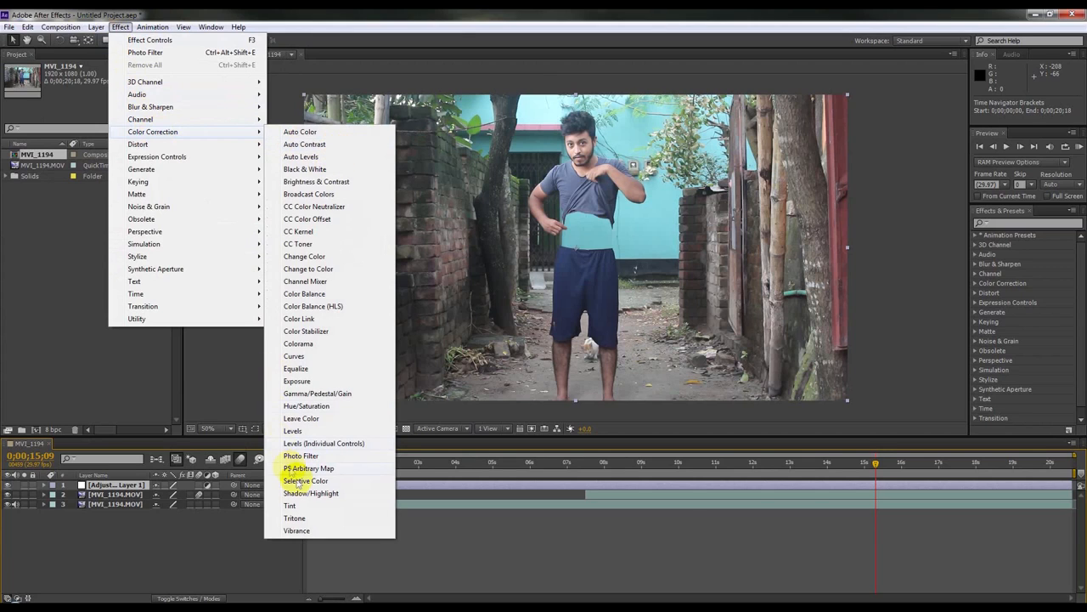
click(324, 495)
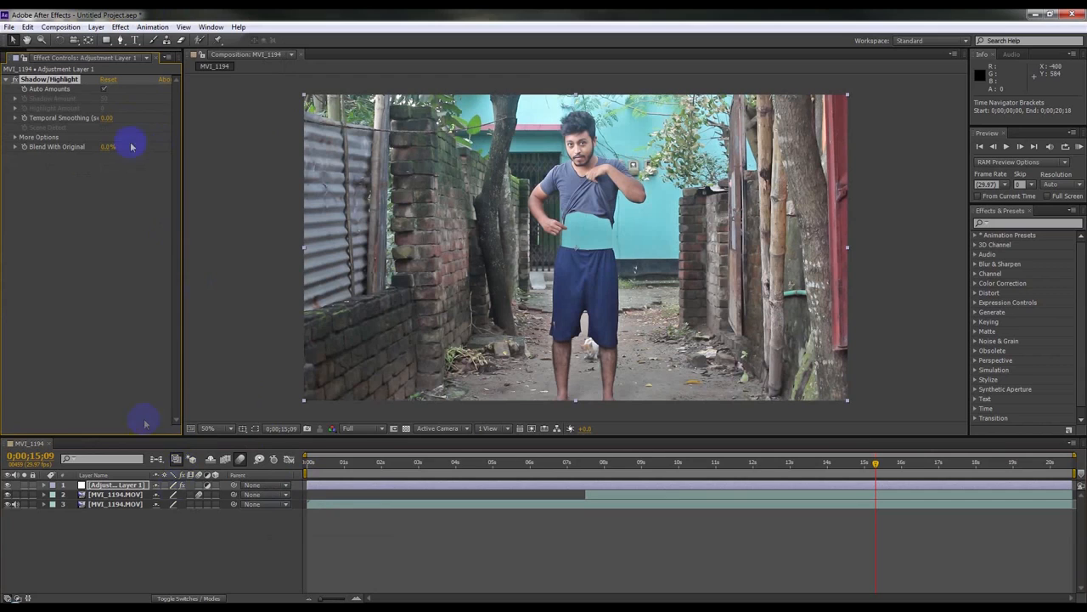
Step: Apply the Tint effect to the adjustment layer
click(119, 26)
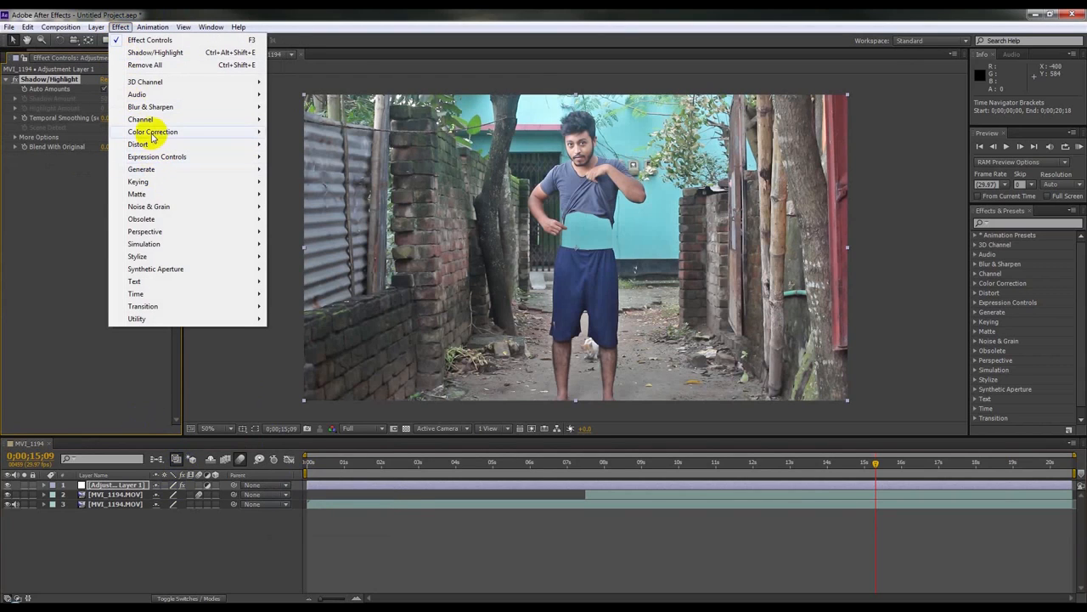
mouse_move(145, 134)
click(290, 505)
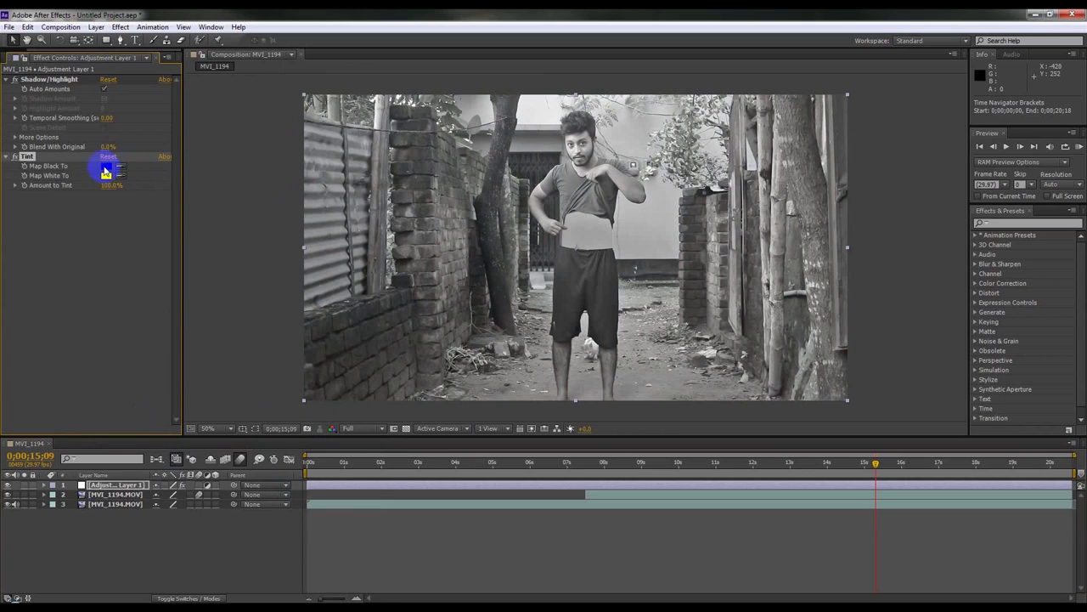
Step: Set Tint's Map Black To colour to #002440 and its Amount to Tint to 27.6%
click(106, 167)
drag(567, 314, 564, 302)
click(508, 310)
click(507, 328)
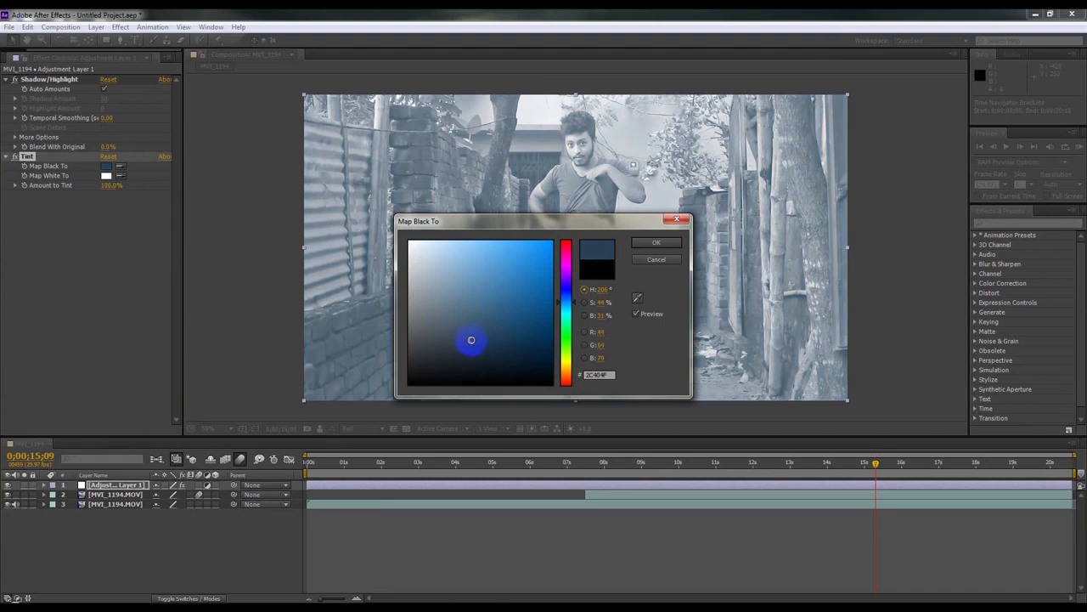
click(647, 244)
click(106, 174)
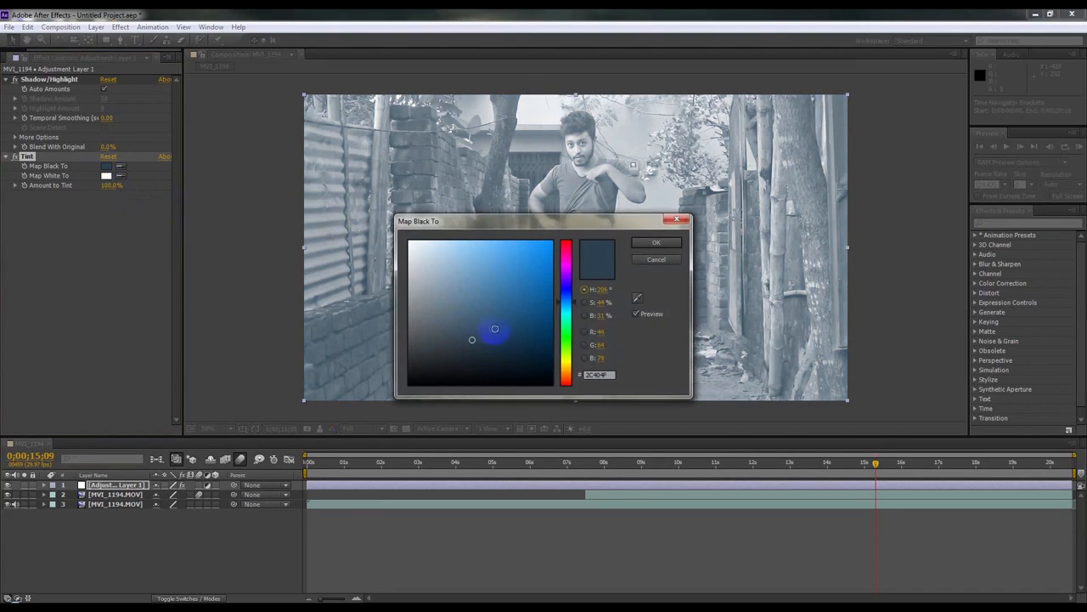
click(544, 328)
click(550, 347)
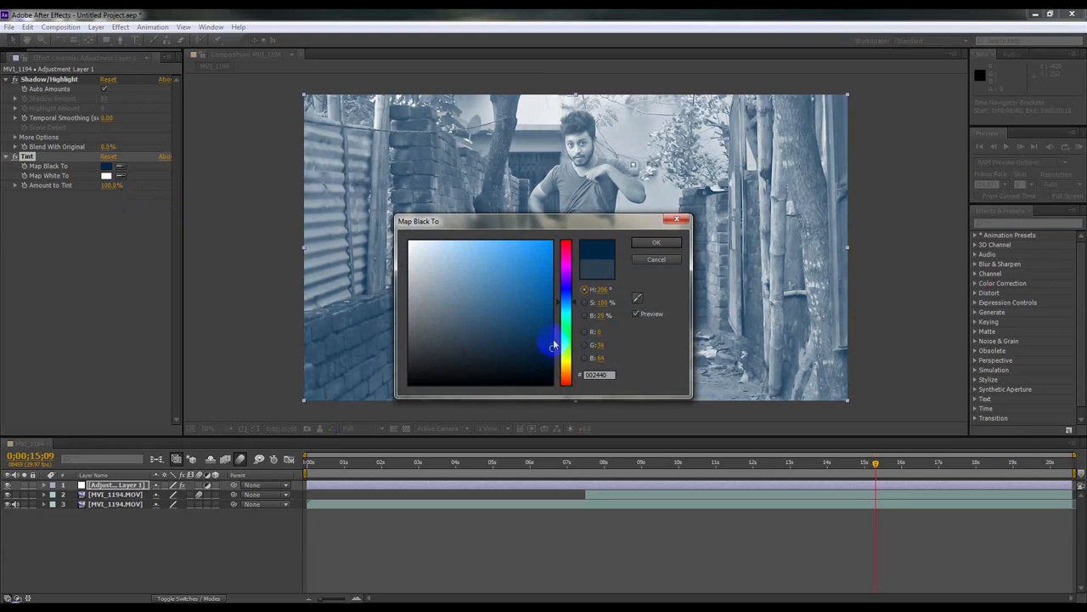
click(652, 246)
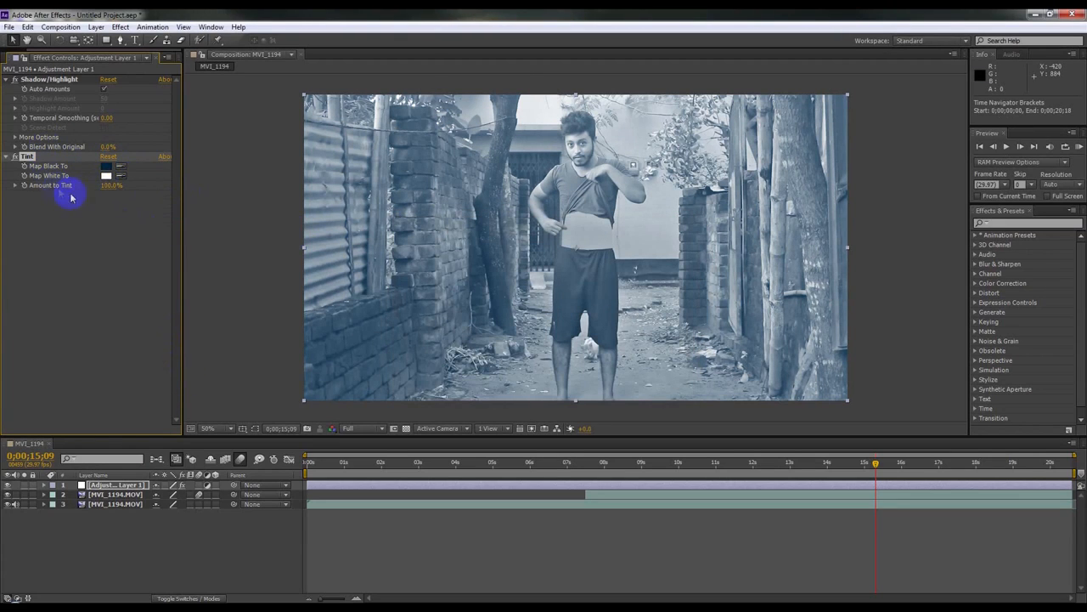
mouse_move(82, 188)
mouse_down()
mouse_move(97, 189)
mouse_move(53, 184)
mouse_move(63, 193)
mouse_up()
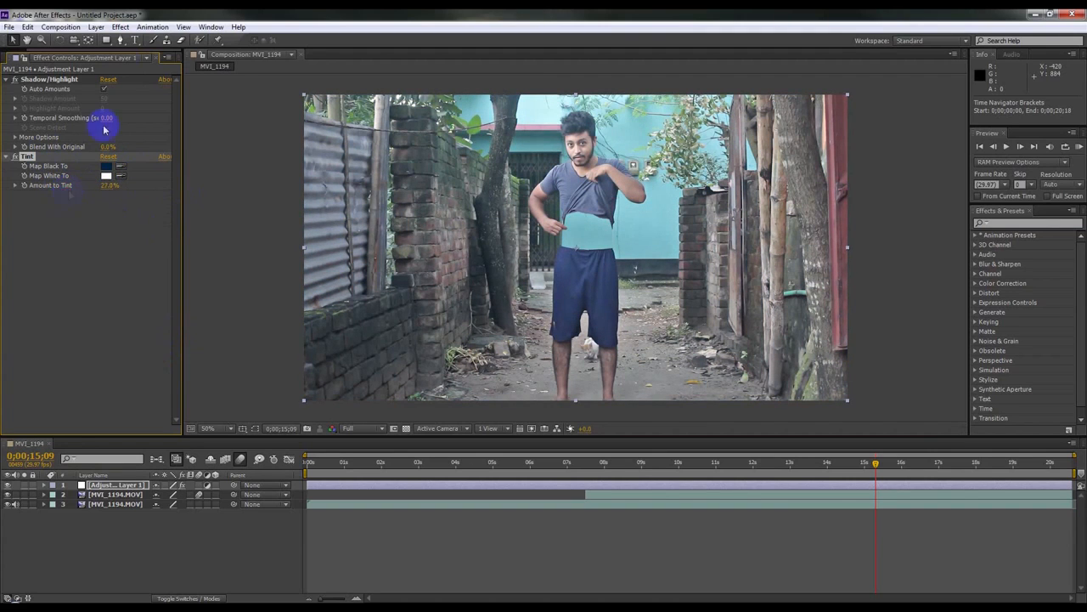
Step: Apply Curves to the adjustment layer and bend the RGB curve into a gentle S-shape
click(120, 27)
mouse_move(152, 129)
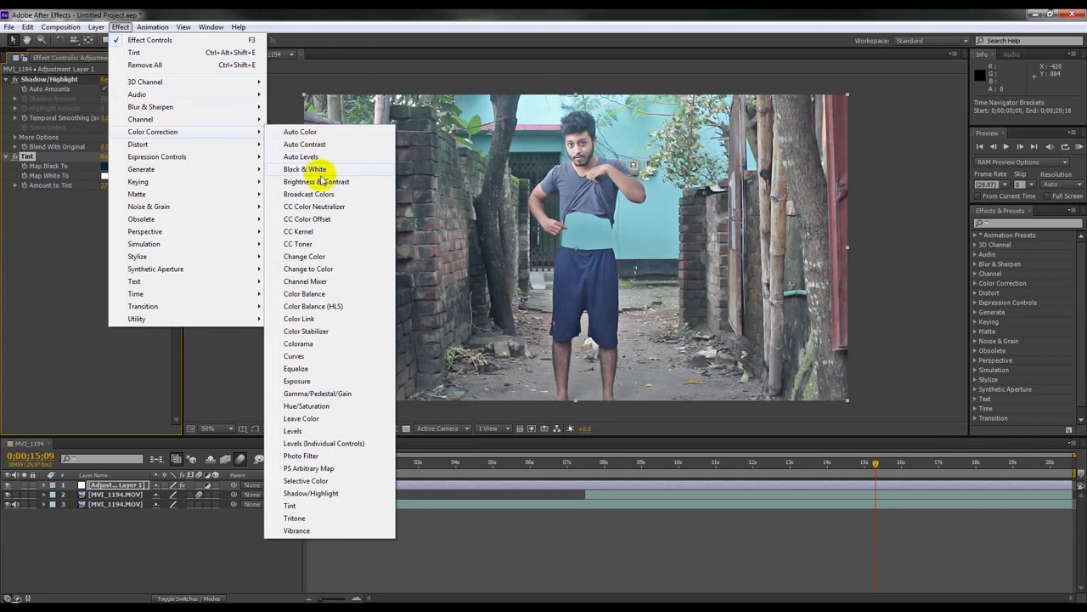
click(294, 356)
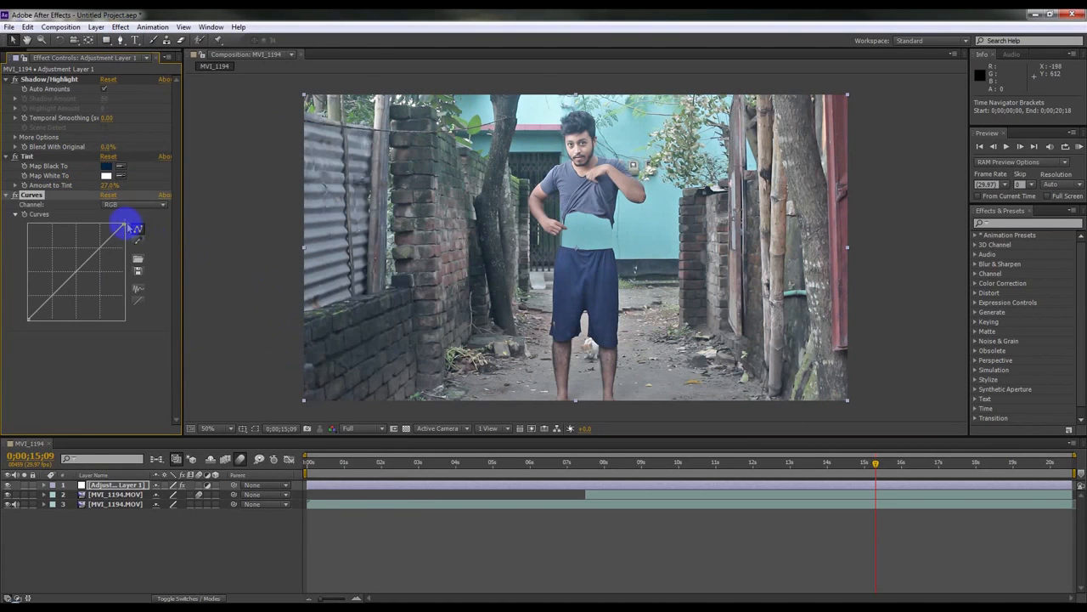
click(129, 208)
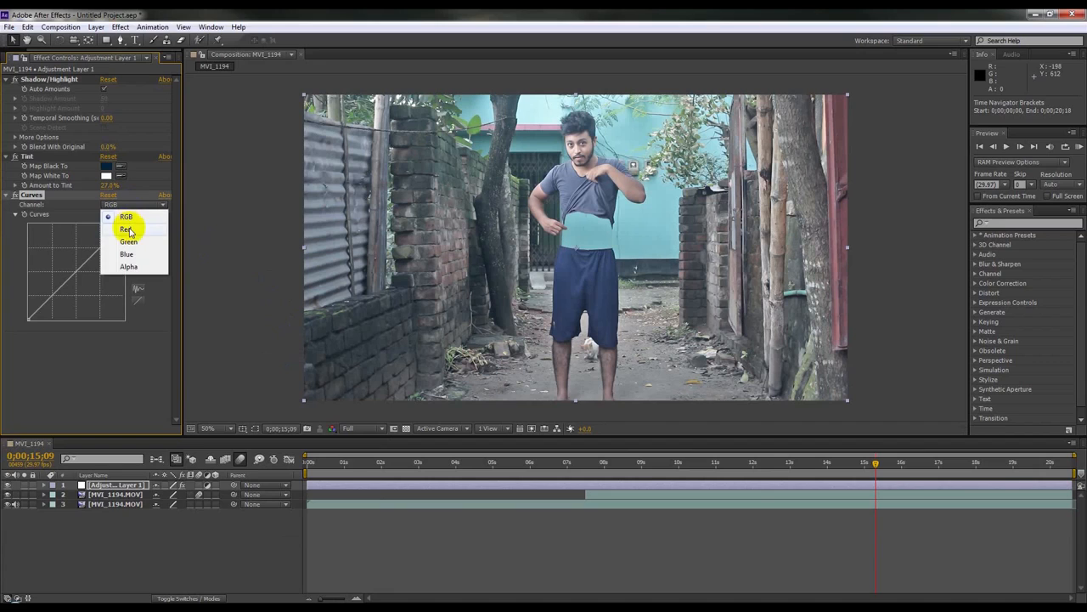
click(113, 231)
click(99, 247)
drag(57, 294, 63, 298)
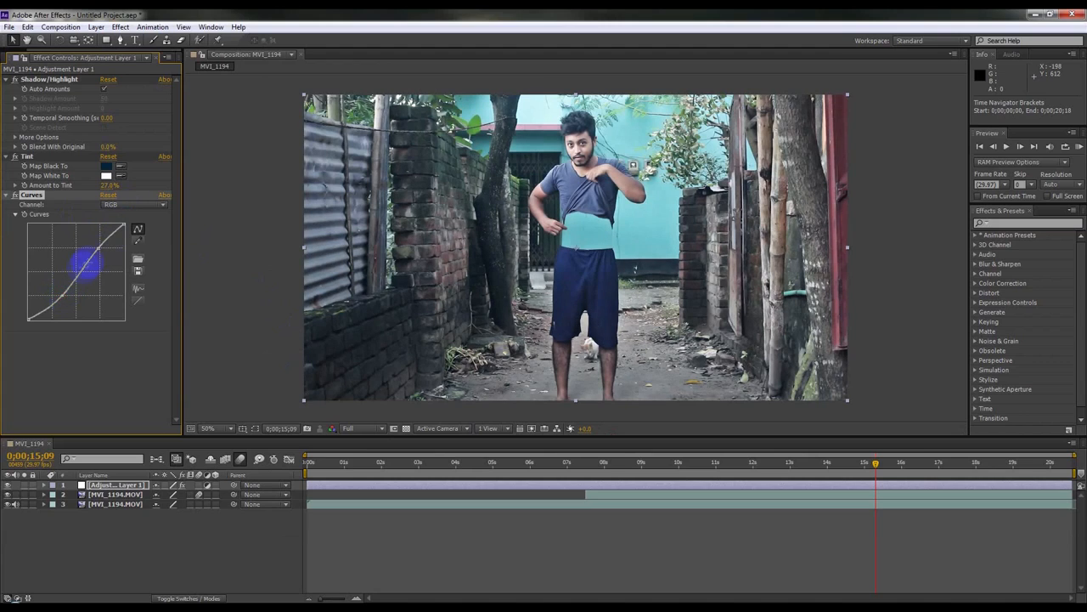
drag(98, 248, 95, 246)
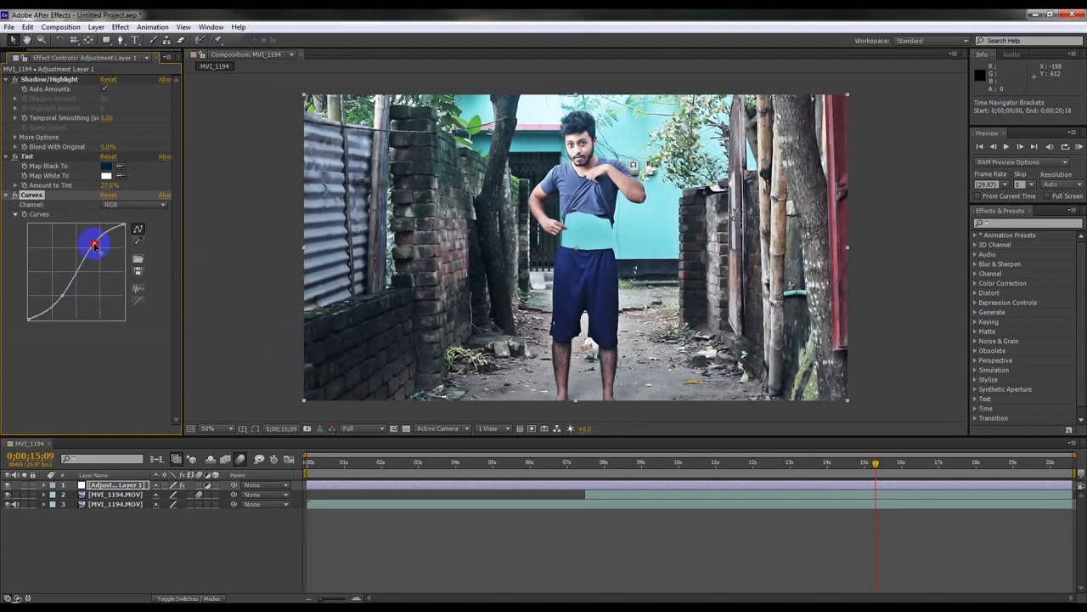
Step: Create a new black solid layer at the composition size of 1920 × 1080 px
scroll(655, 214, up, 4)
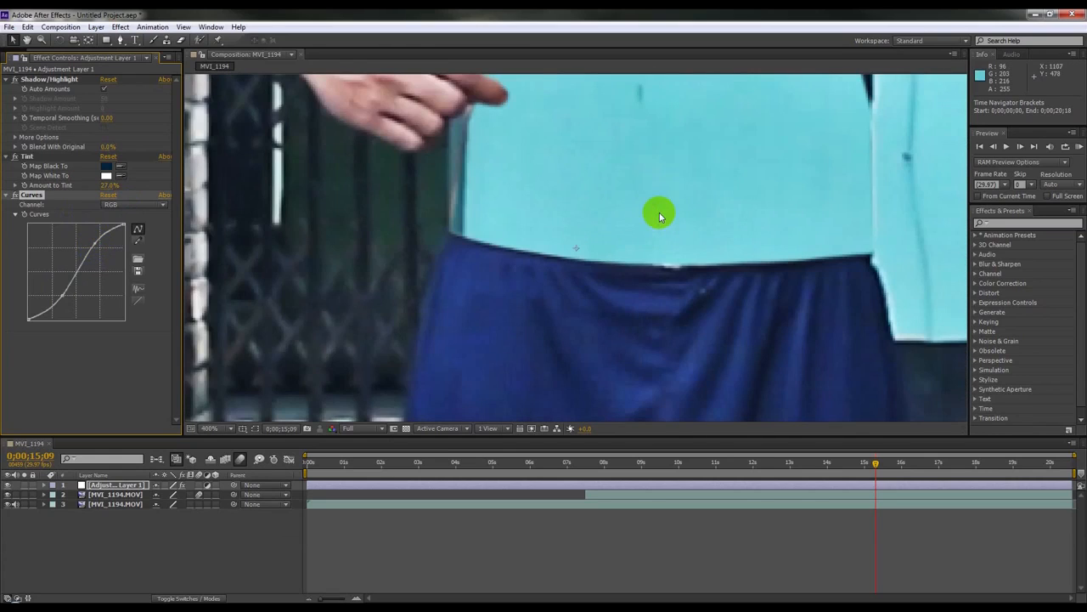
scroll(660, 215, down, 4)
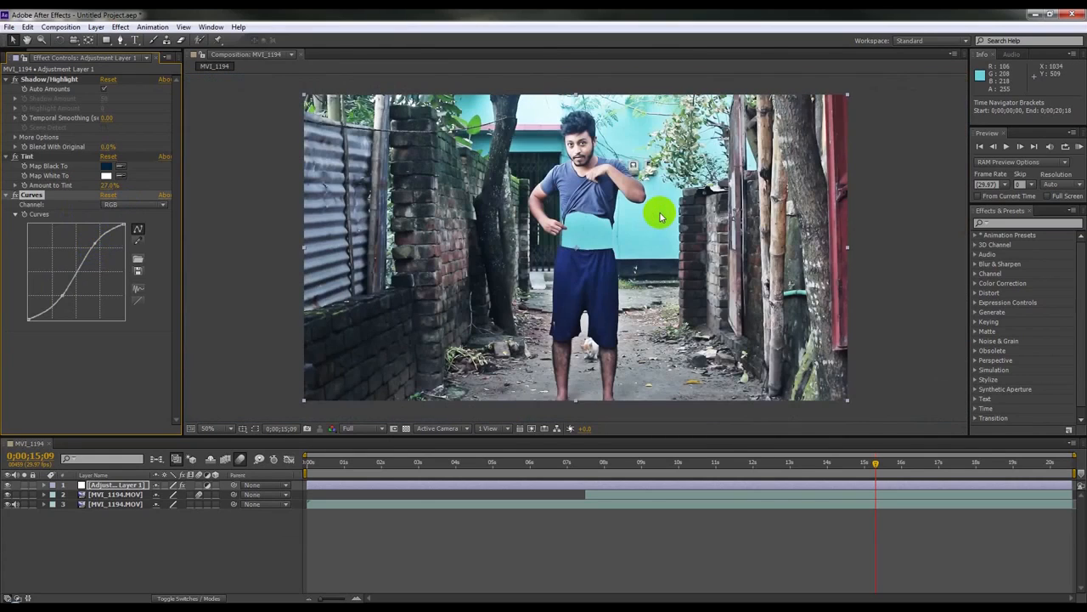
right_click(235, 542)
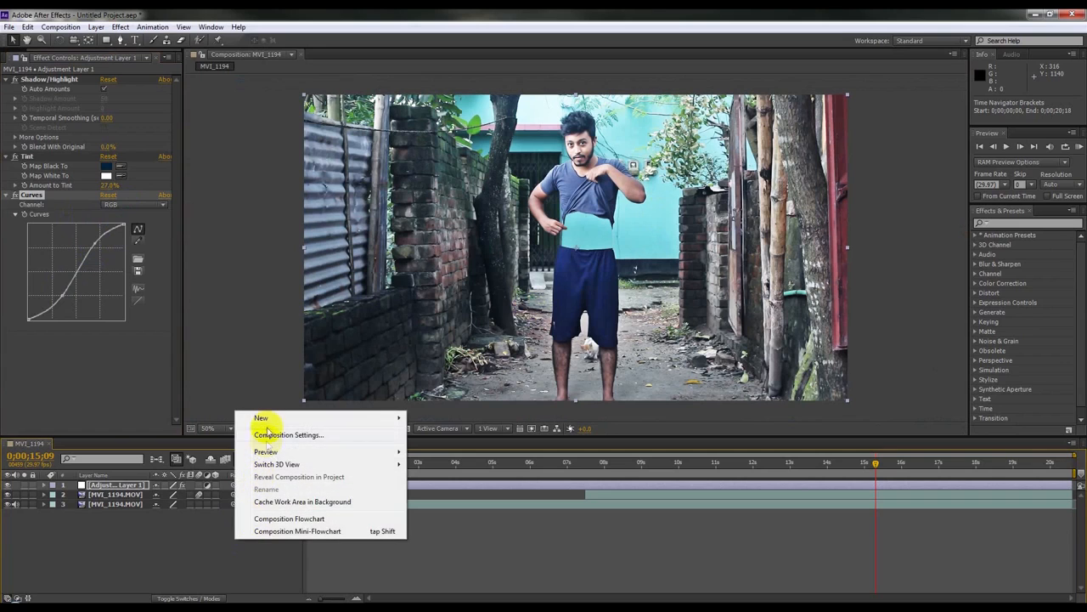
mouse_move(400, 417)
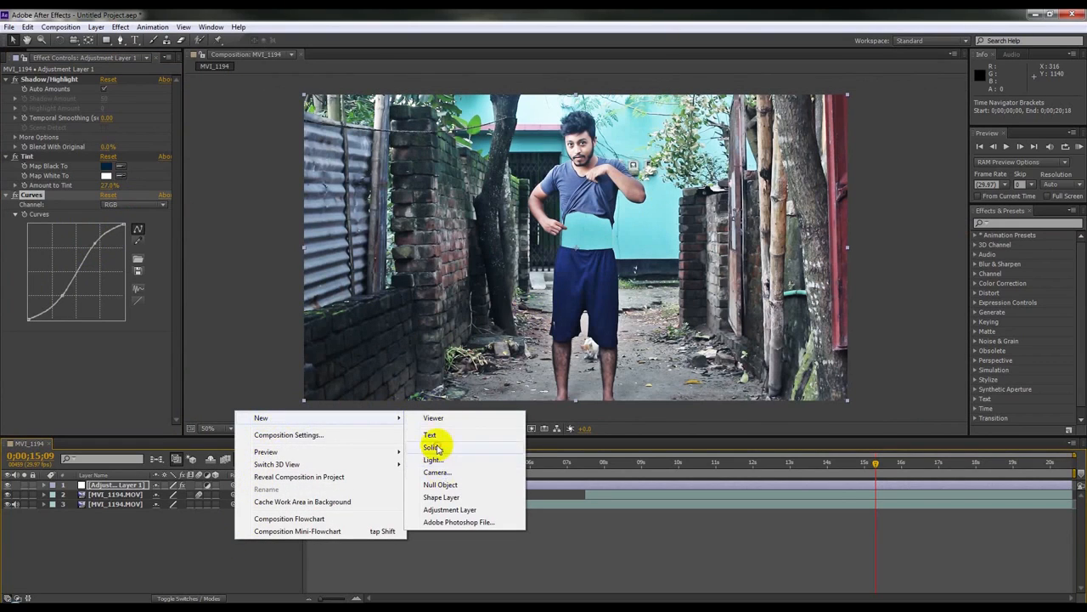
click(433, 447)
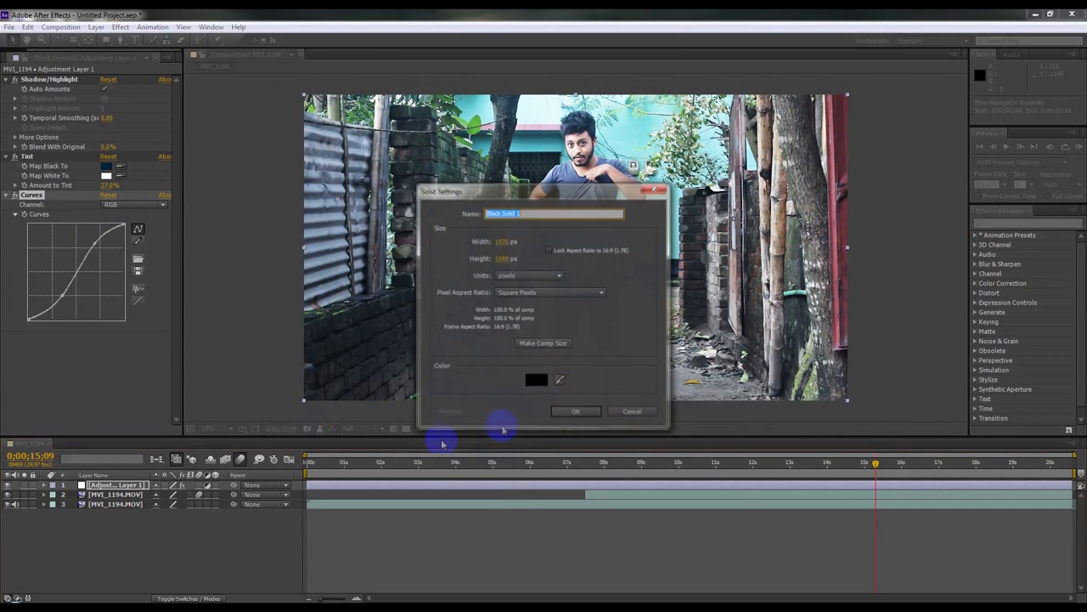
click(592, 413)
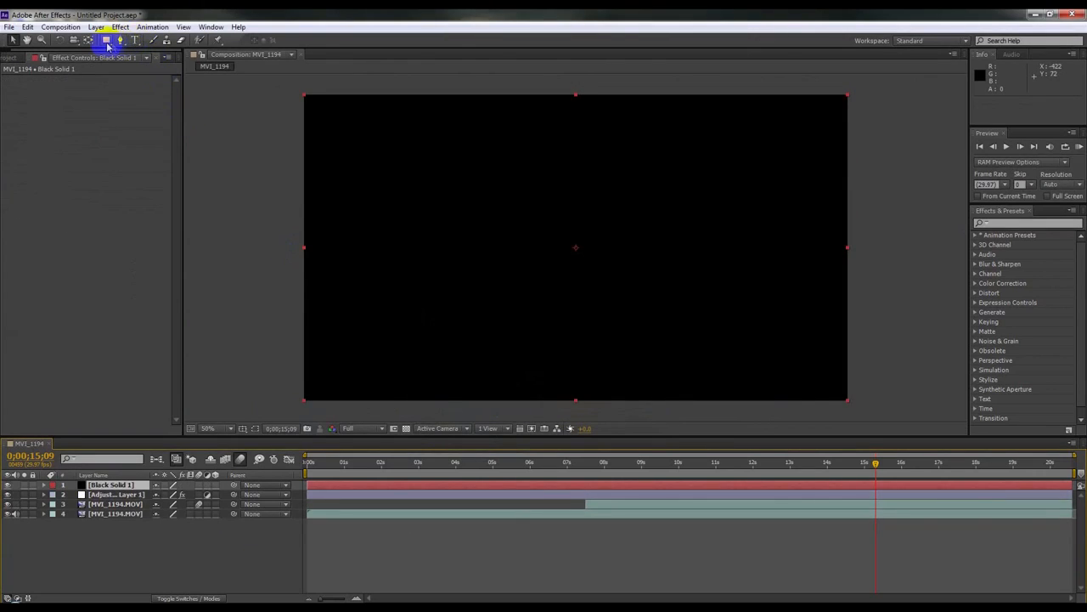
Step: Add a full-frame elliptical mask to the black solid with the Ellipse tool and invert it
drag(107, 46, 136, 51)
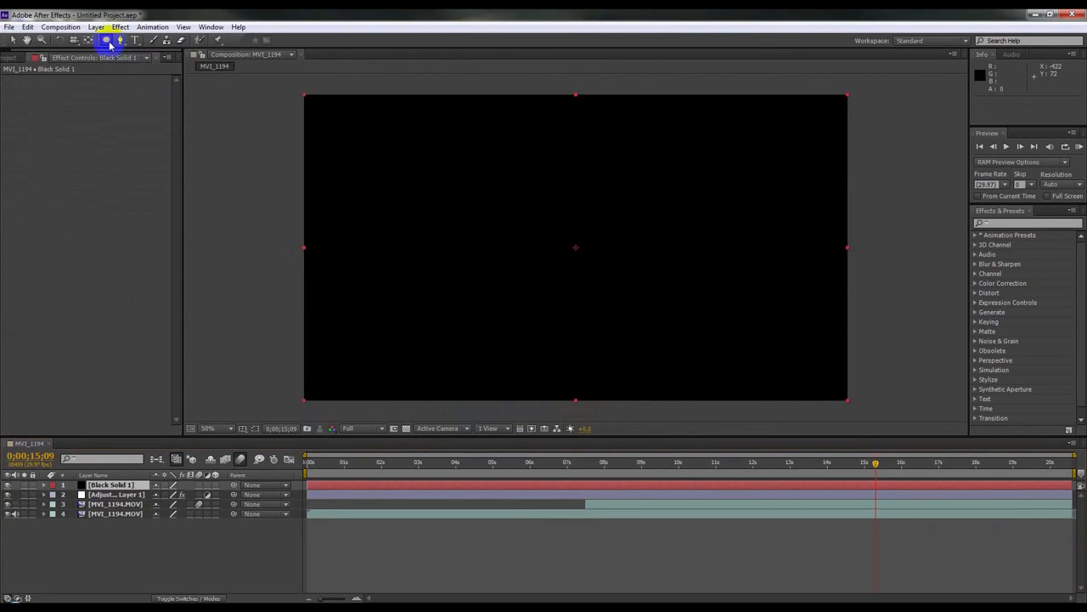
double_click(107, 41)
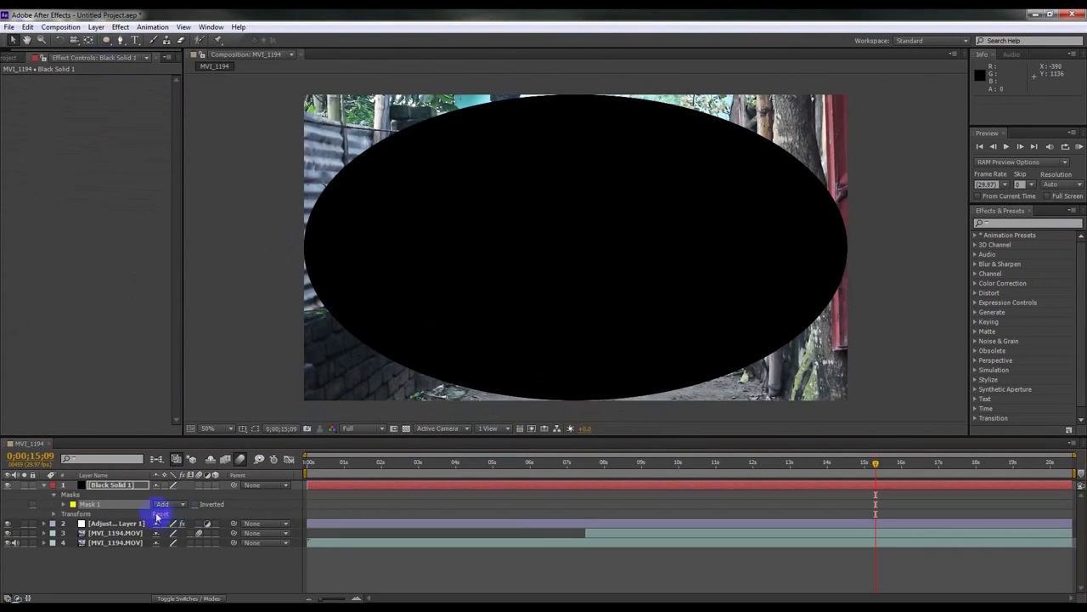
click(161, 504)
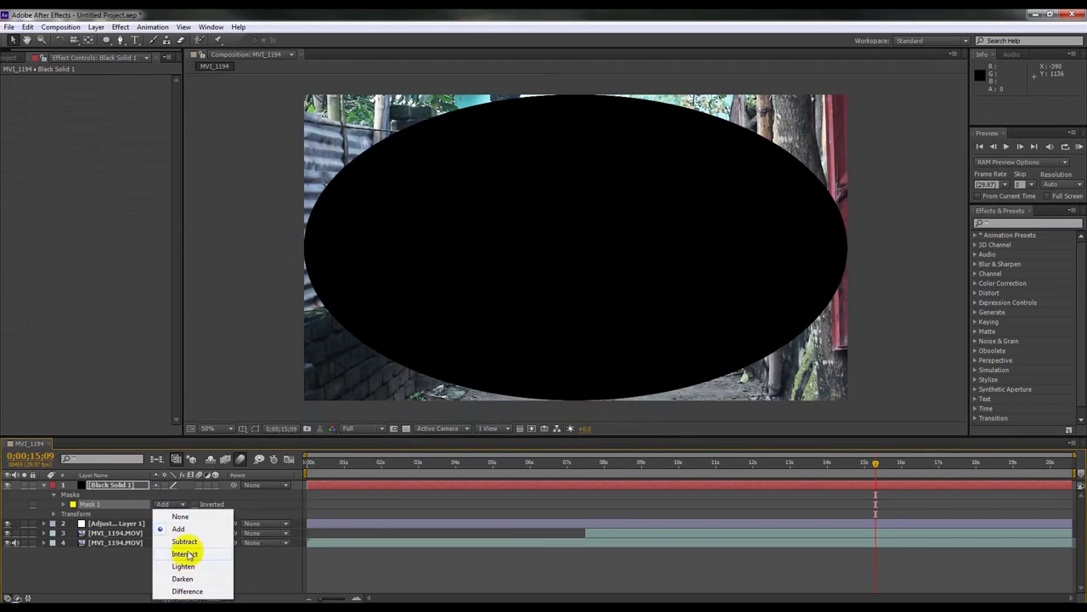
click(194, 507)
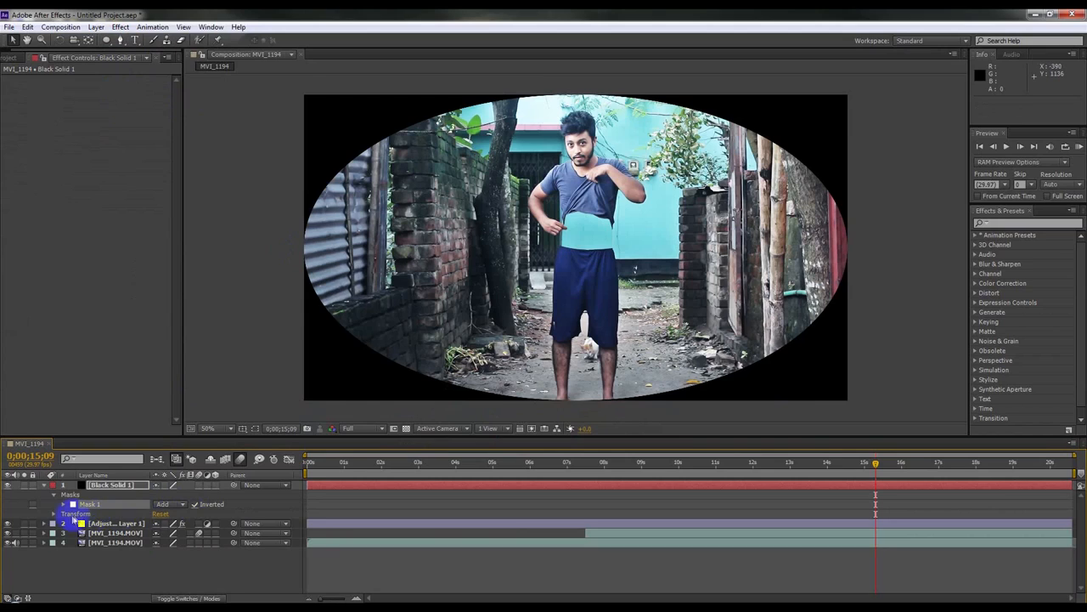
Step: Set the mask feather to 249 pixels to turn the solid into a soft vignette
click(65, 505)
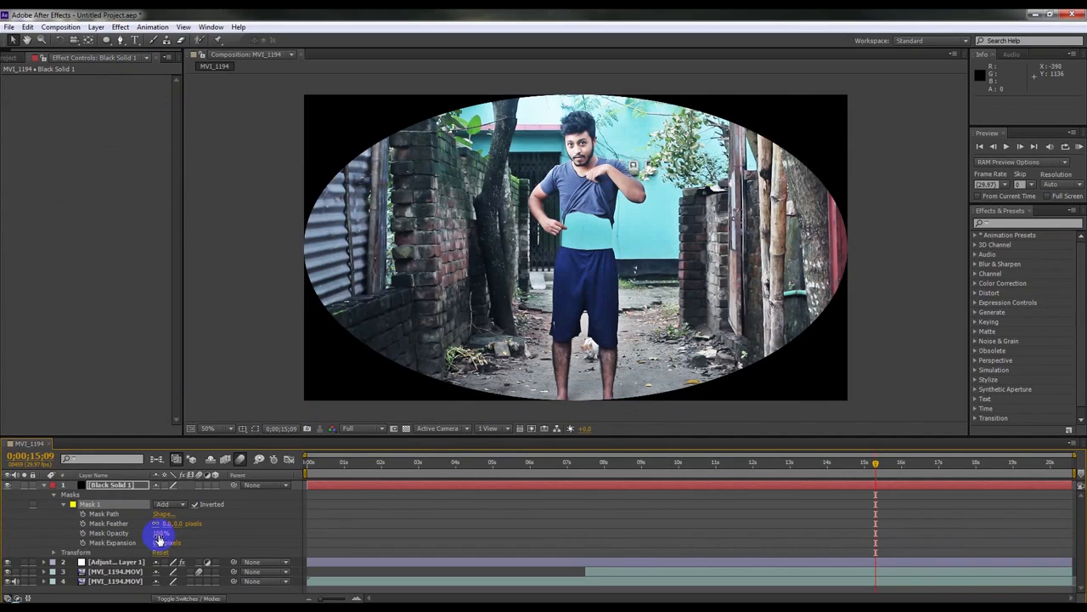
drag(176, 525, 347, 519)
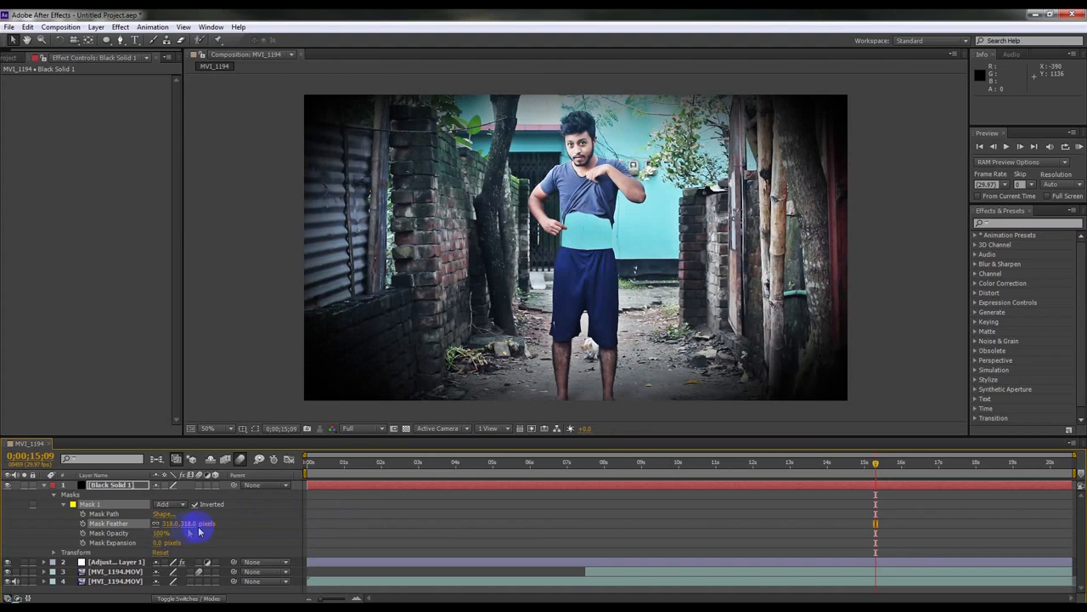
click(62, 505)
click(53, 495)
click(44, 484)
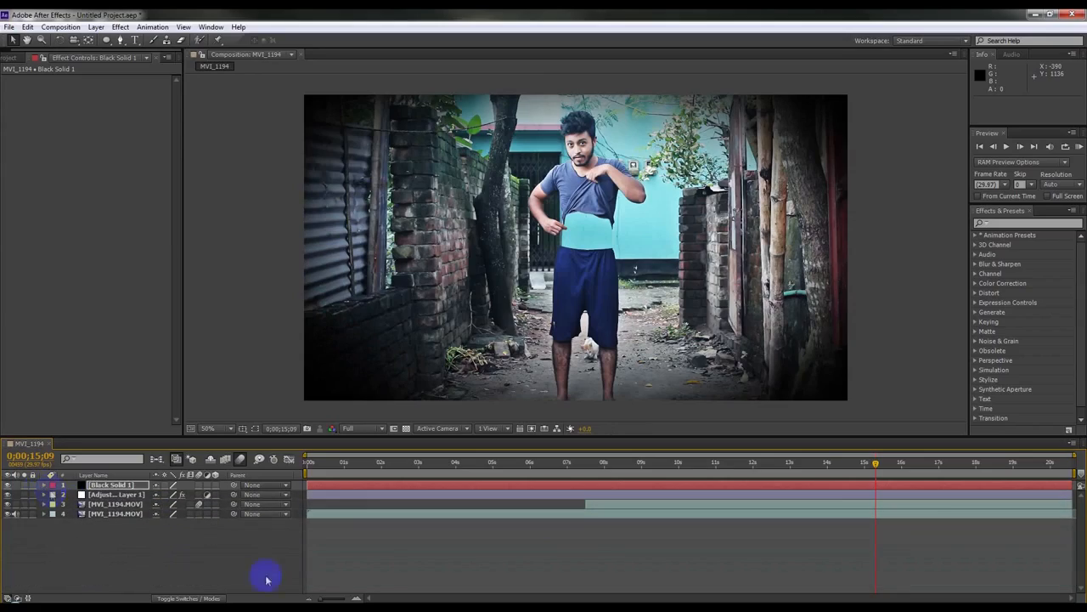